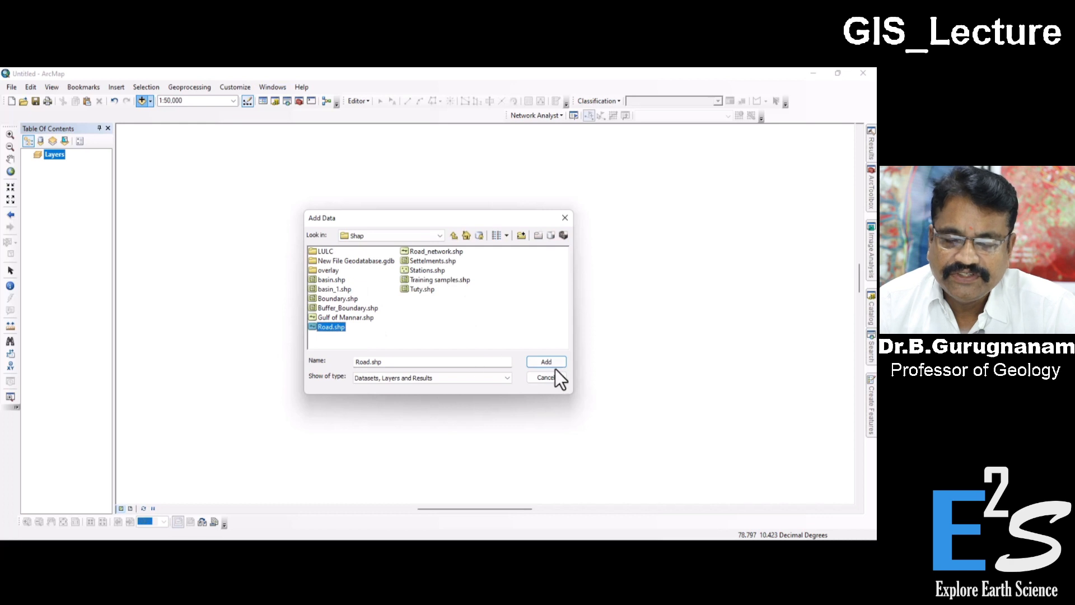
Step: Add the Road.shp shapefile from the Shap folder to the map and apply the Highway Ramp symbol to its lines
mouse_move(612, 280)
left_mouse_down()
mouse_move(541, 304)
mouse_move(593, 259)
left_mouse_up()
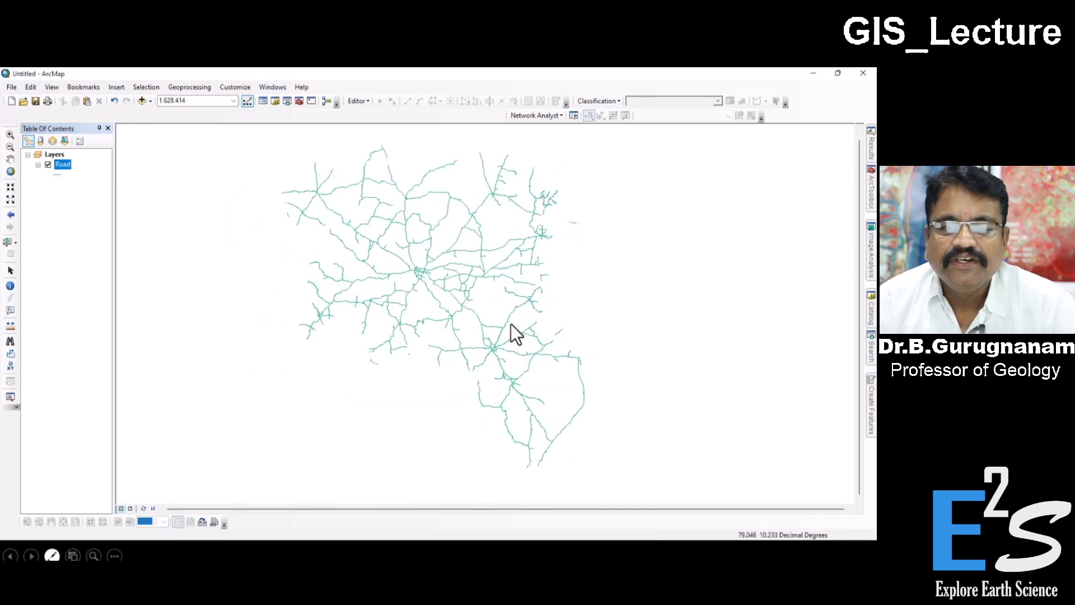
left_click(57, 174)
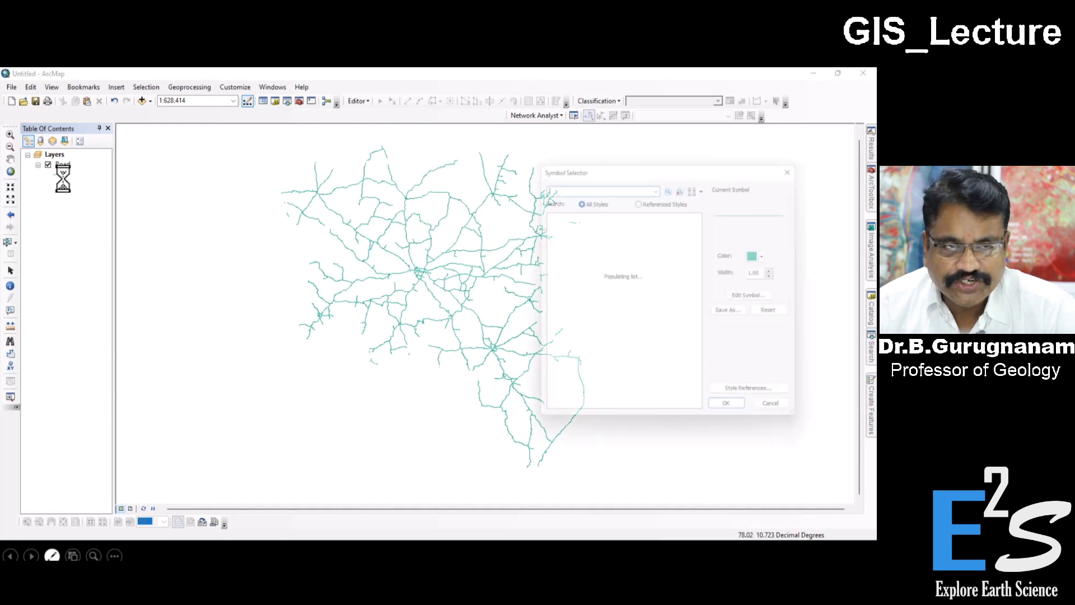
left_click(606, 240)
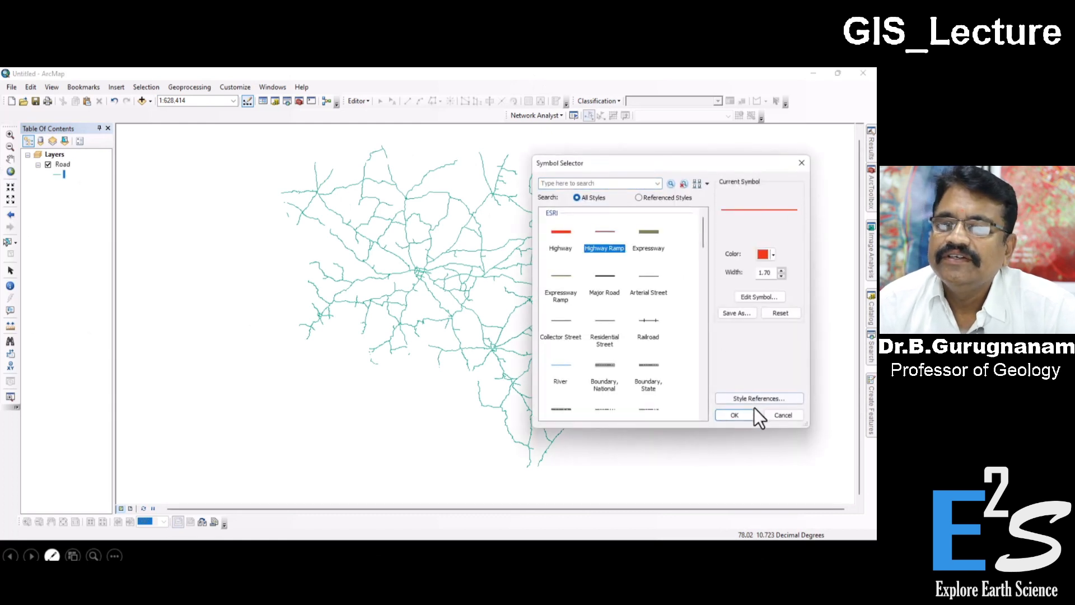
left_click(748, 415)
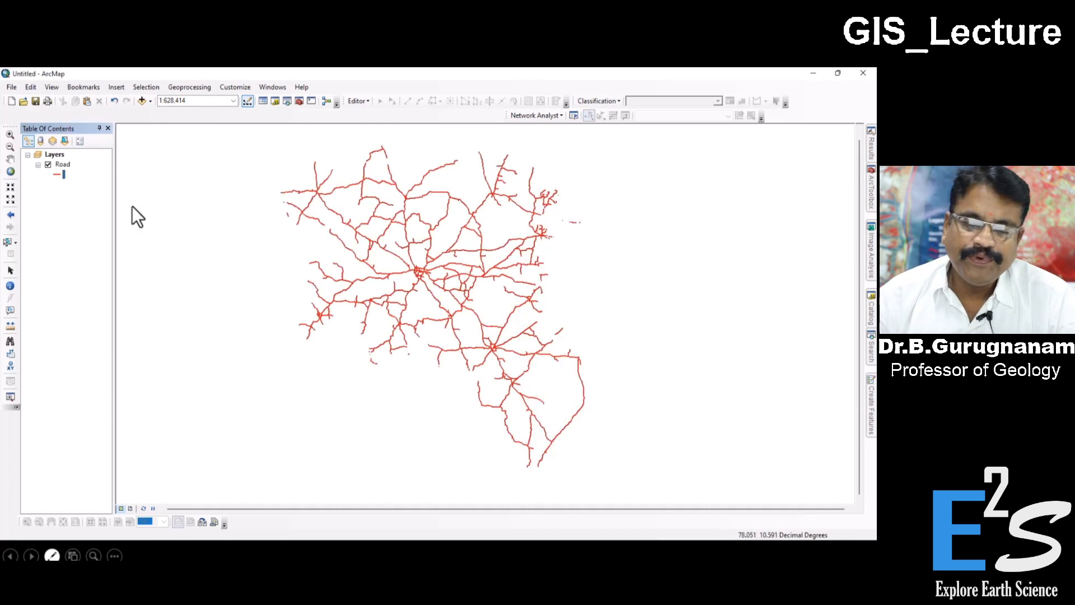
Step: Change the Road layer's line symbol to the black Major Road style
left_click(57, 175)
left_click(607, 275)
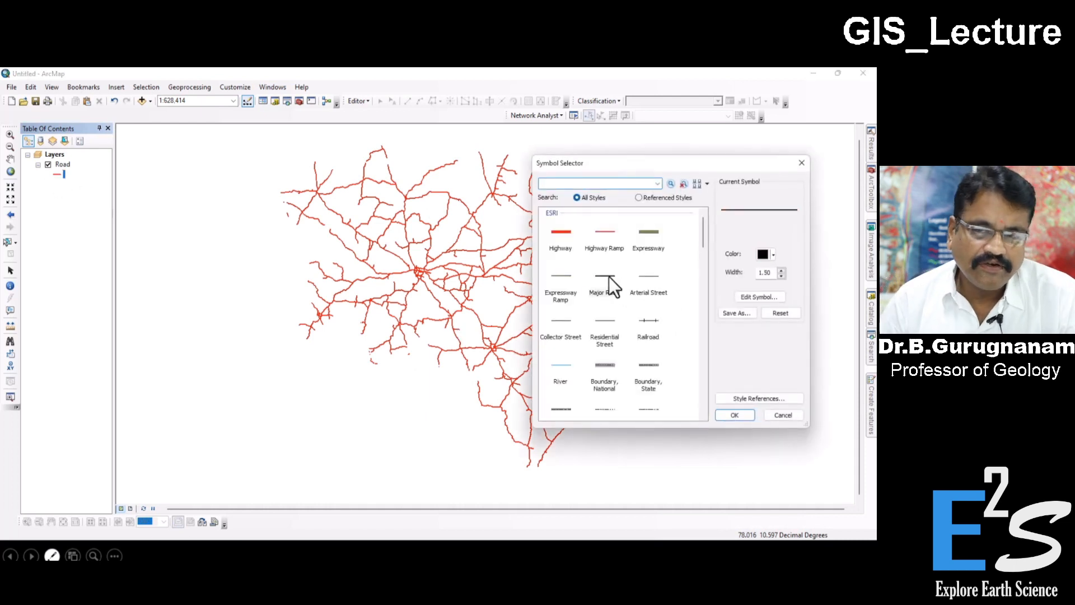
left_click(734, 415)
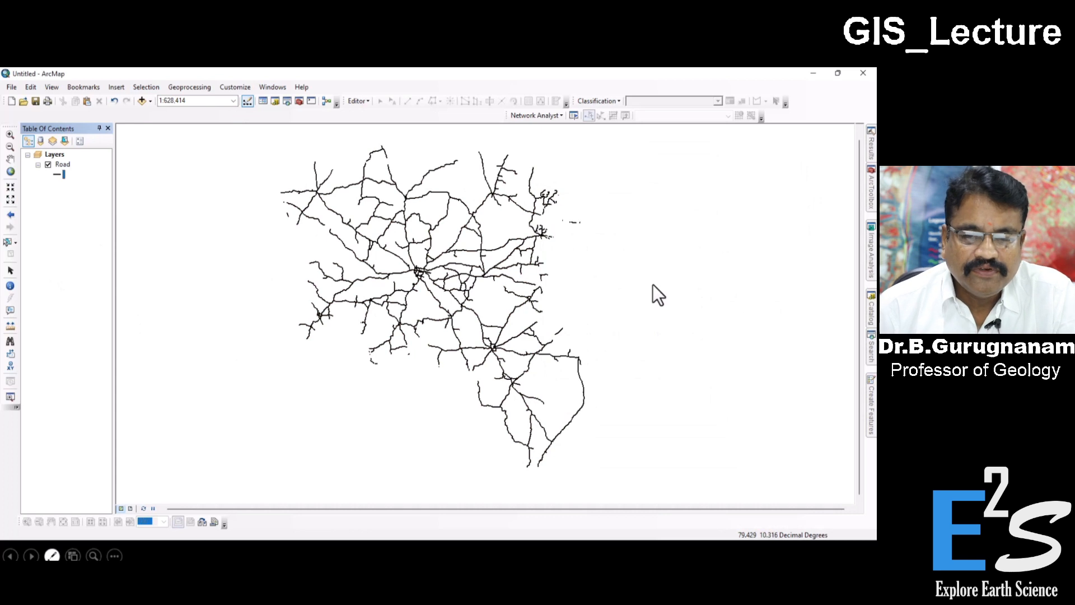
Step: Create a new file geodatabase named Network in the Shap folder under D:\GIS_Tutorial
left_click(871, 202)
left_click(872, 318)
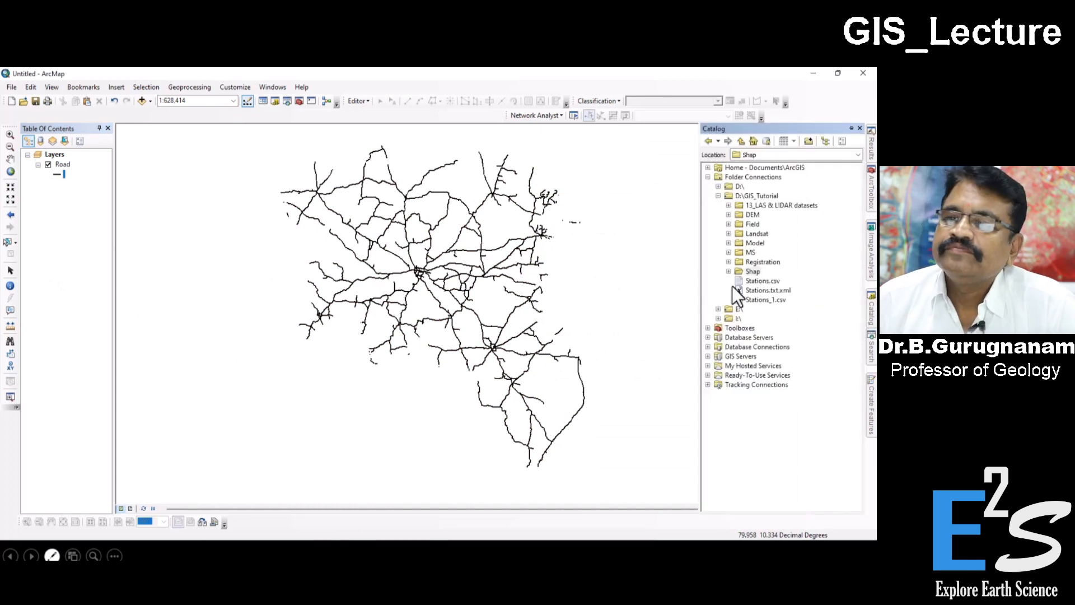
left_click(729, 271)
left_click(753, 274)
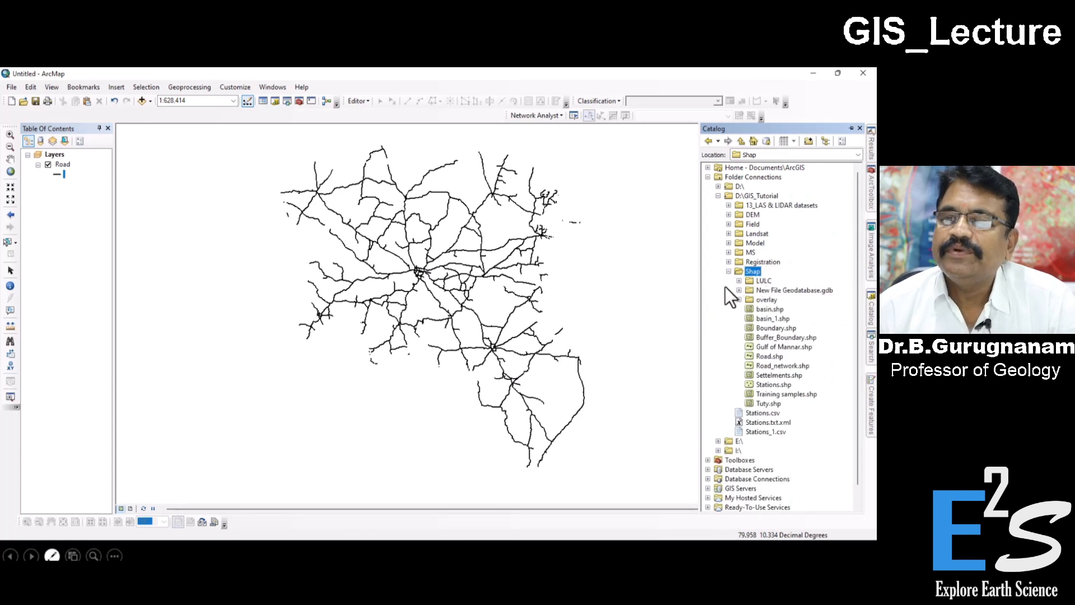
right_click(749, 273)
mouse_move(806, 344)
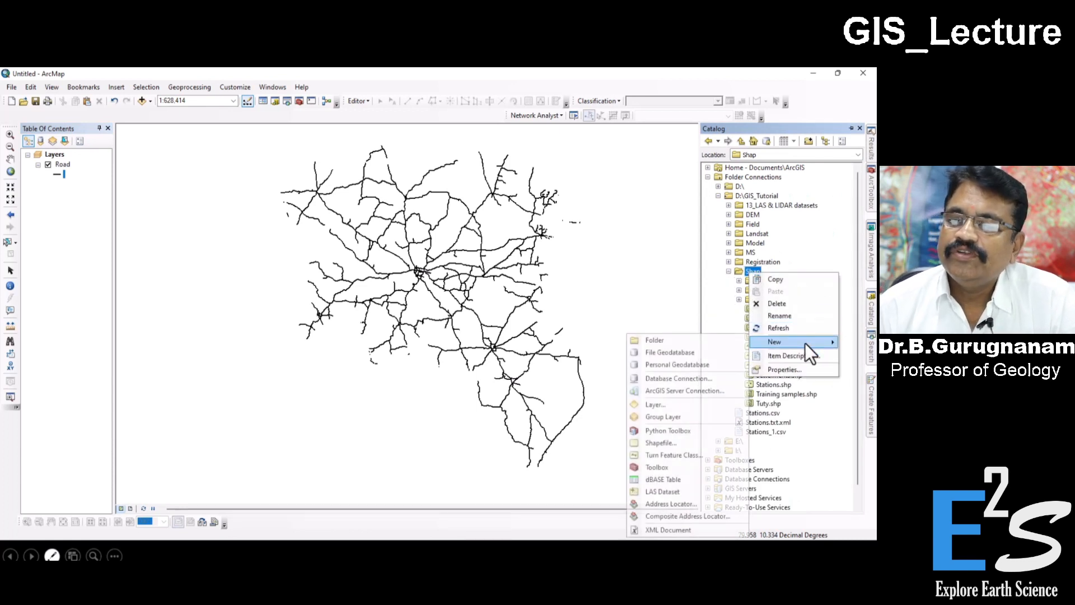
left_click(664, 351)
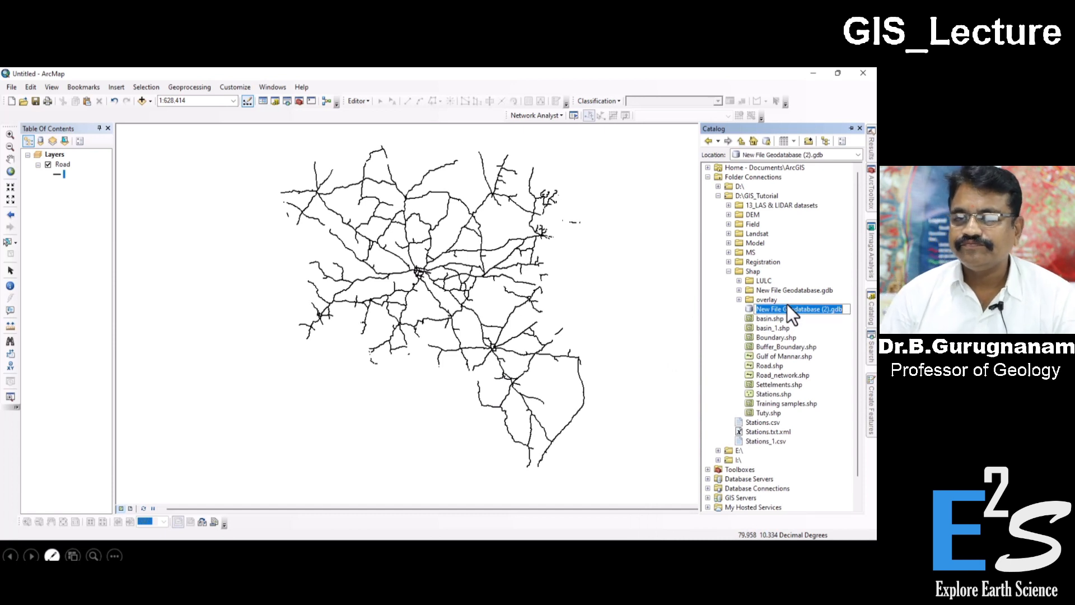
type("N")
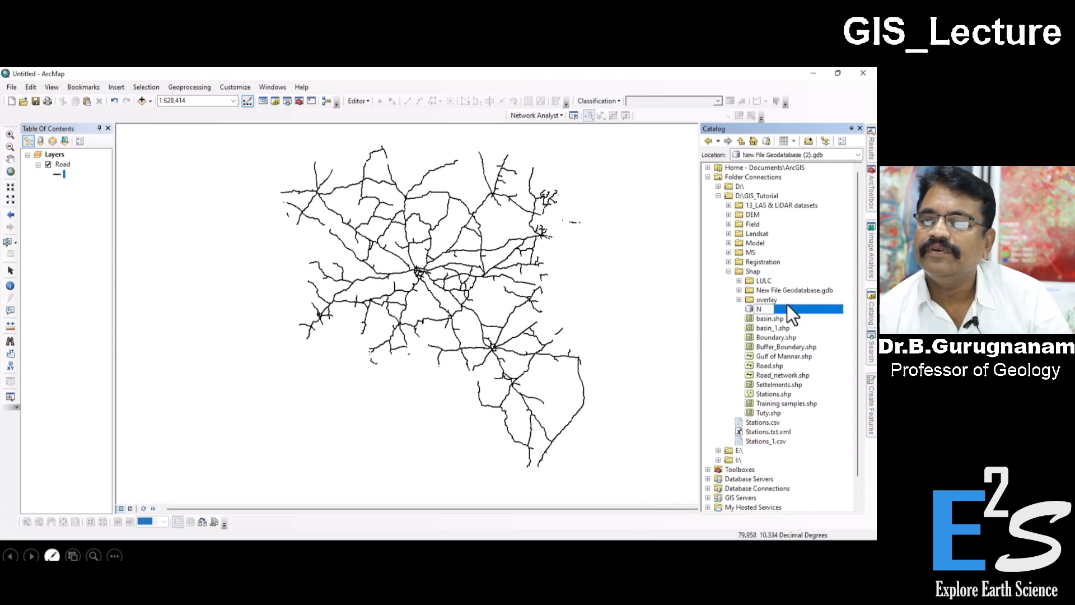
type("etwork")
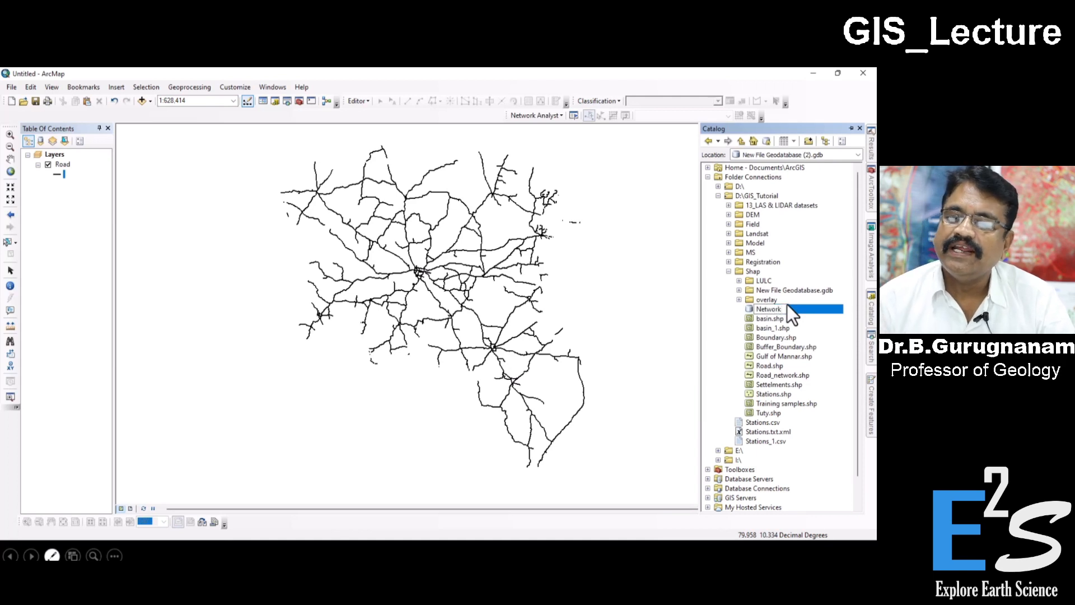
key("Return")
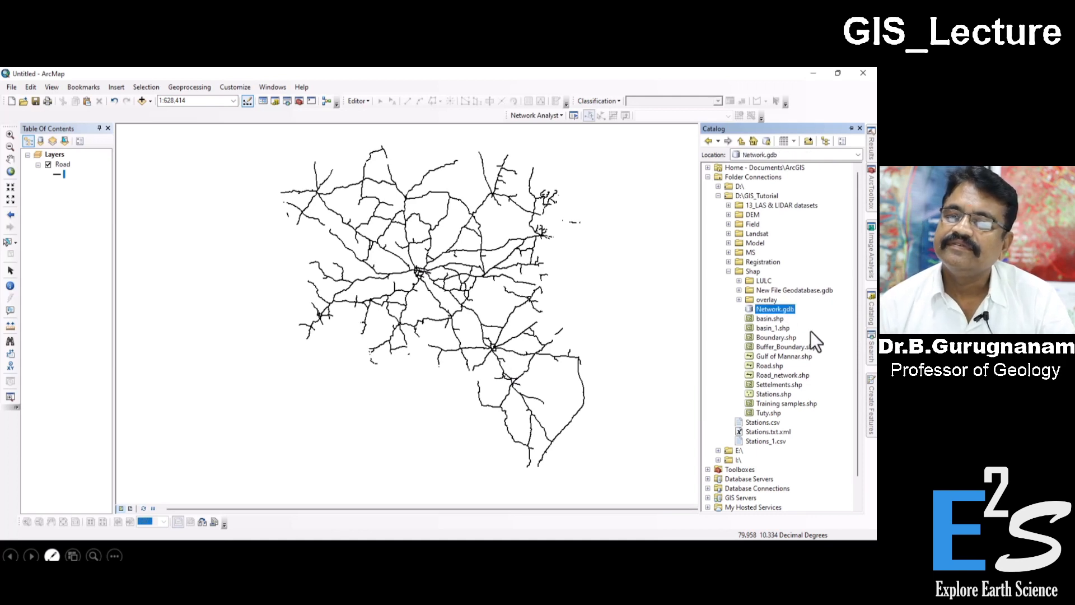
Step: Start a new feature dataset in Network.gdb and name it Roadnetwork
right_click(755, 310)
mouse_move(782, 428)
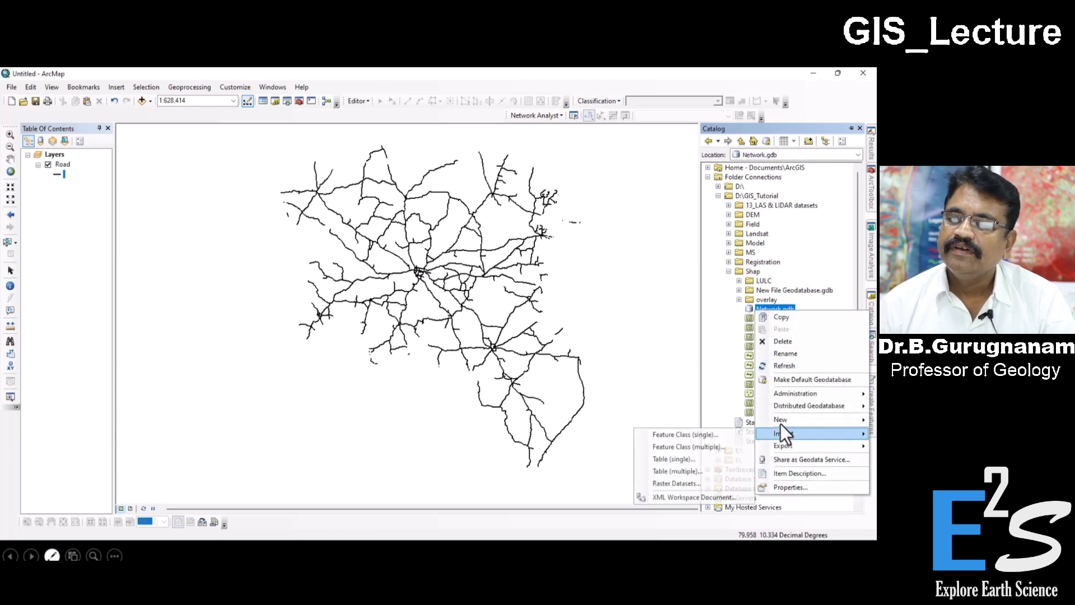
left_click(701, 415)
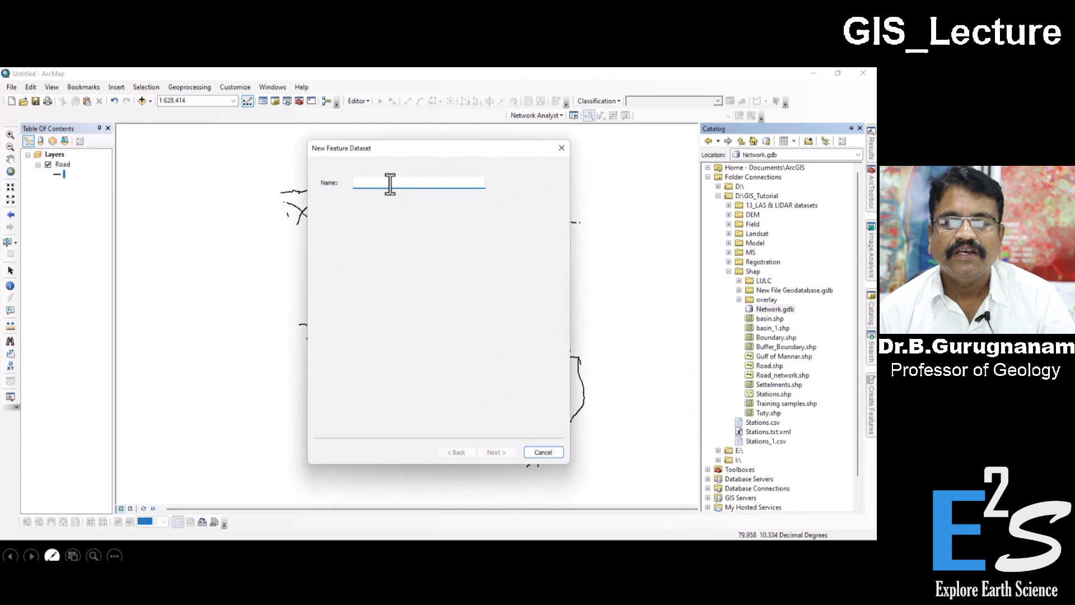
type("Ro")
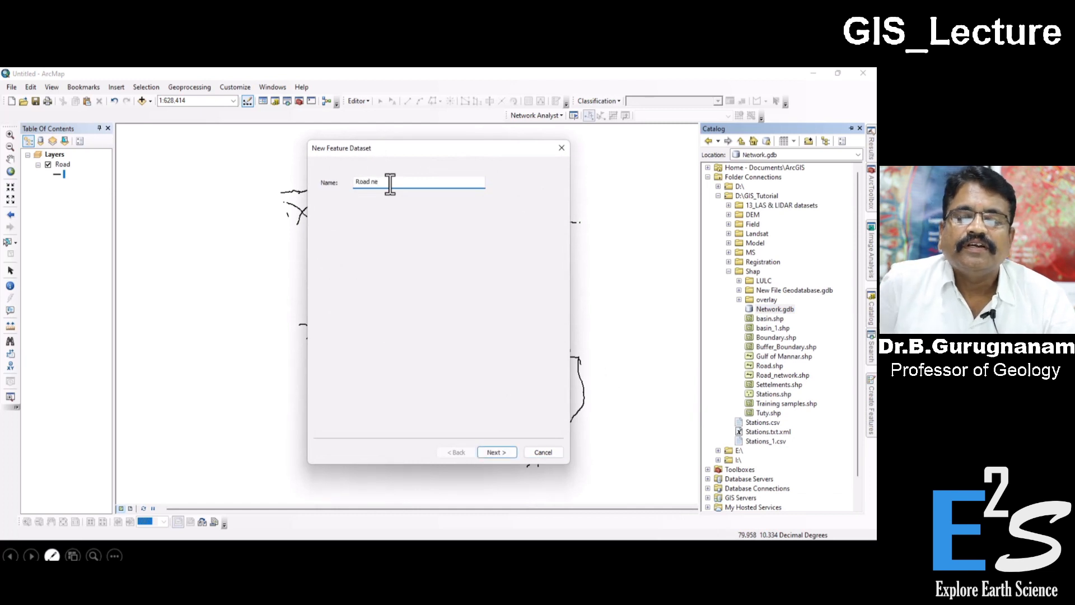
type("adn")
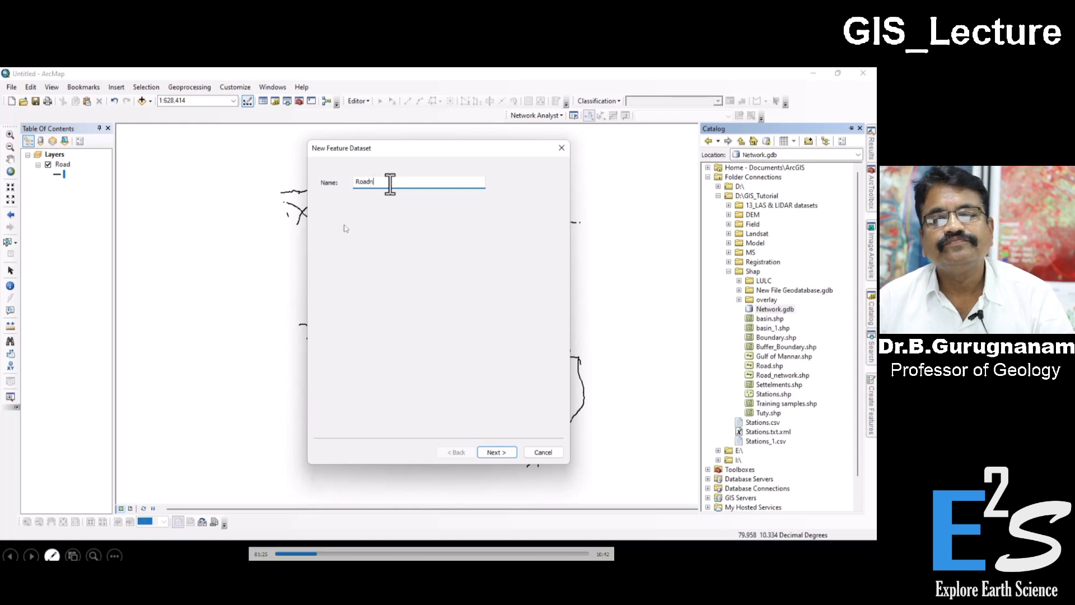
type("etwor")
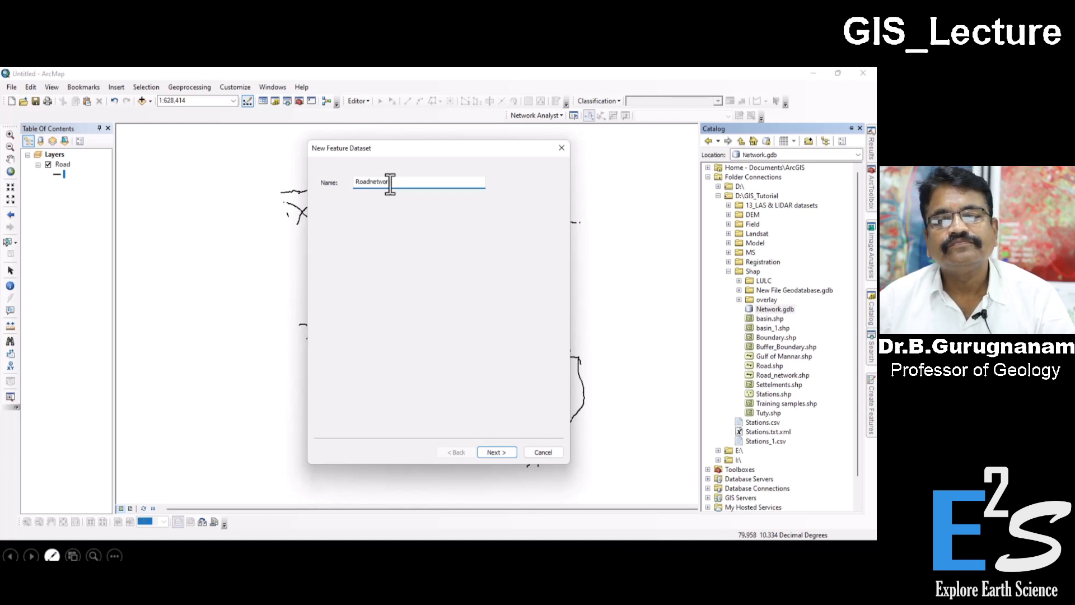
type("k")
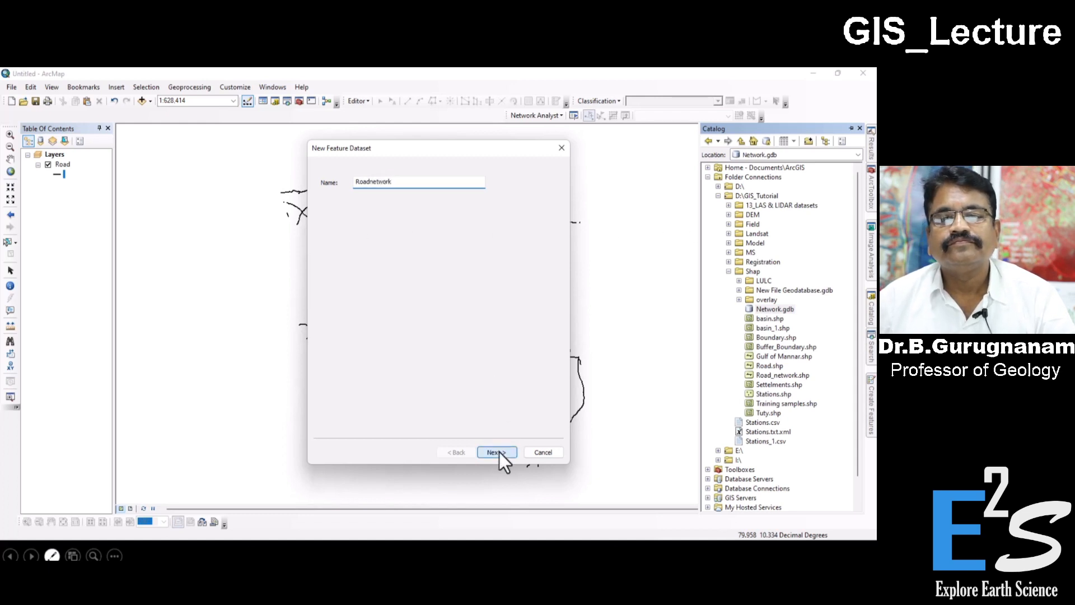
left_click(499, 451)
Step: Assign WGS 1984 UTM Zone 44N to the new feature dataset, leave the vertical coordinate system unset, and finish creating it
left_click(455, 320)
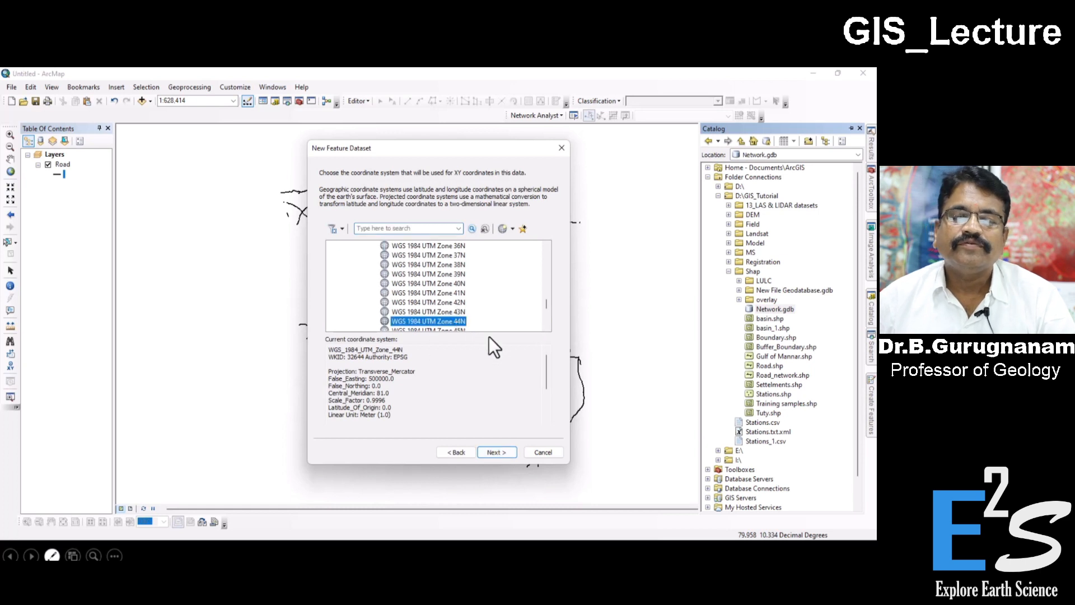
left_click(490, 451)
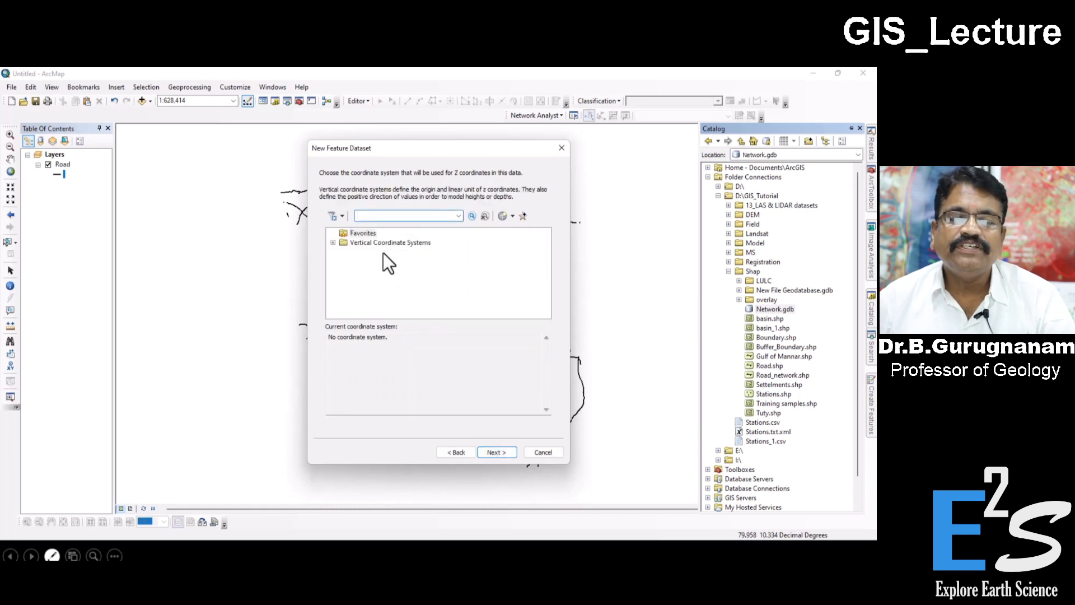
left_click(503, 452)
left_click(498, 452)
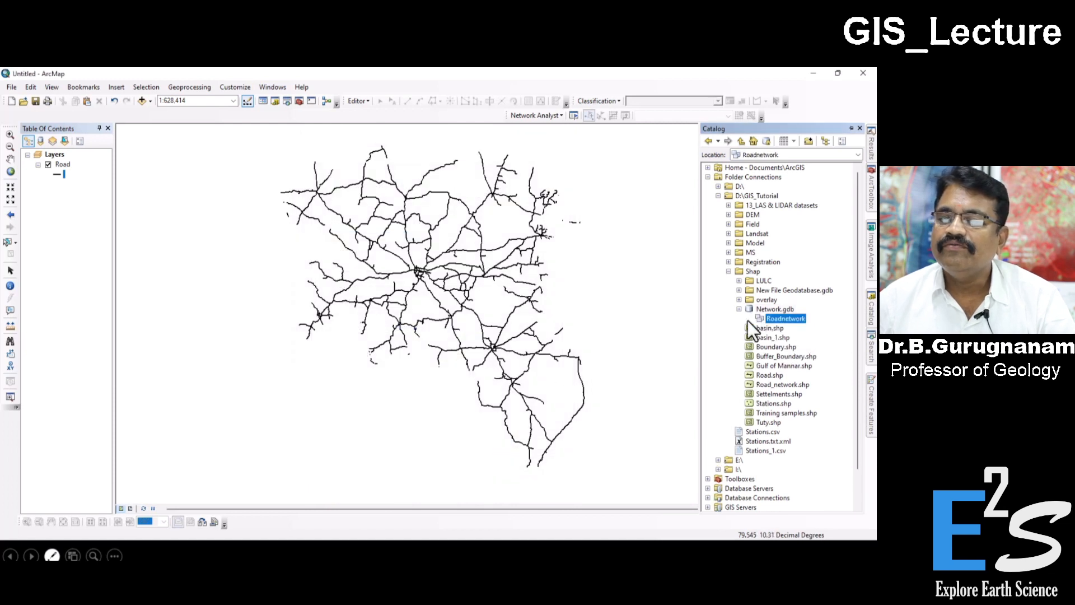
left_click(775, 319)
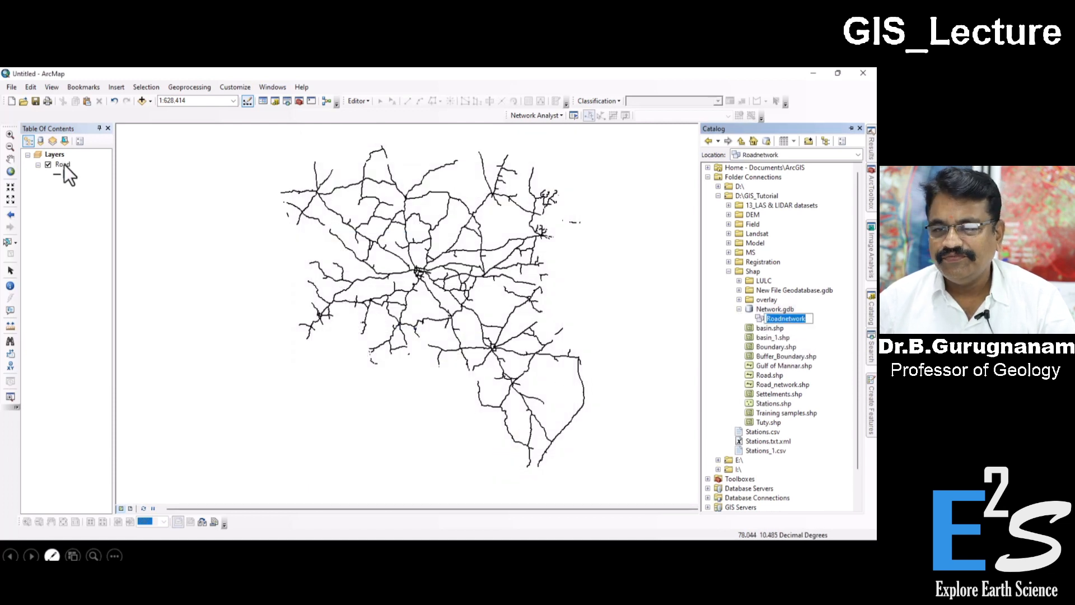
left_click(814, 325)
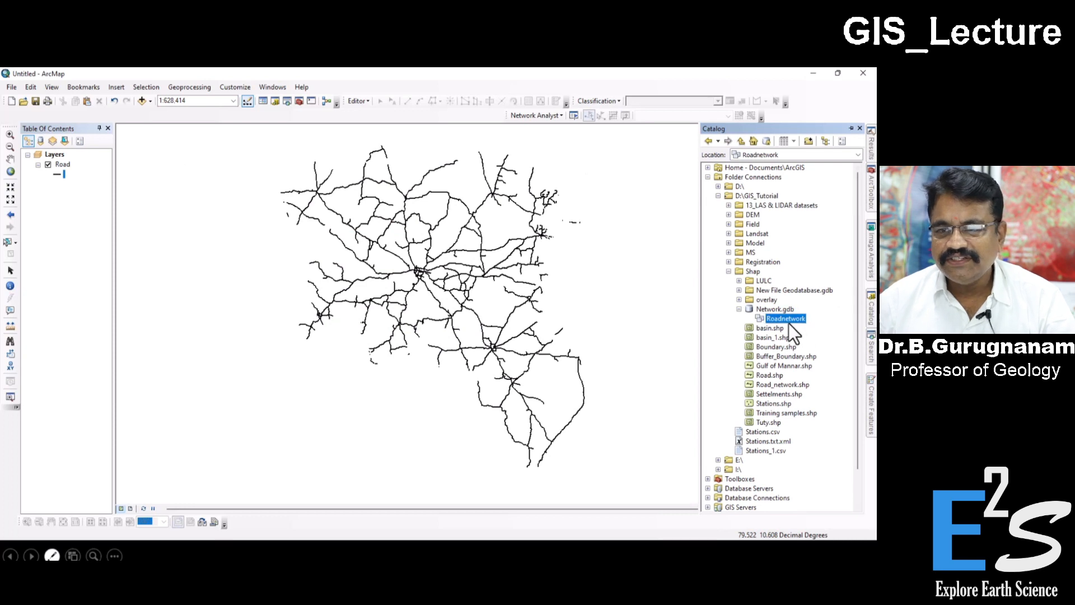
Step: Open the Feature To Line tool from the Features toolset of the Data Management Tools
left_click(868, 193)
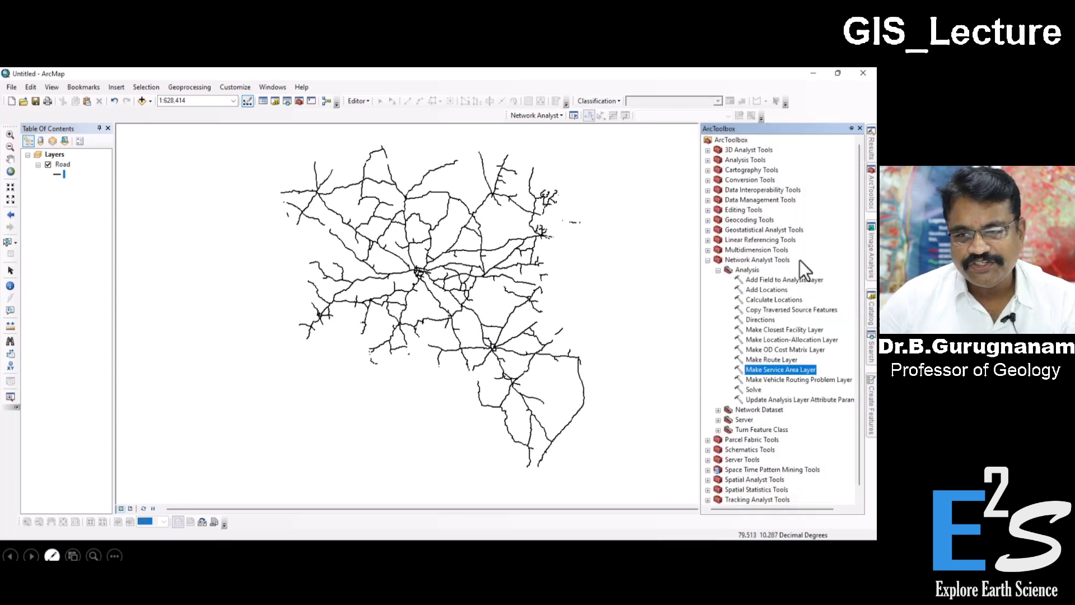
left_click(707, 260)
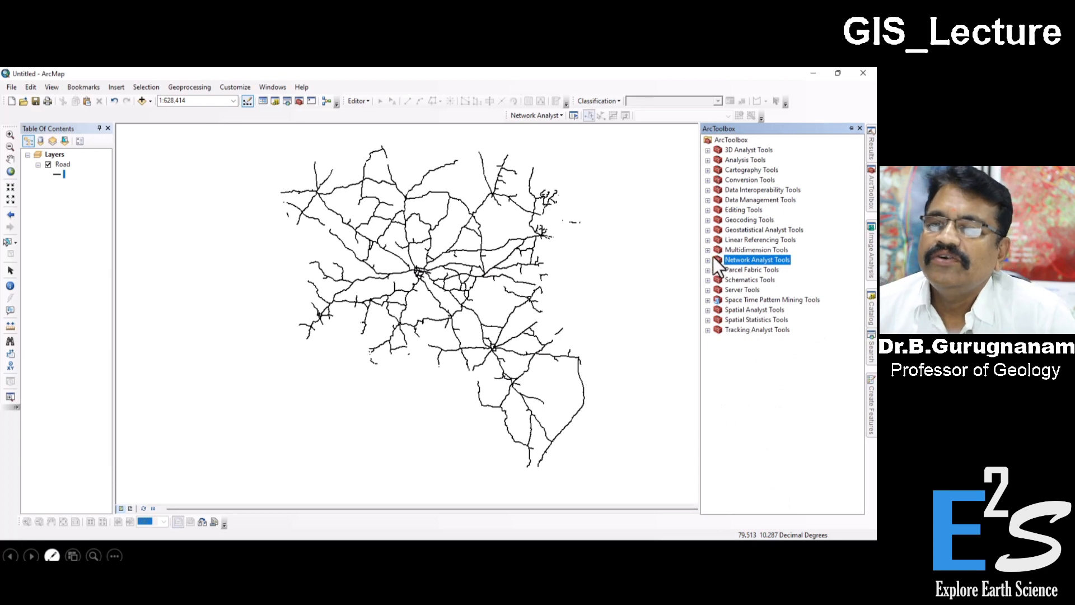
left_click(735, 201)
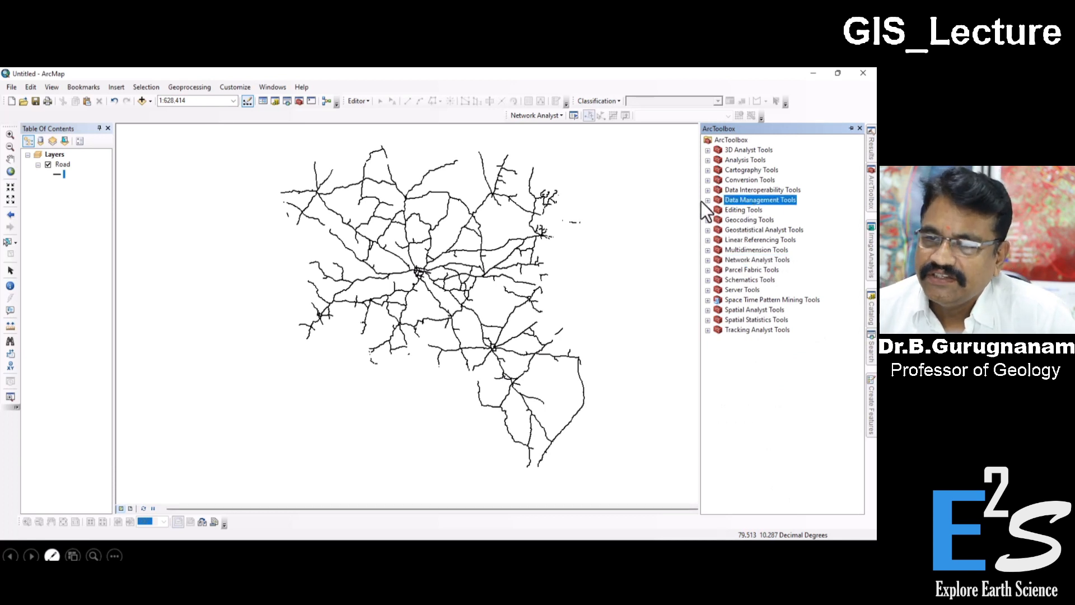
left_click(707, 200)
left_click(749, 260)
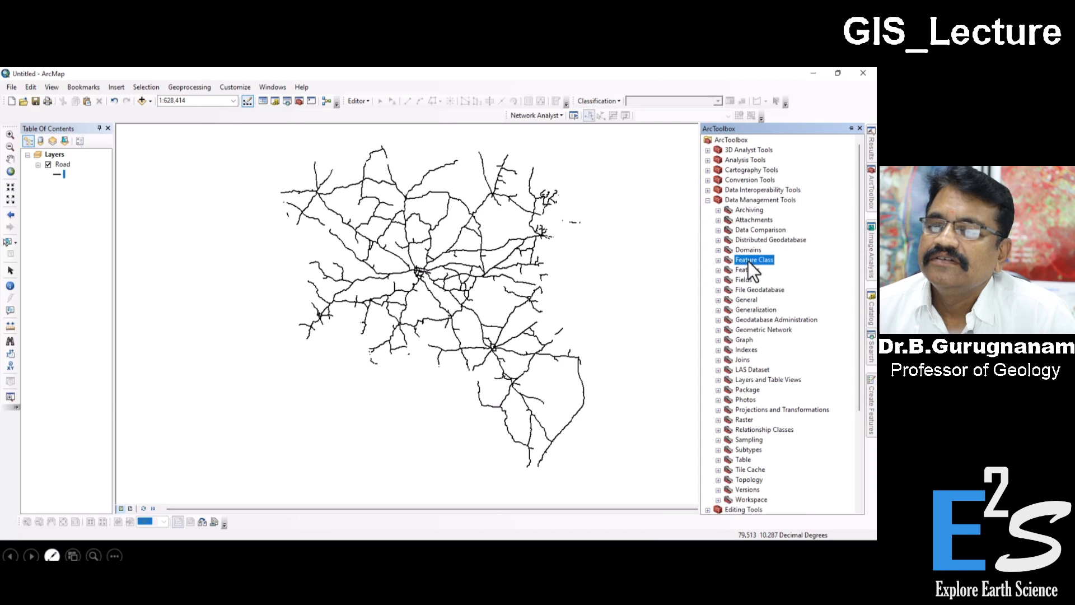
left_click(719, 261)
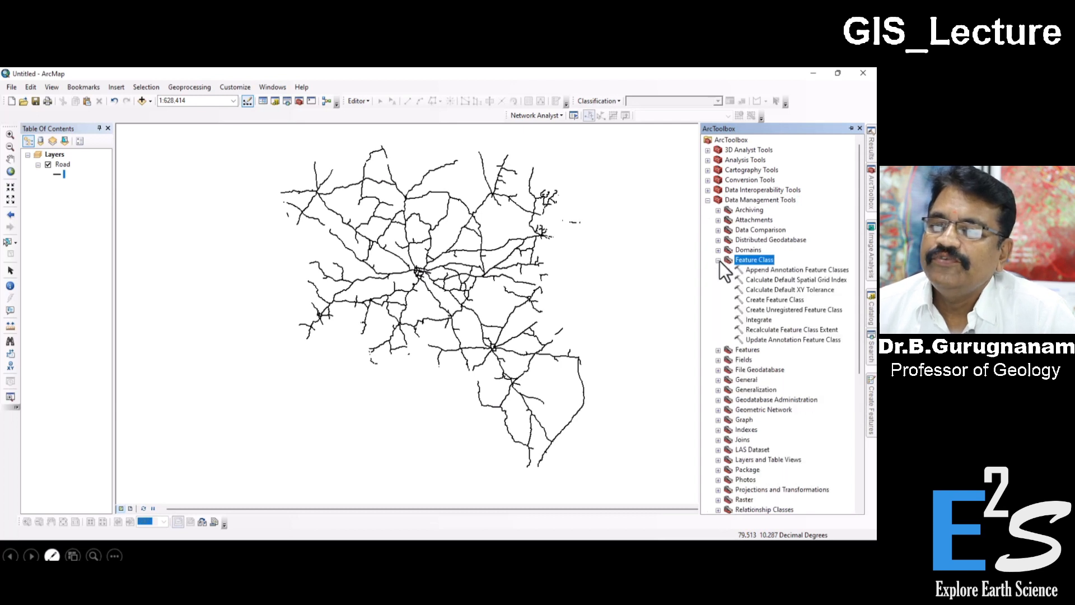
left_click(717, 260)
left_click(727, 270)
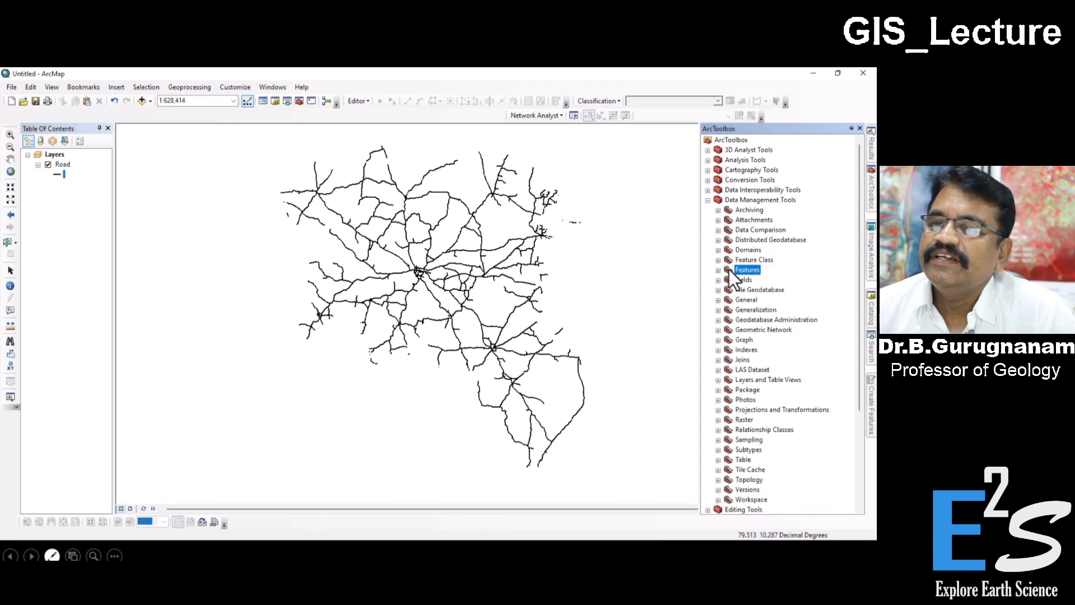
left_click(719, 271)
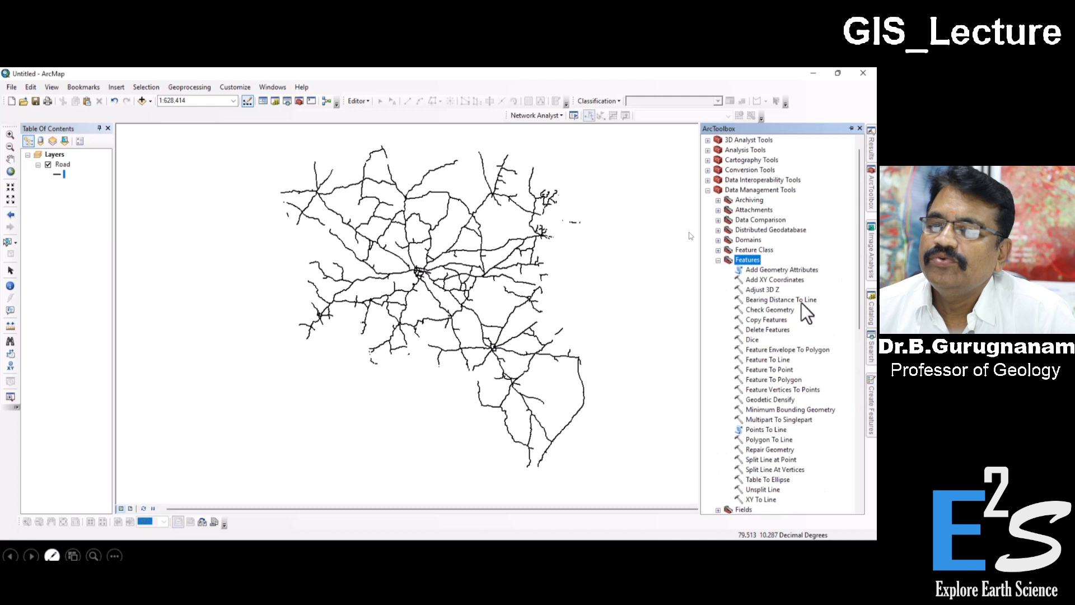
left_click(777, 370)
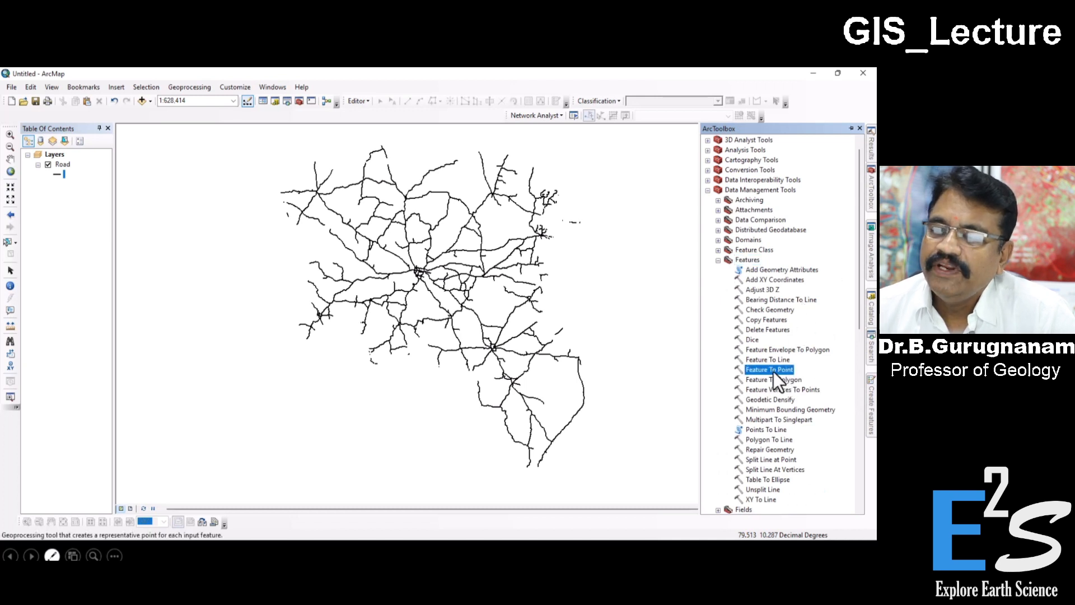
left_click(781, 361)
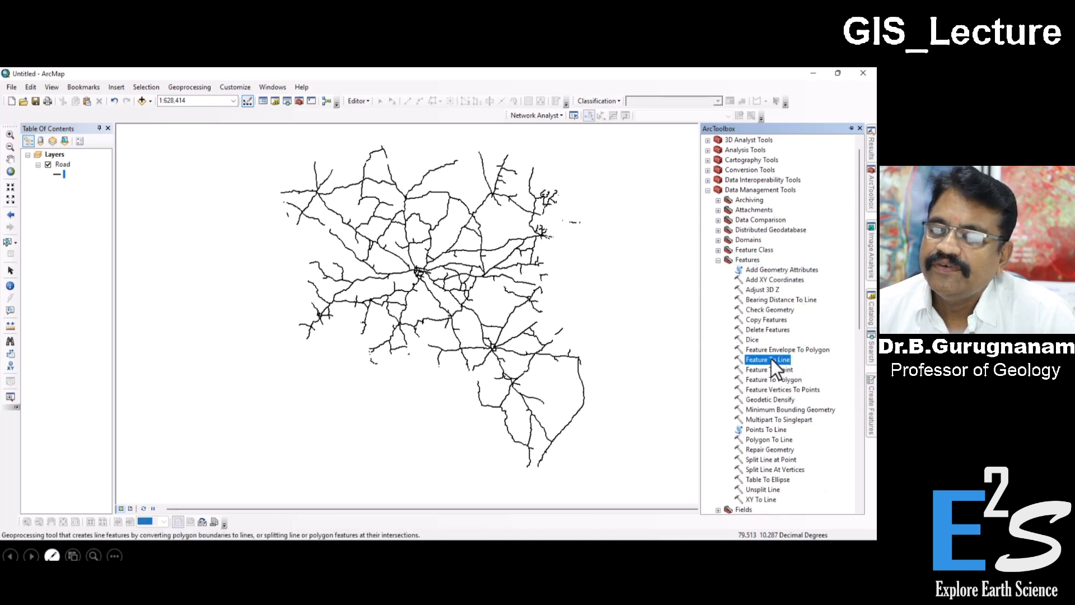
double_click(762, 359)
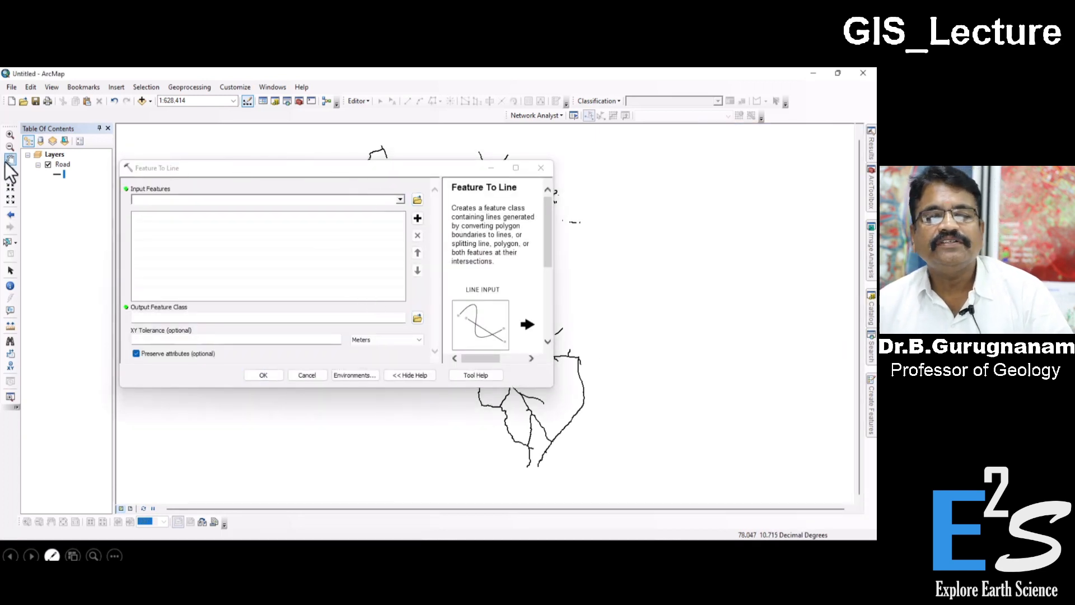
Step: Run Feature To Line on the Road layer, saving the output as Road in the Roadnetwork dataset of D:\GIS_Tutorial\Shap\Network.gdb
left_click(399, 200)
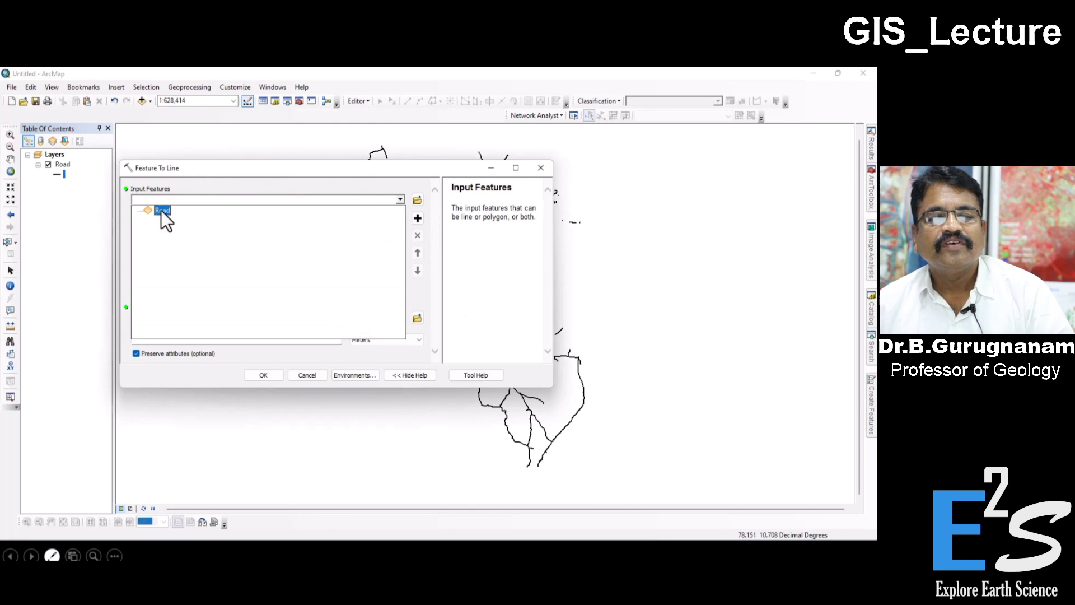
left_click(162, 211)
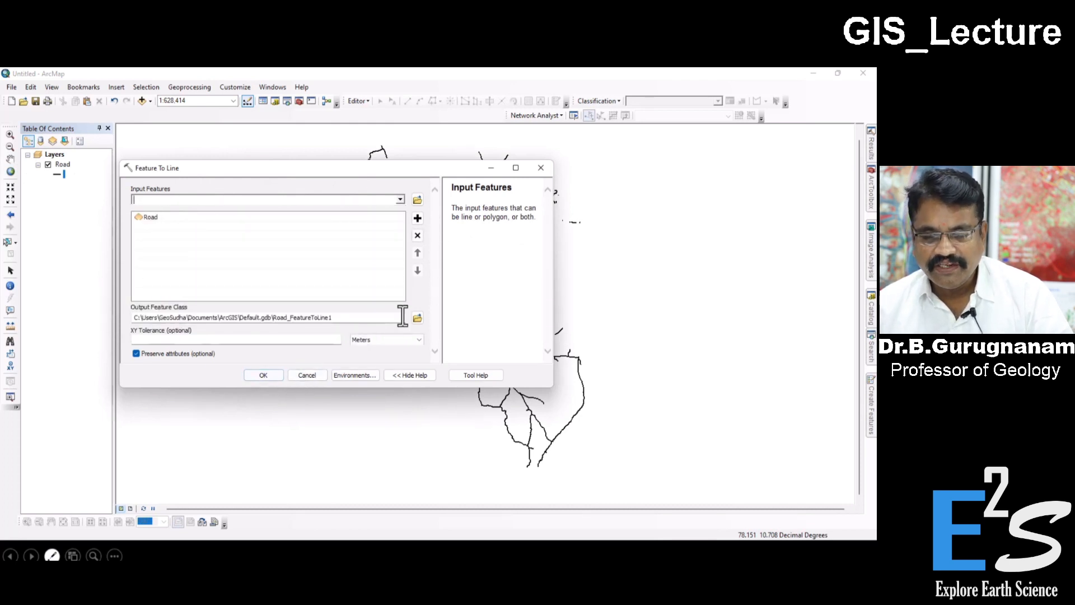
left_click(417, 318)
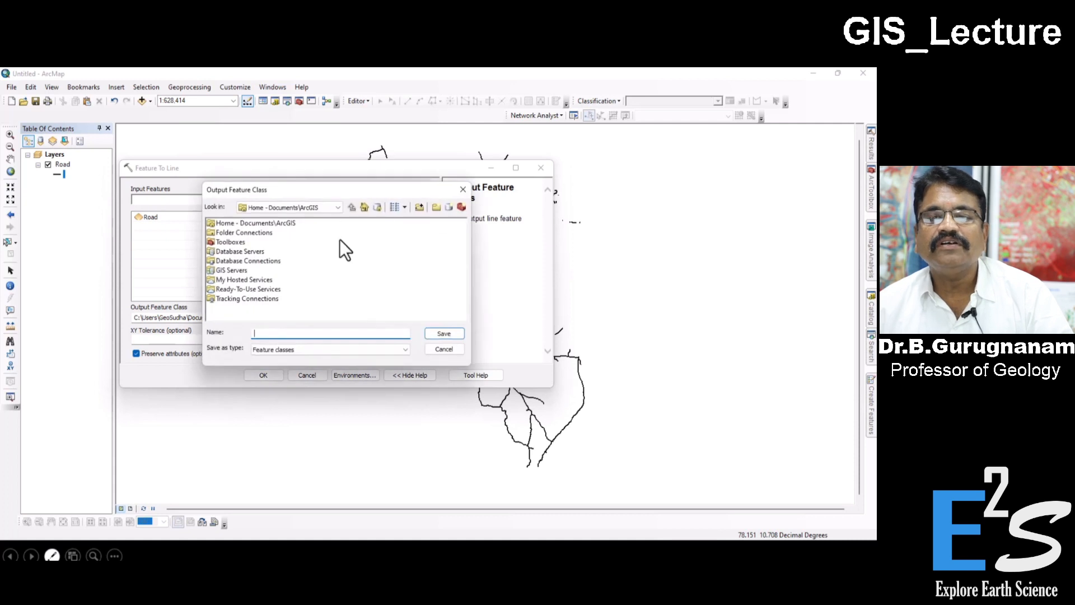
left_click(338, 207)
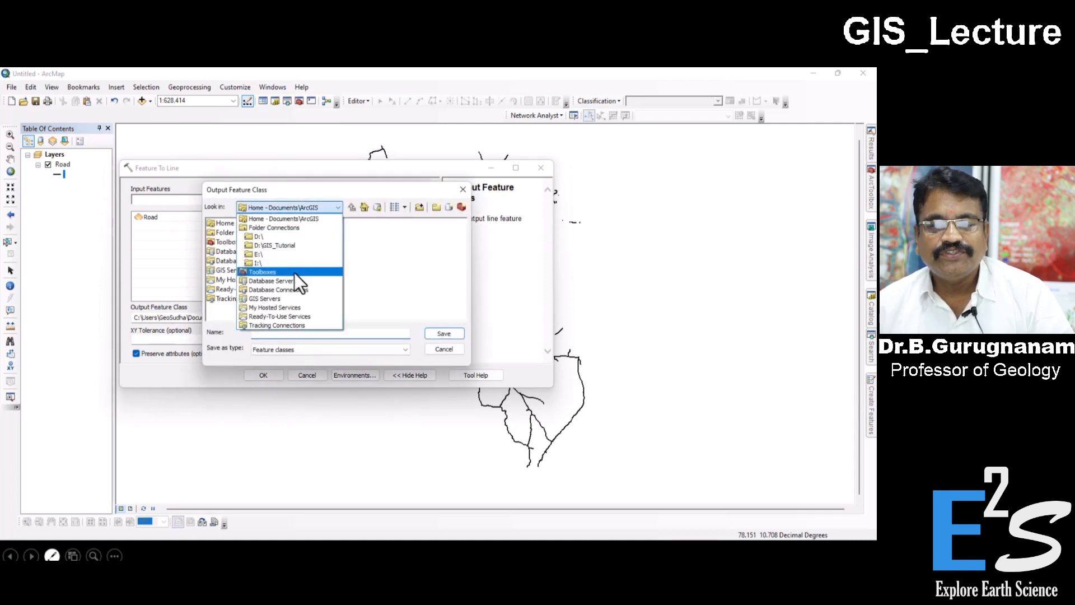
left_click(274, 247)
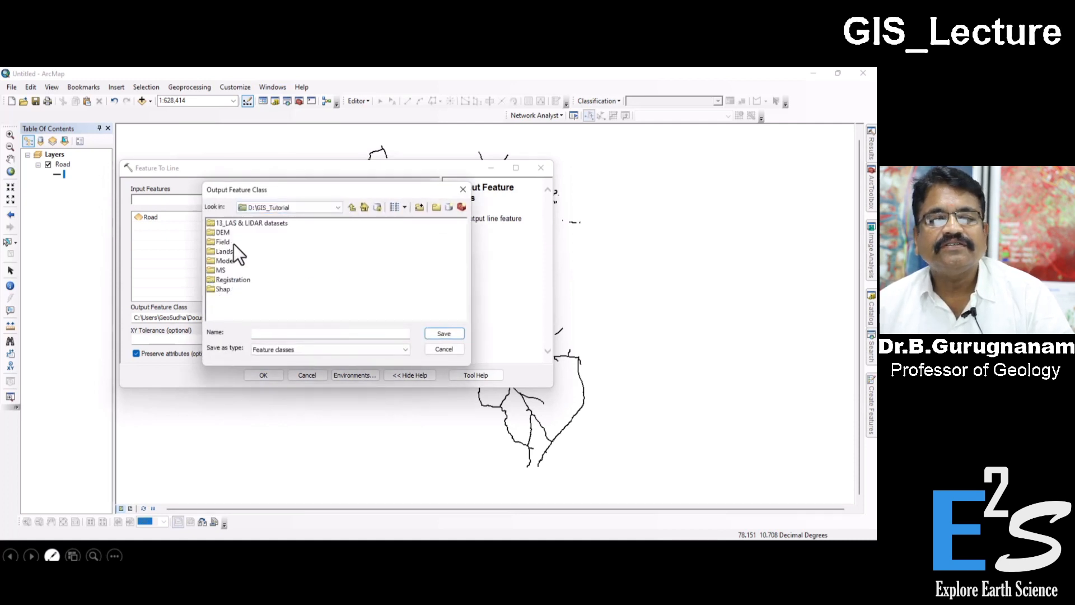
double_click(223, 290)
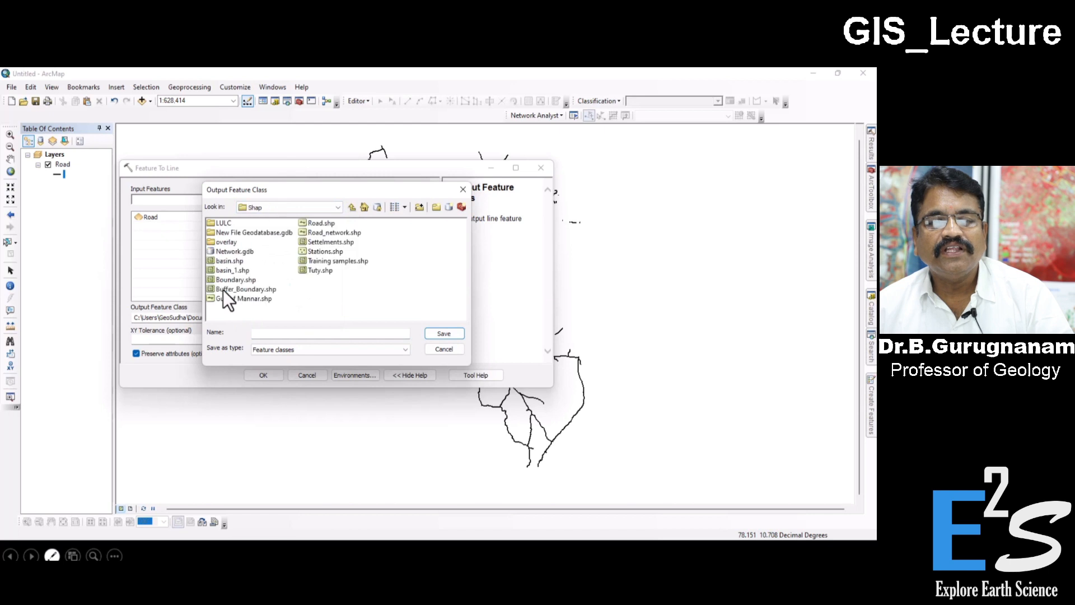
double_click(229, 251)
double_click(230, 223)
left_click(271, 332)
type("Road")
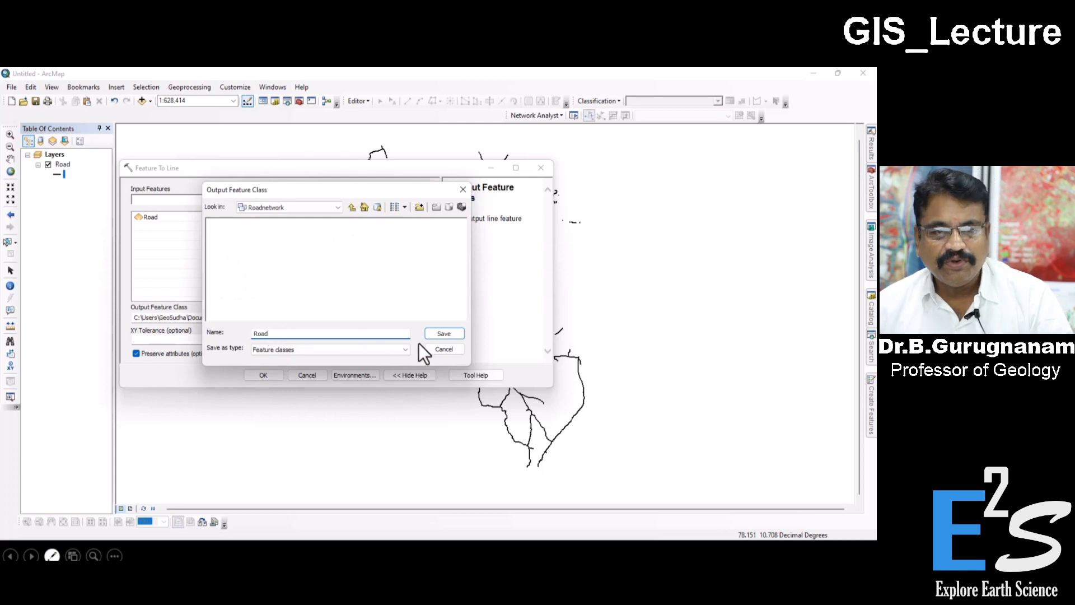
left_click(431, 334)
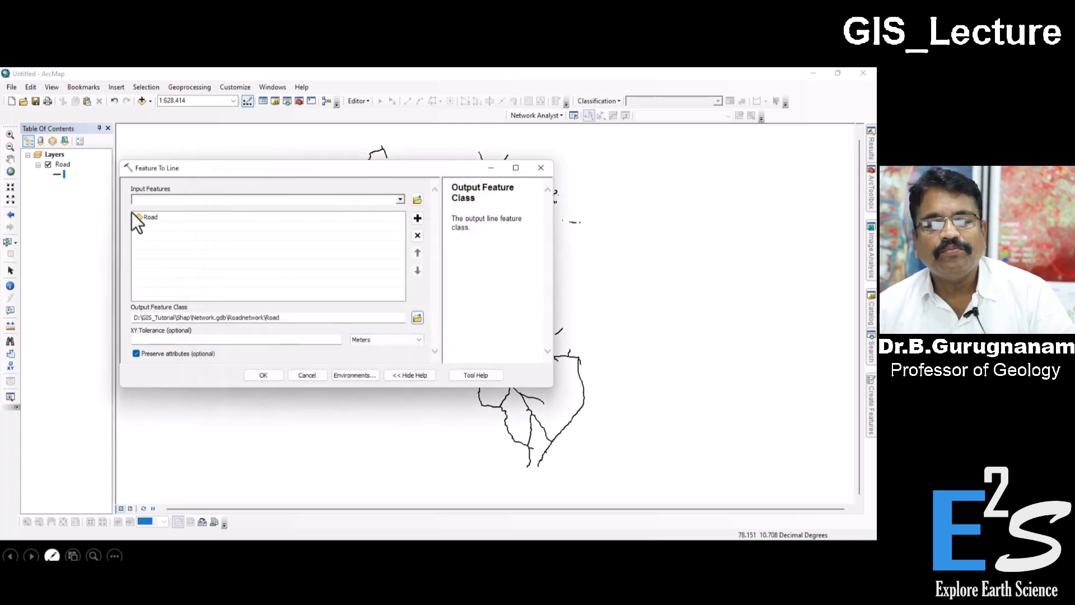
left_click(263, 375)
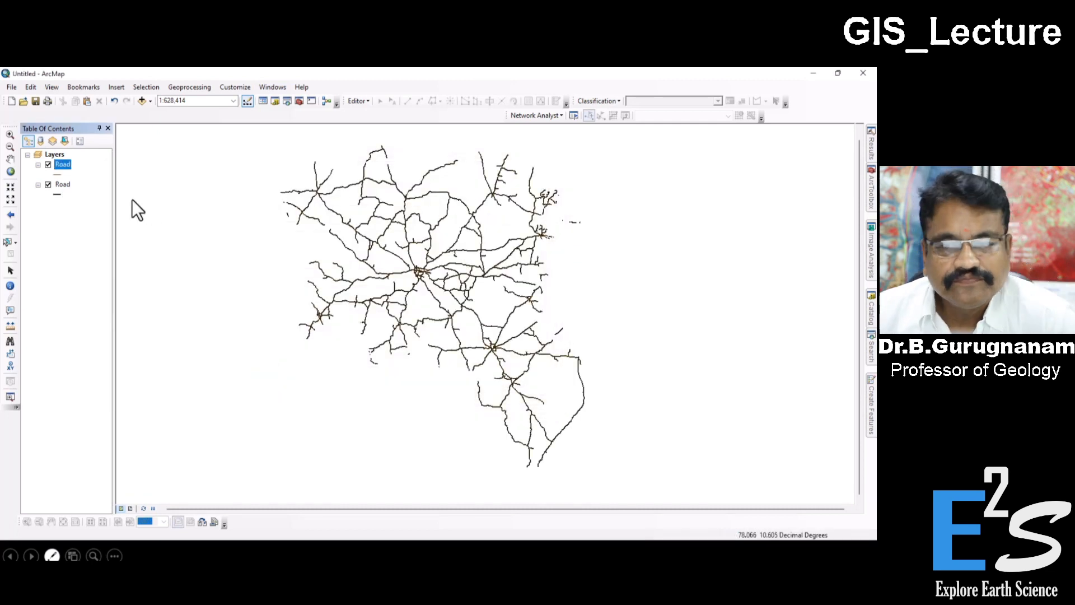
Step: Remove both the original and the converted Road layers from the map, locating the converted Road feature class under Roadnetwork in the Catalog
right_click(69, 186)
left_click(87, 206)
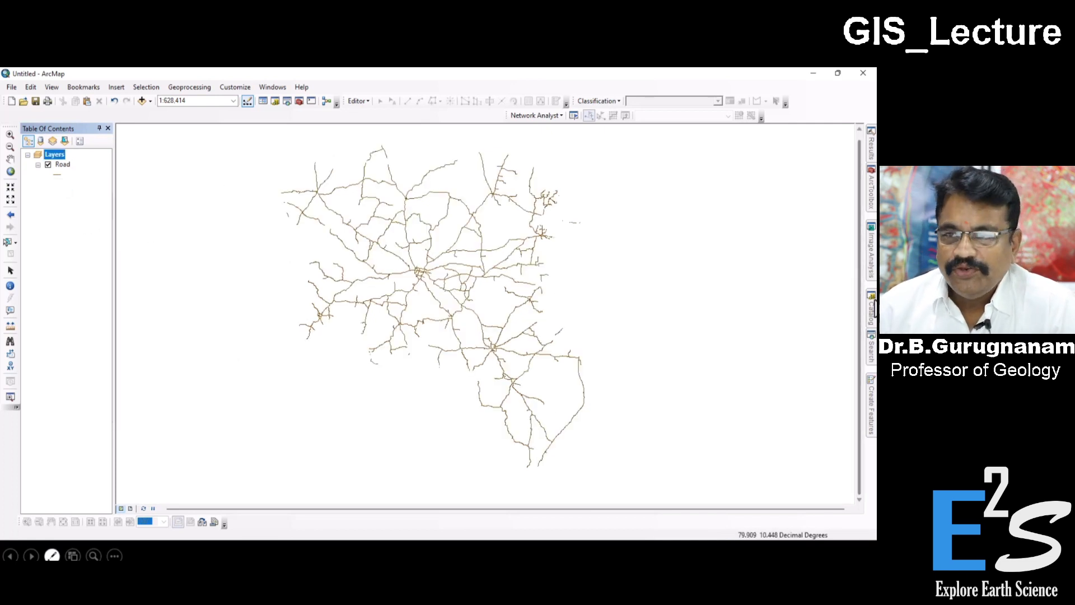
left_click(871, 309)
left_click(750, 318)
left_click(786, 328)
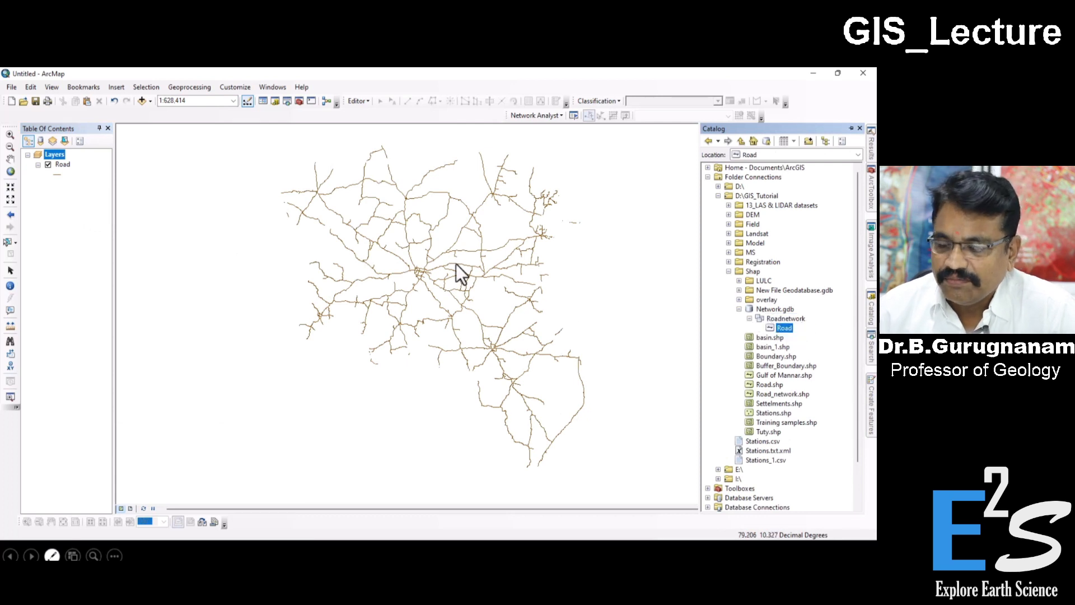
right_click(63, 163)
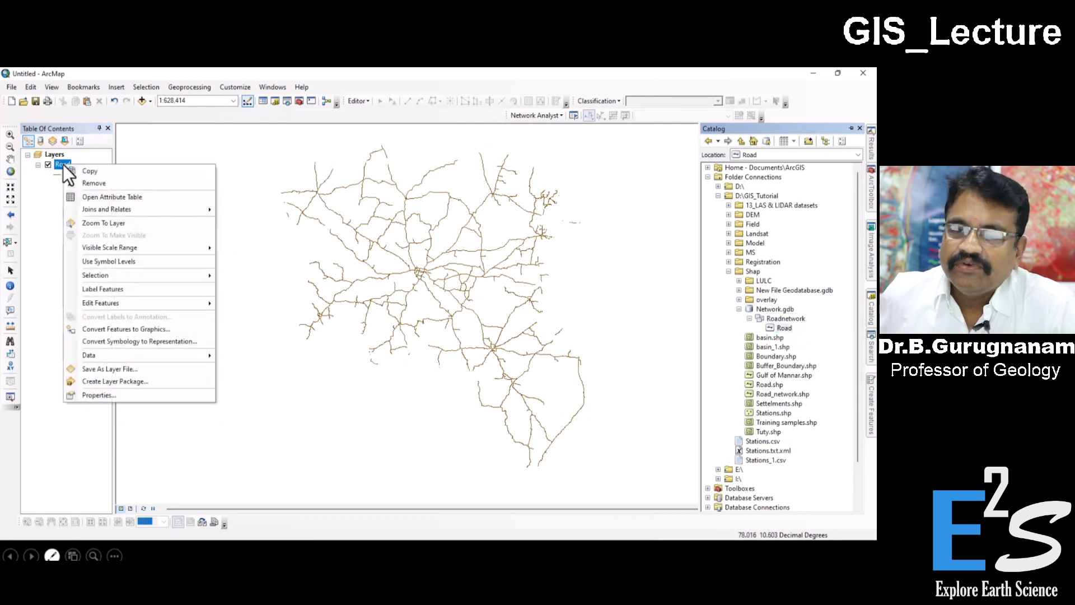
left_click(79, 185)
Step: Start a new network dataset in the Roadnetwork feature dataset, keeping the name Roadnetwork_ND and version 10.1
left_click(784, 319)
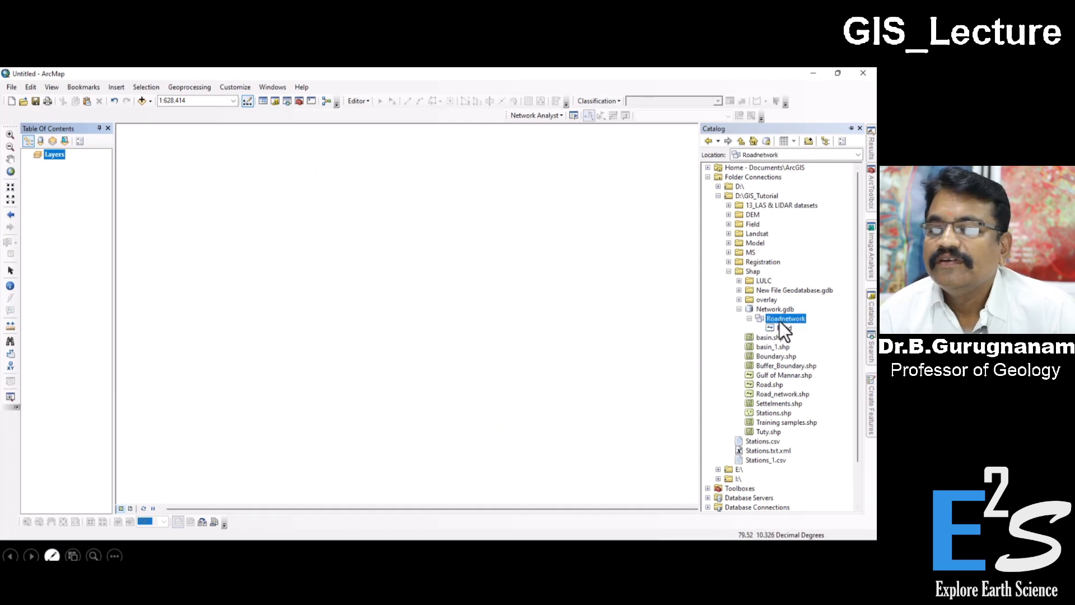
left_click(749, 318)
left_click(749, 318)
left_click(778, 327)
left_click(780, 320)
right_click(780, 321)
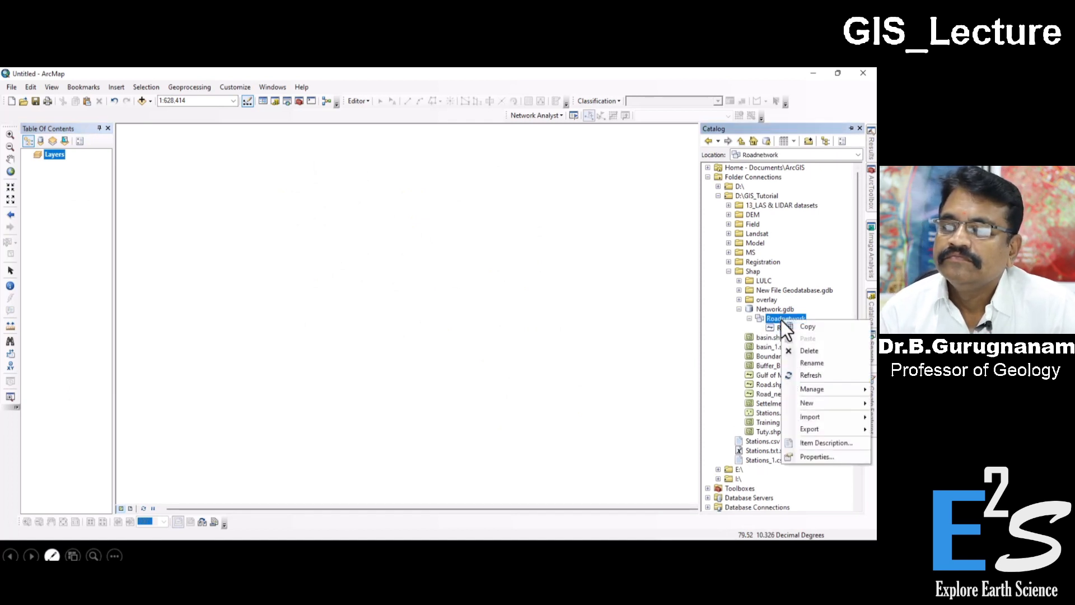
mouse_move(810, 401)
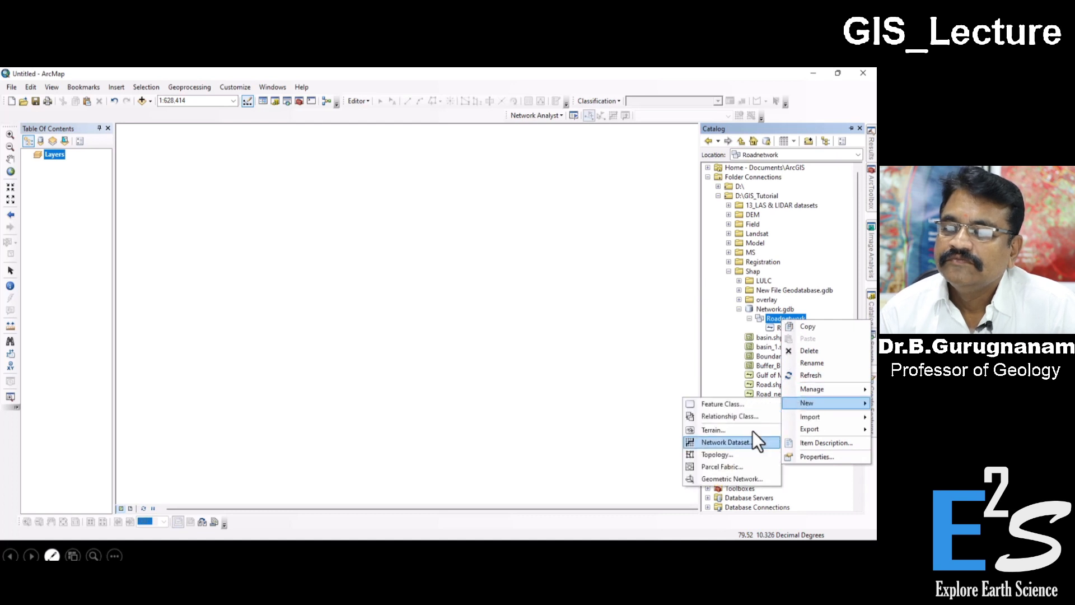
left_click(707, 442)
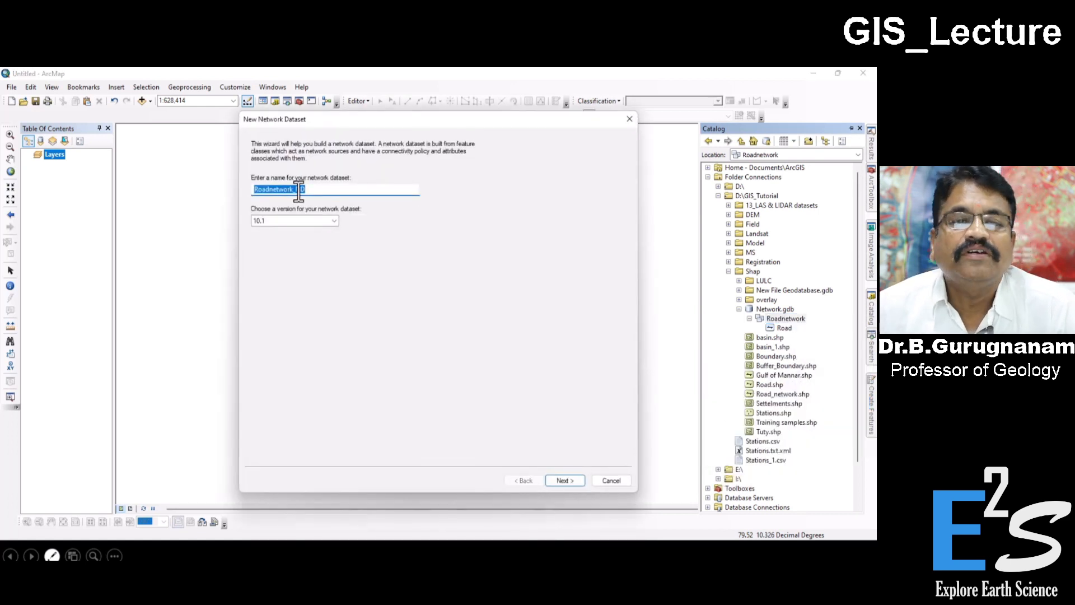
left_click(563, 481)
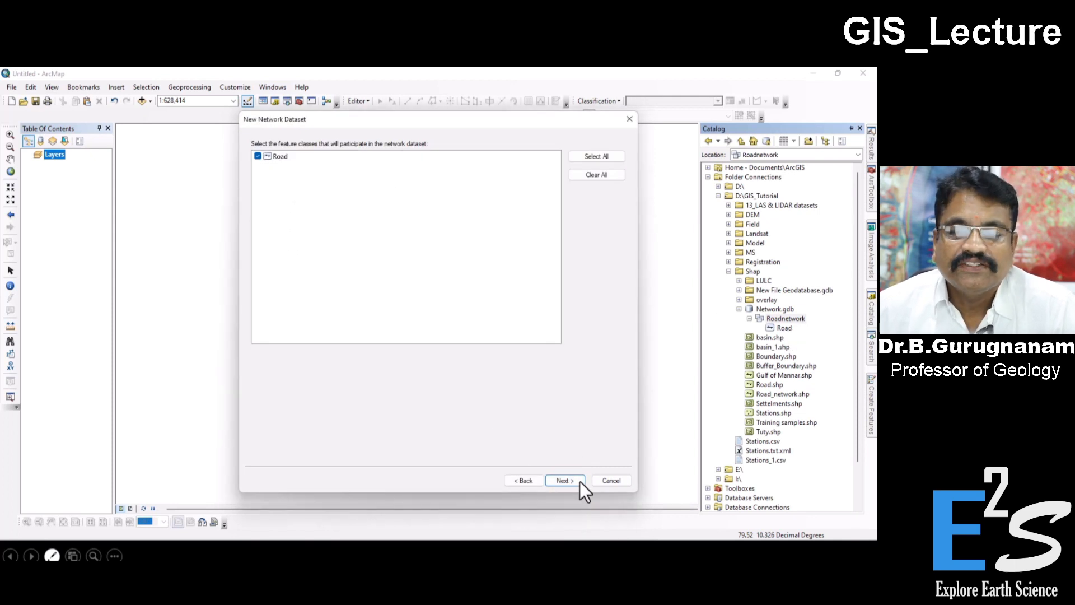
Step: Include Road as the participating feature class, model global turns, and keep the End Point connectivity policy
left_click(563, 480)
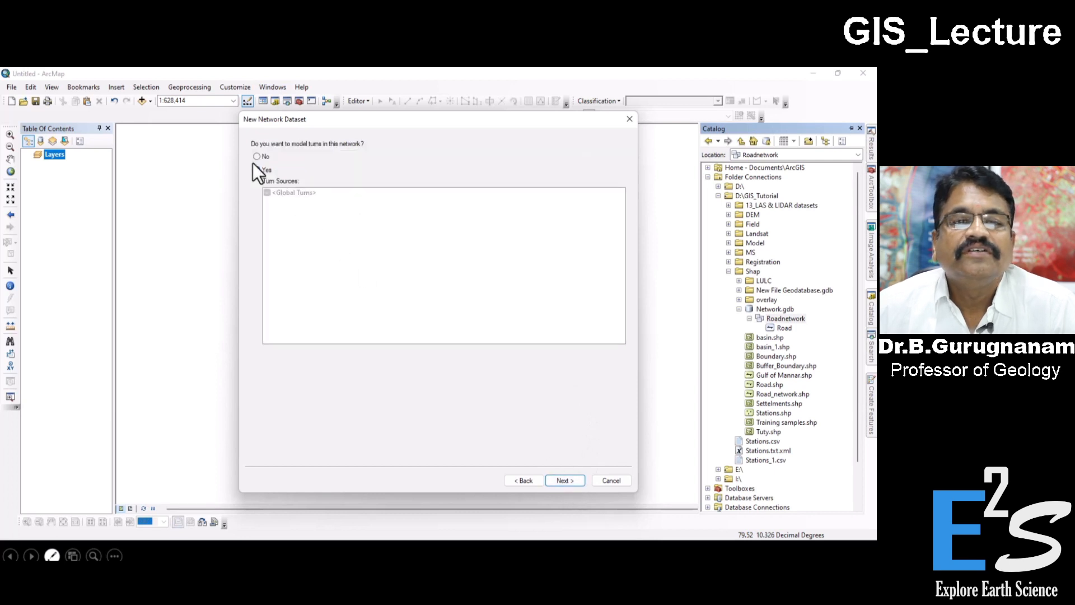
left_click(571, 482)
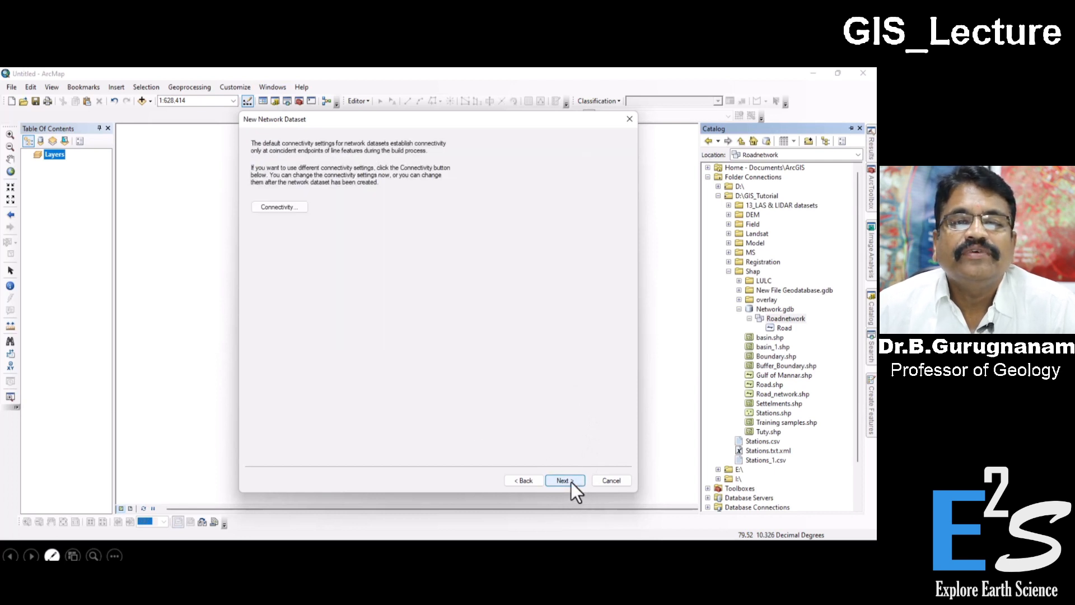
left_click(273, 206)
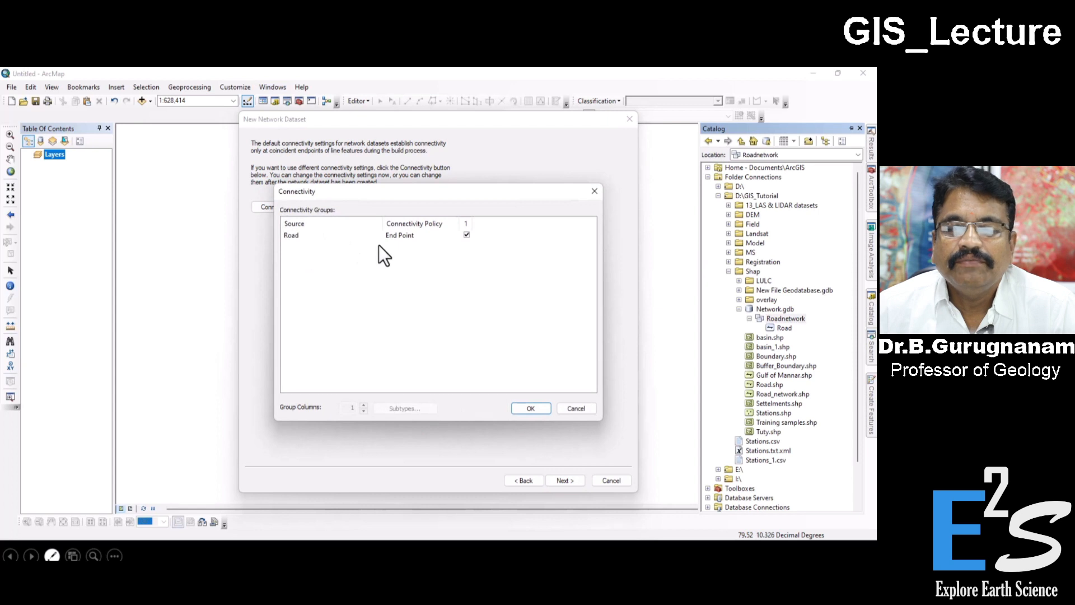
left_click(527, 409)
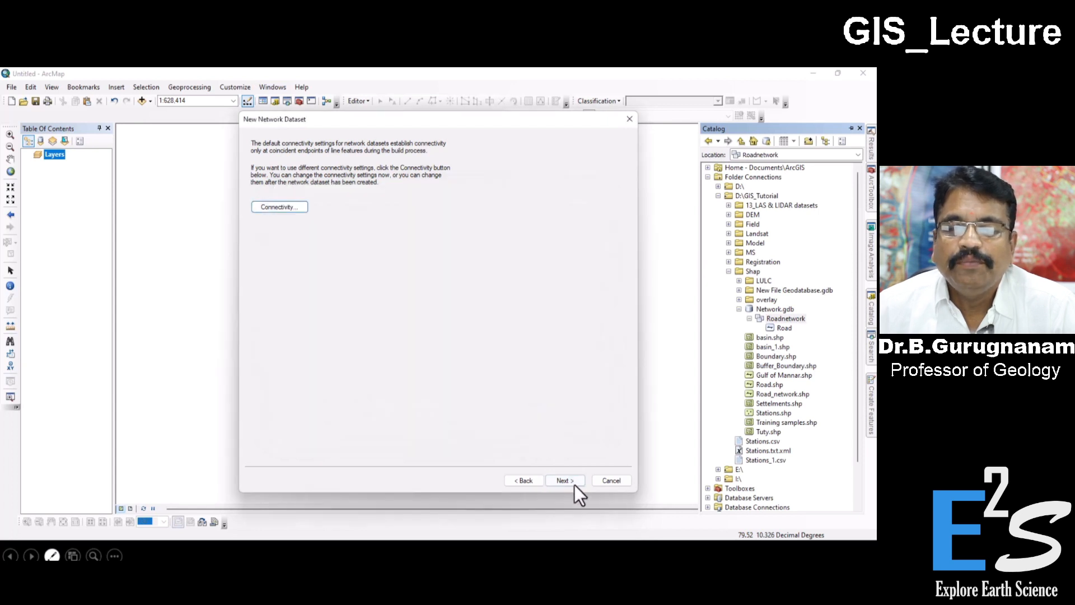
left_click(563, 482)
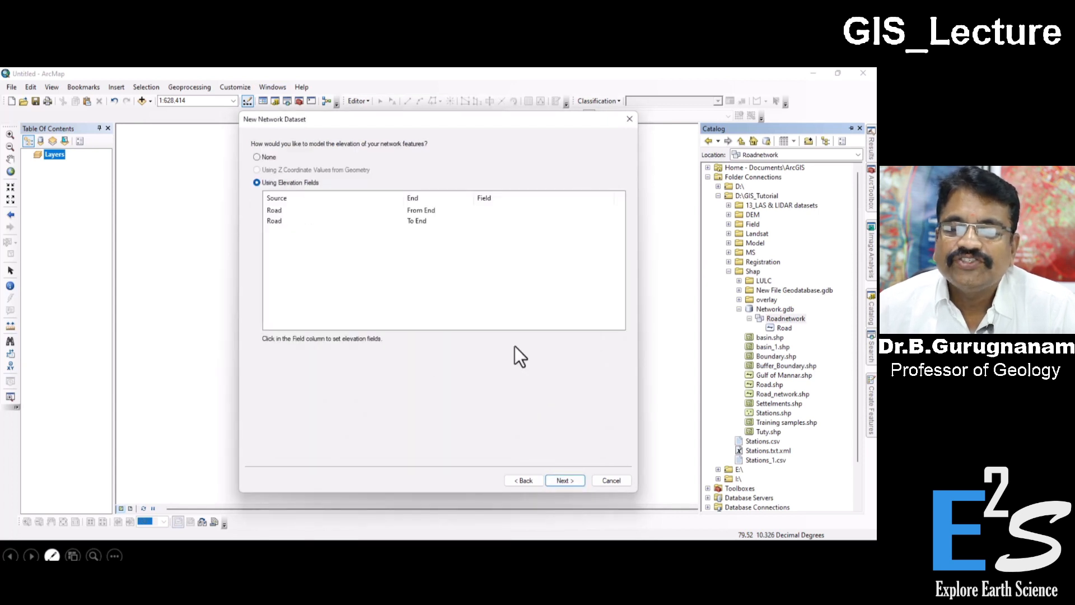
Step: Finish the network dataset using elevation fields and the Length cost attribute in meters, without driving directions or a service area index
left_click(564, 480)
left_click(570, 479)
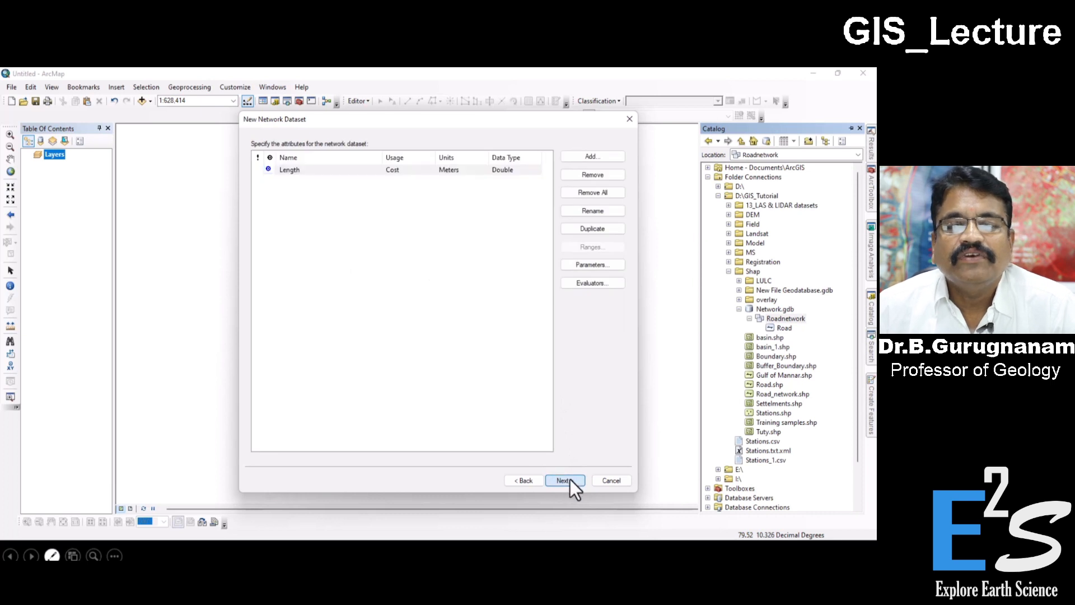
left_click(565, 480)
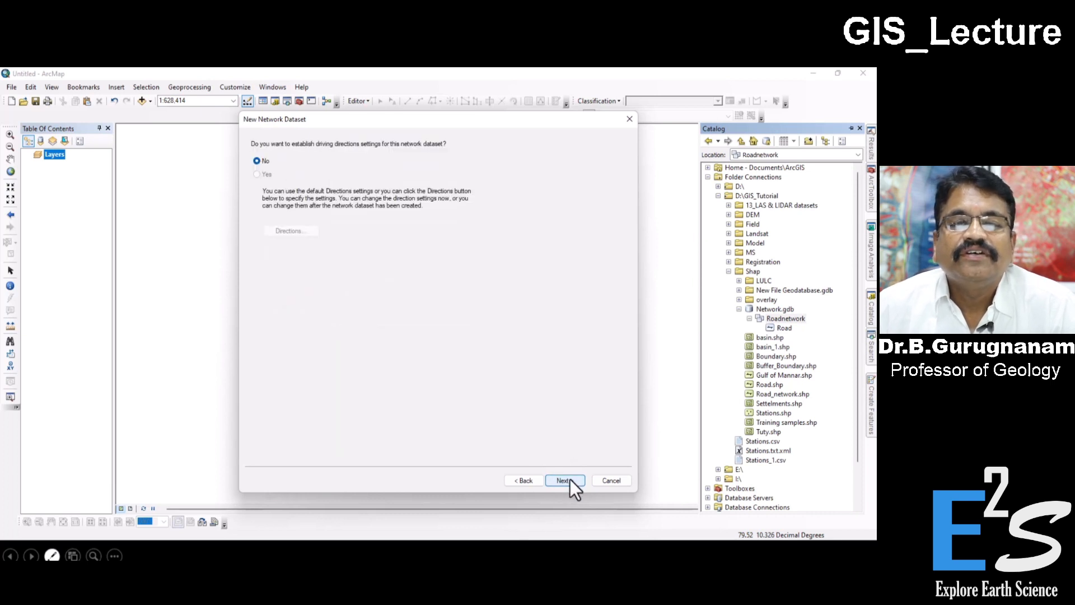
left_click(563, 481)
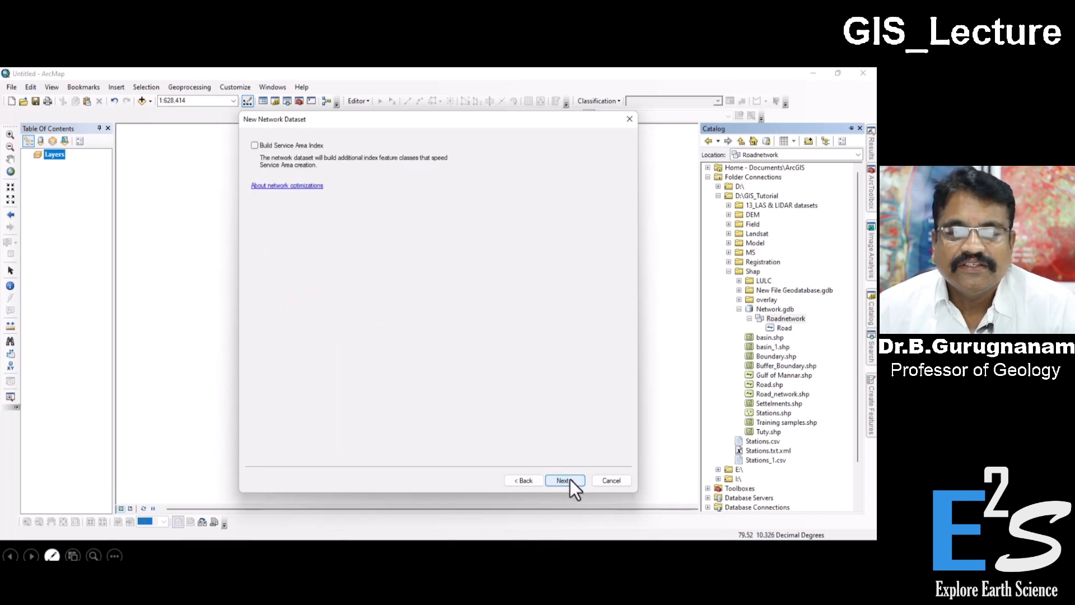
left_click(563, 482)
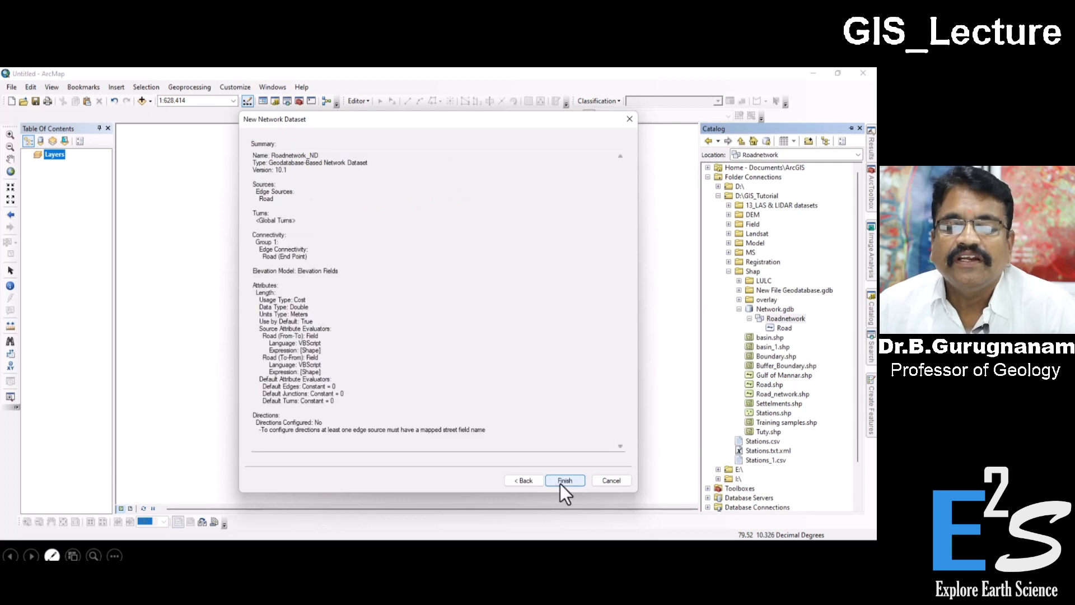
left_click(562, 481)
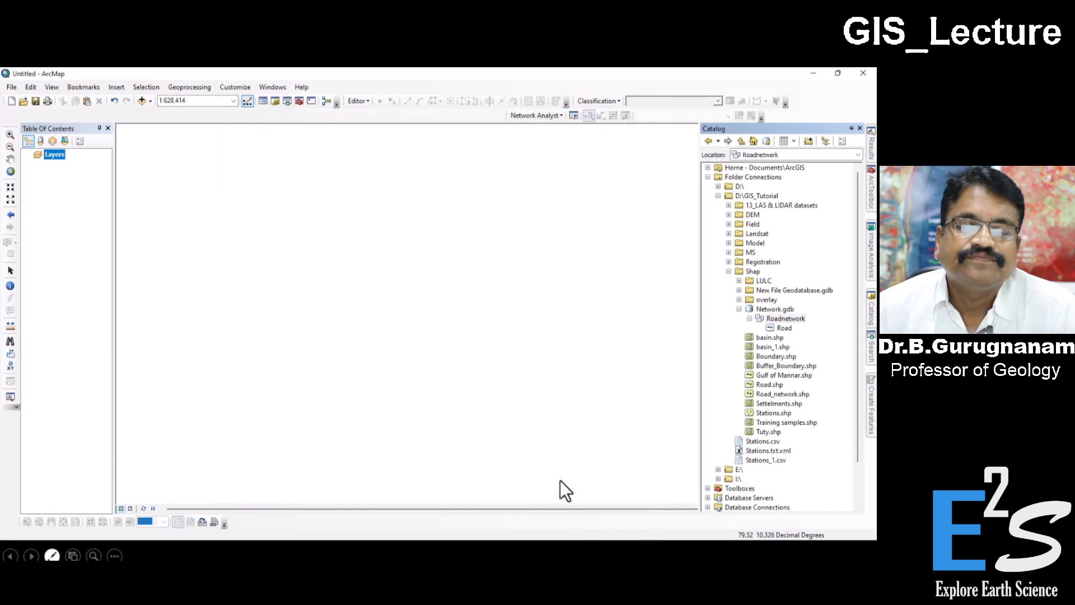
Step: Build the new network dataset and add all feature classes participating in Roadnetwork_ND to the map
left_click(494, 350)
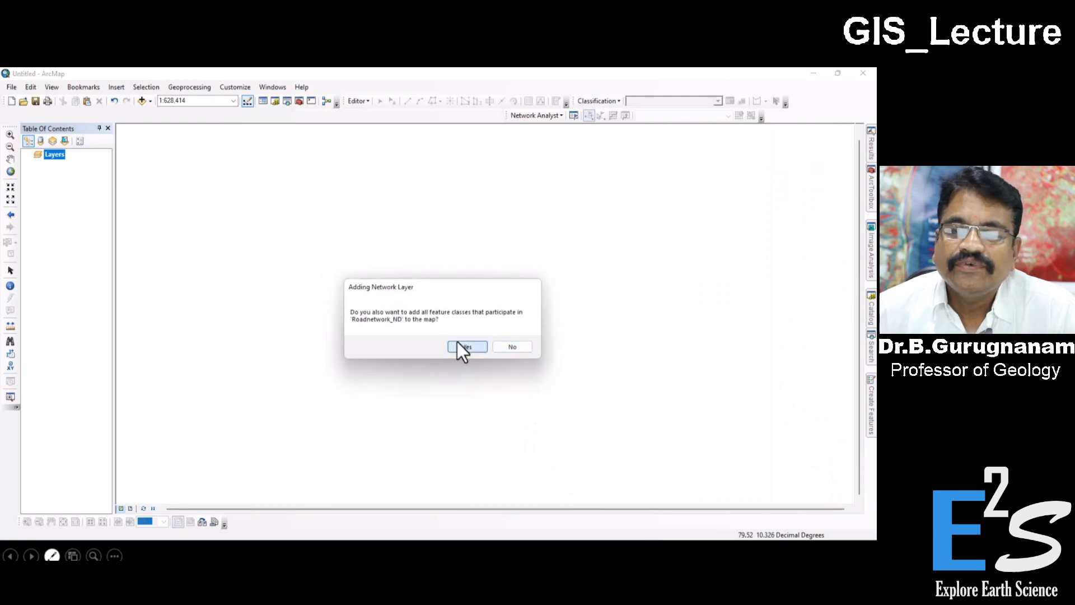
left_click(457, 343)
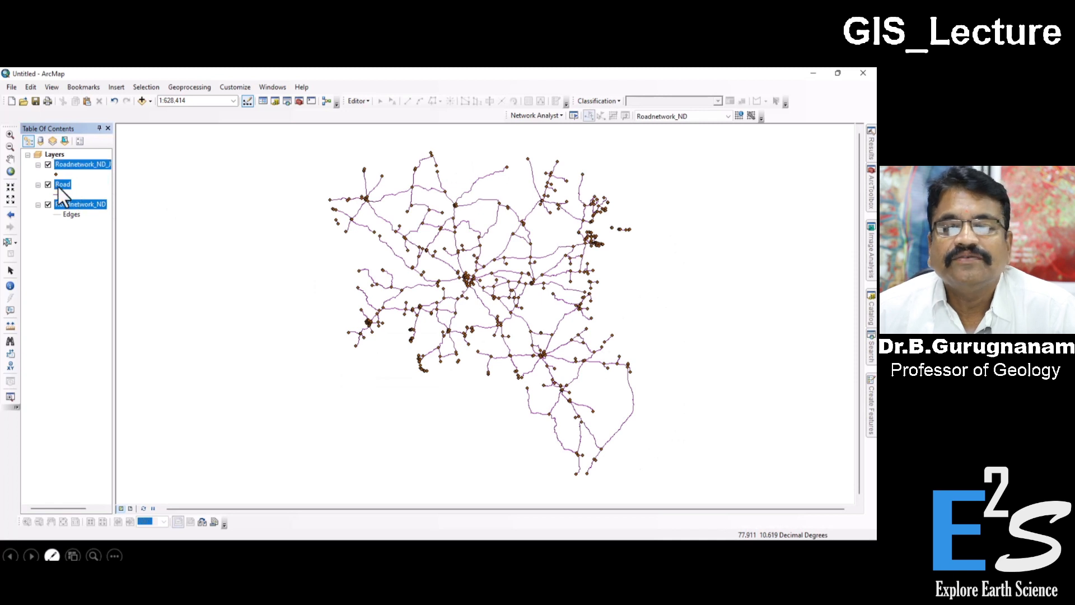
left_click(82, 246)
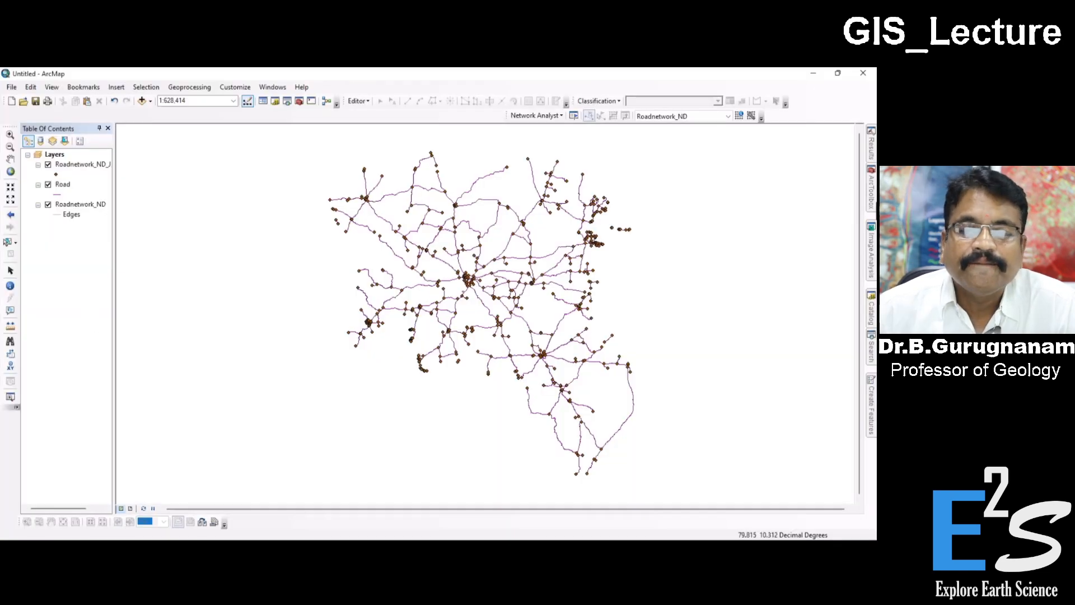
Step: Expand the Analysis toolset of the Network Analyst Tools in ArcToolbox, collapsing the Data Management Tools
mouse_move(872, 199)
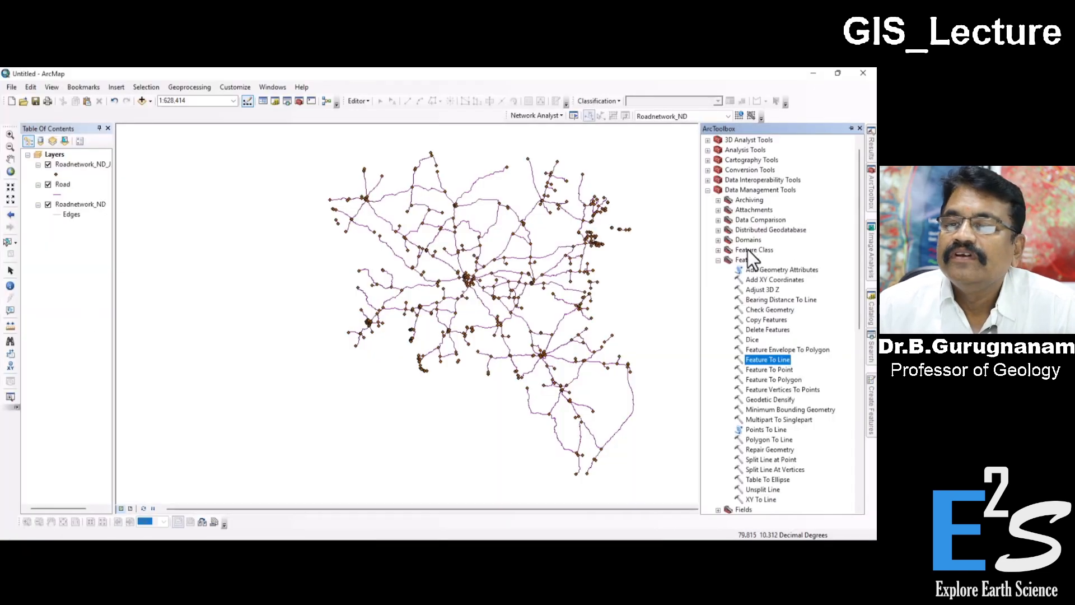
left_click(719, 261)
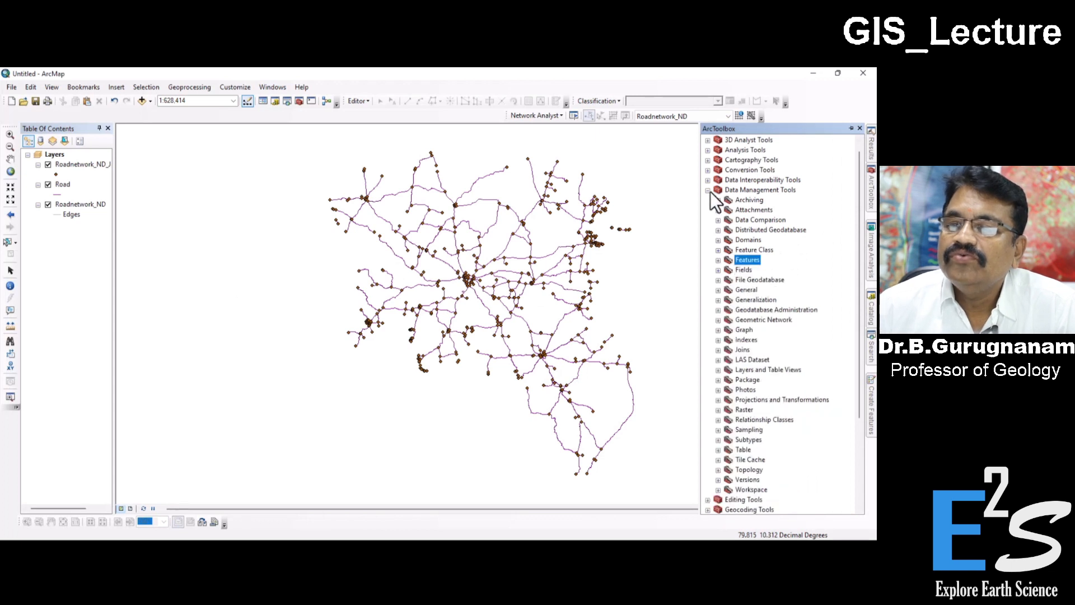
left_click(708, 191)
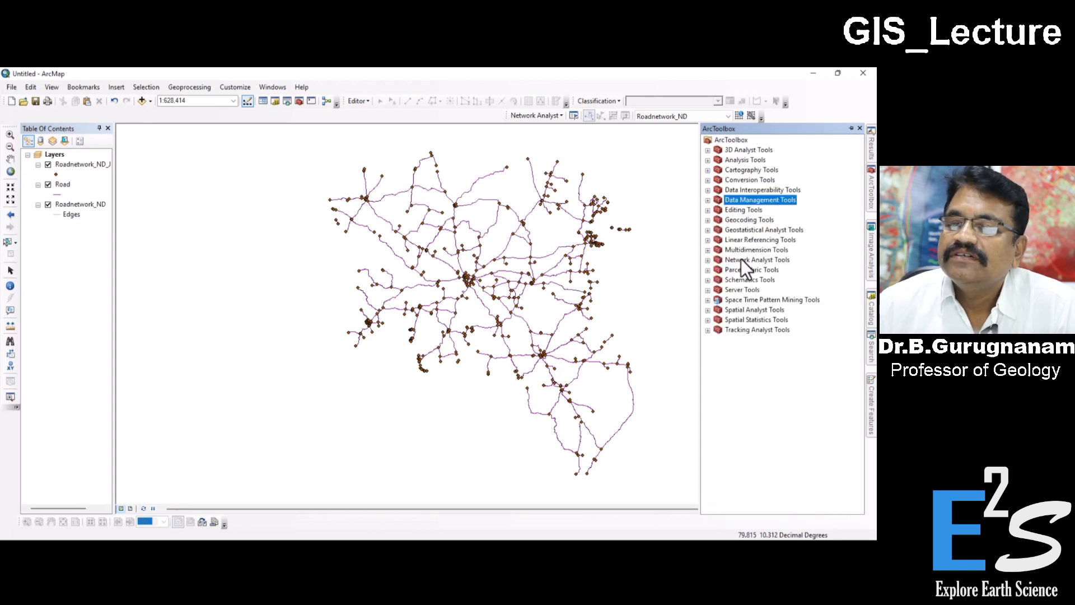
left_click(784, 259)
left_click(708, 260)
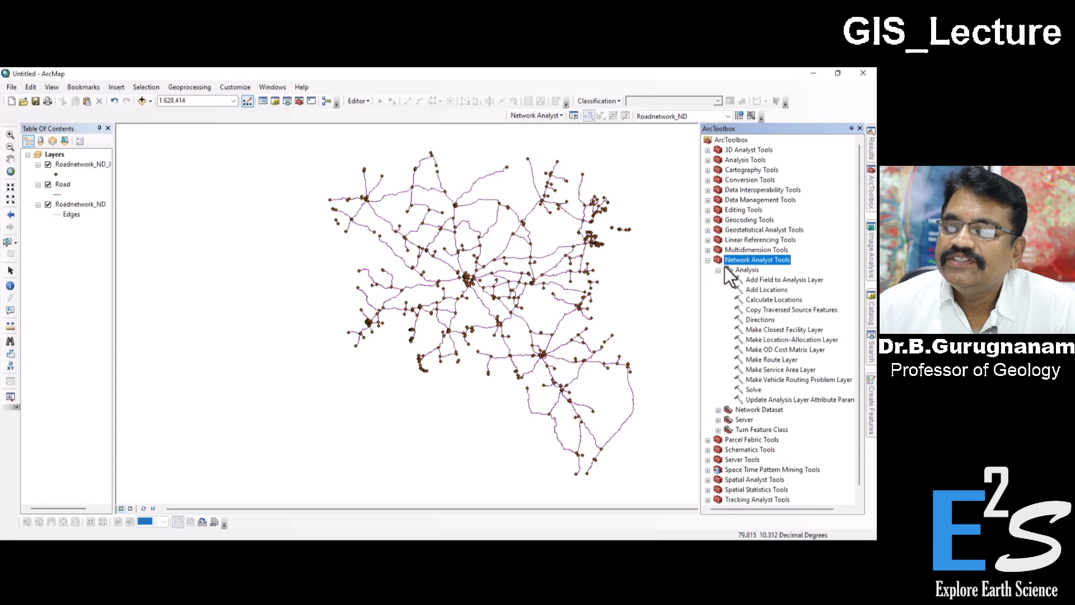
left_click(725, 271)
double_click(726, 271)
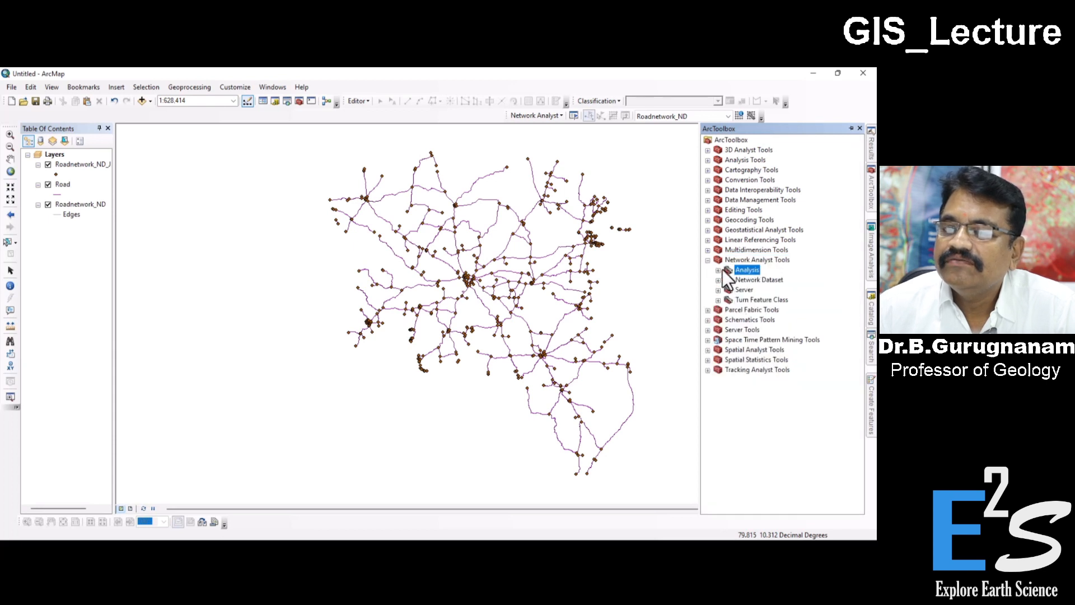
double_click(727, 271)
Step: Start the Make Route Layer tool with Roadnetwork_ND as the input analysis network
left_click(775, 363)
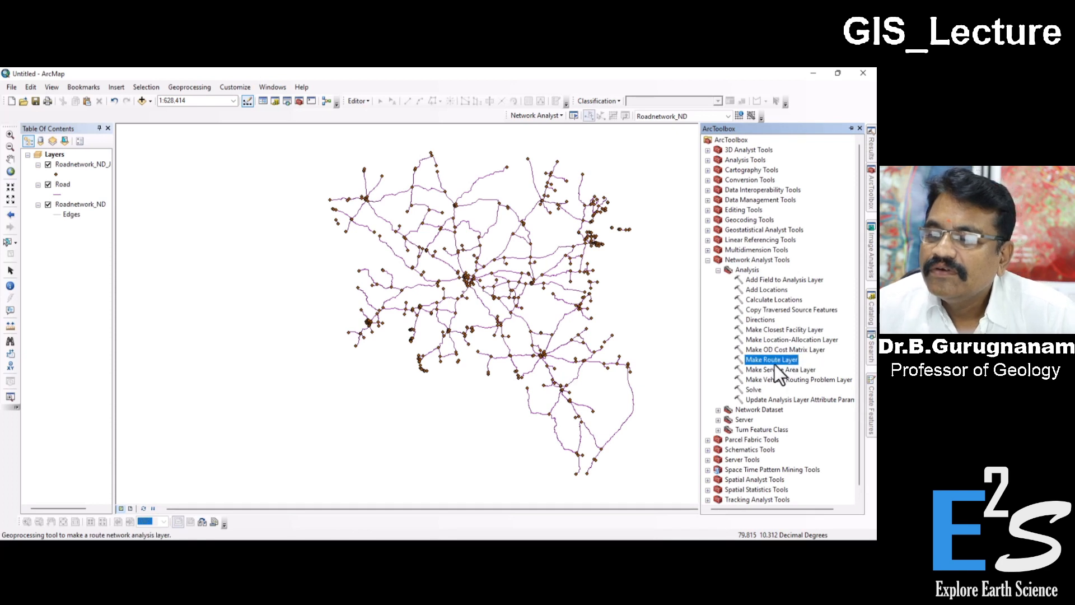
left_click(771, 369)
left_click(778, 362)
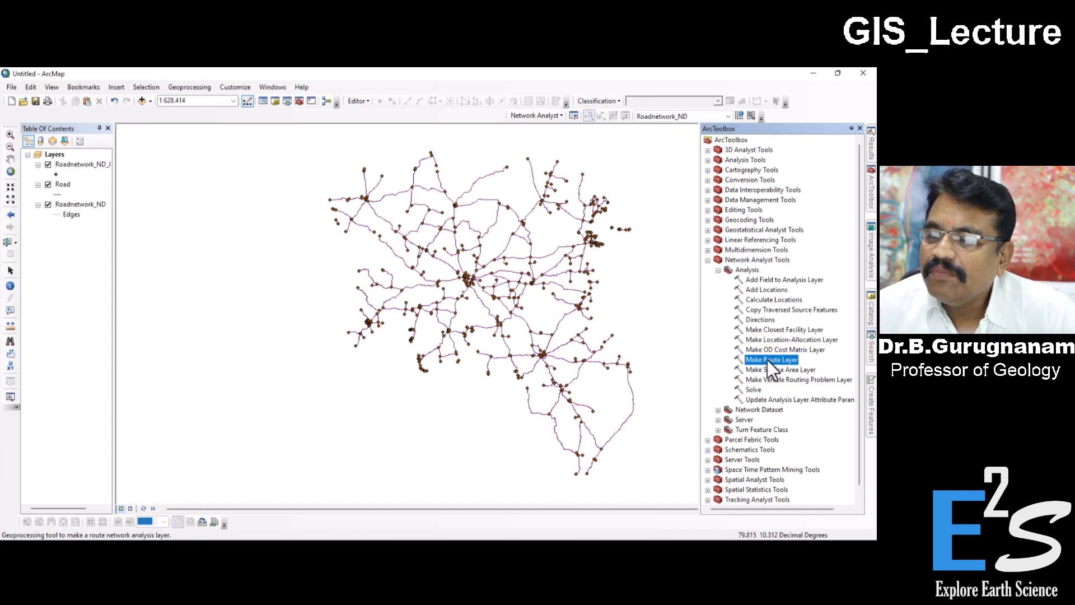
double_click(767, 359)
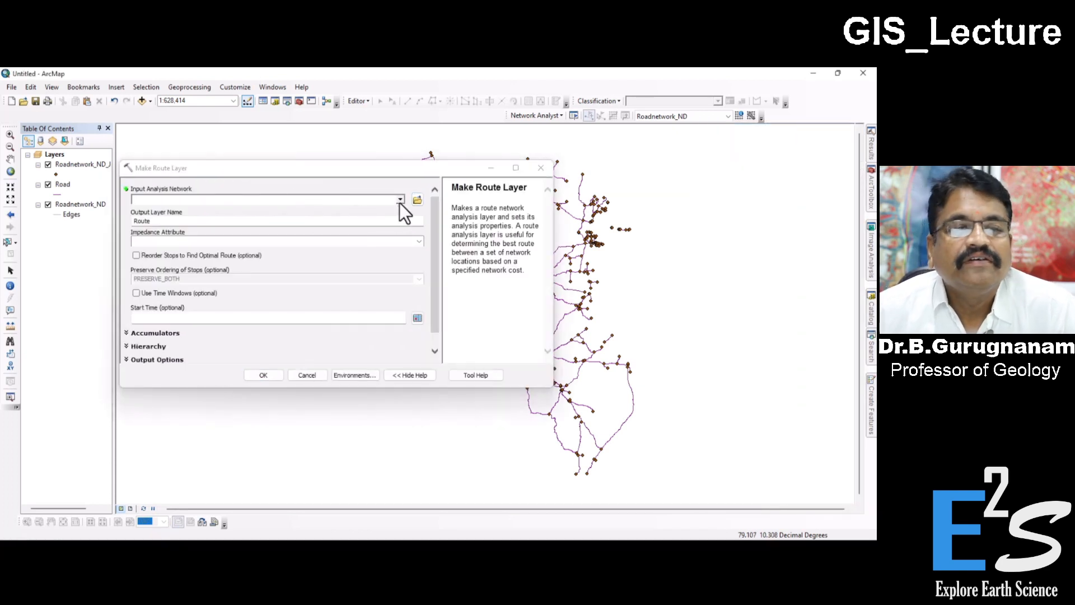
left_click(401, 199)
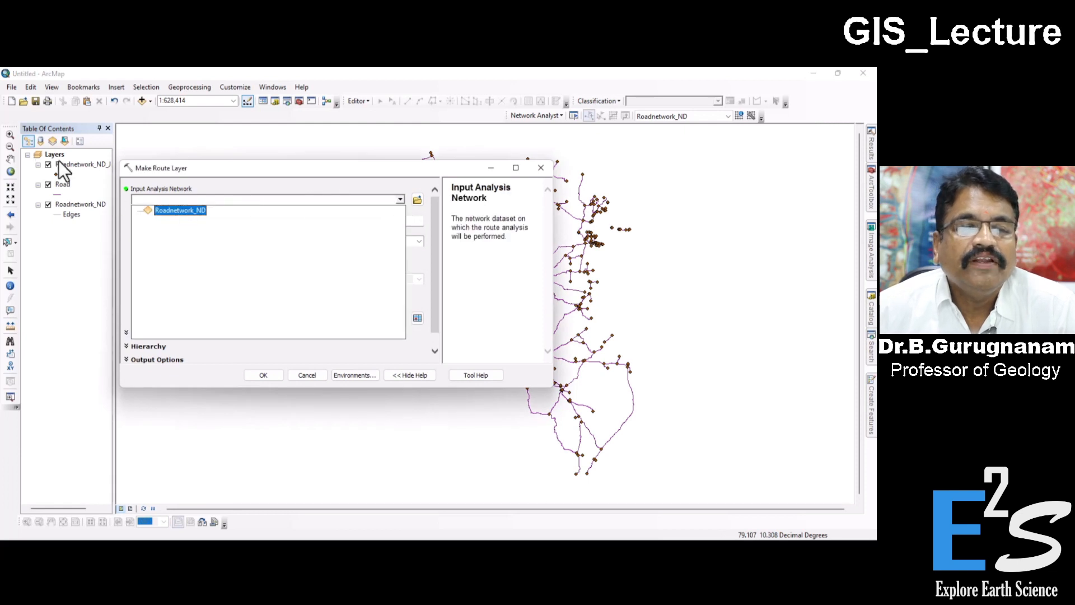
left_click(179, 211)
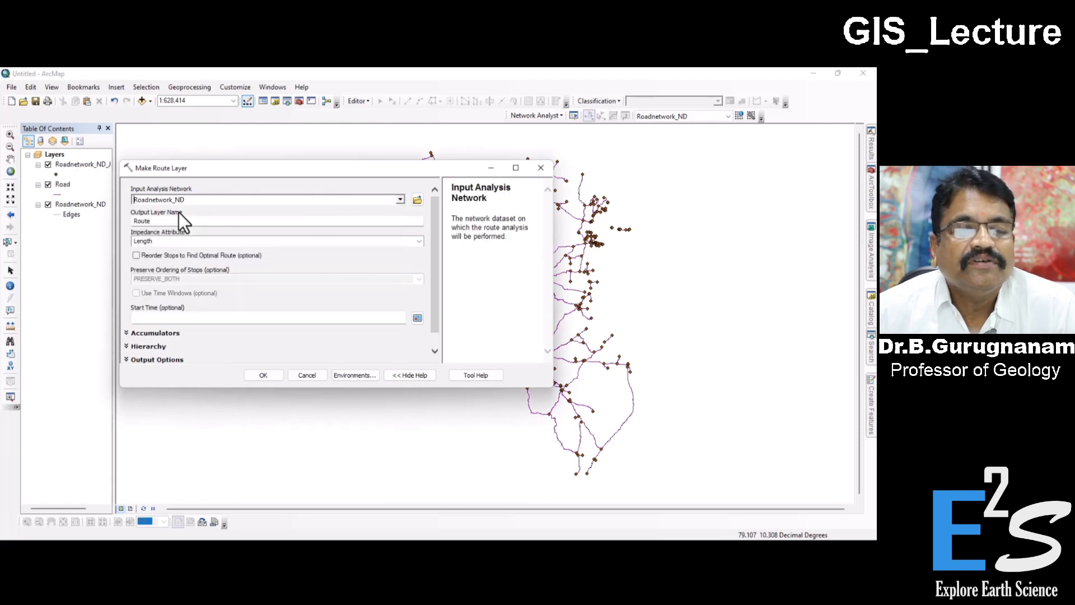
Step: Try to change the route layer's impedance attribute to Shortest Length
left_click(152, 240)
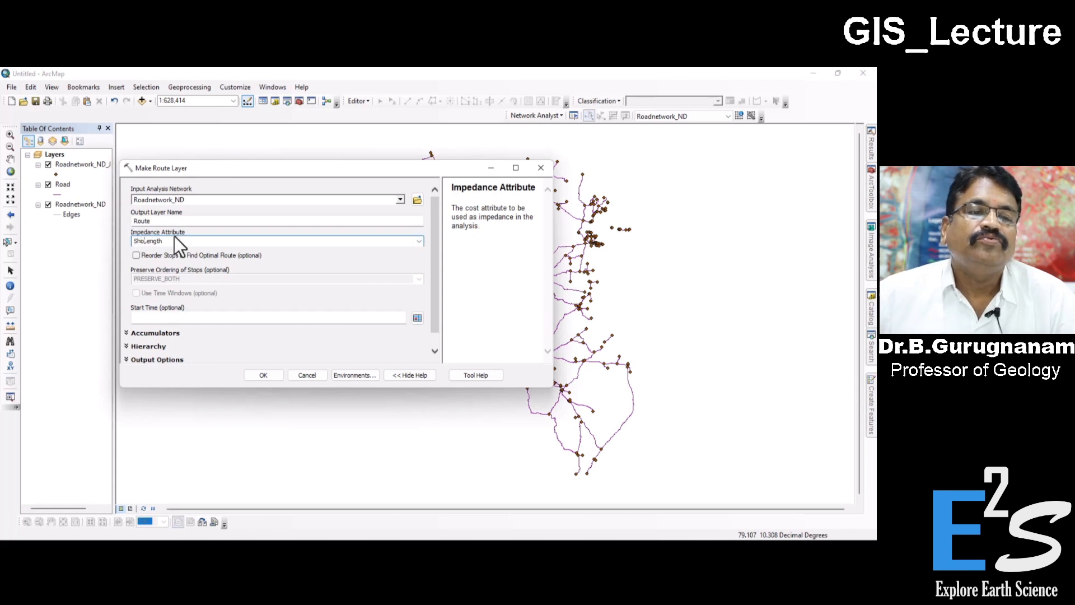
type("Shortest")
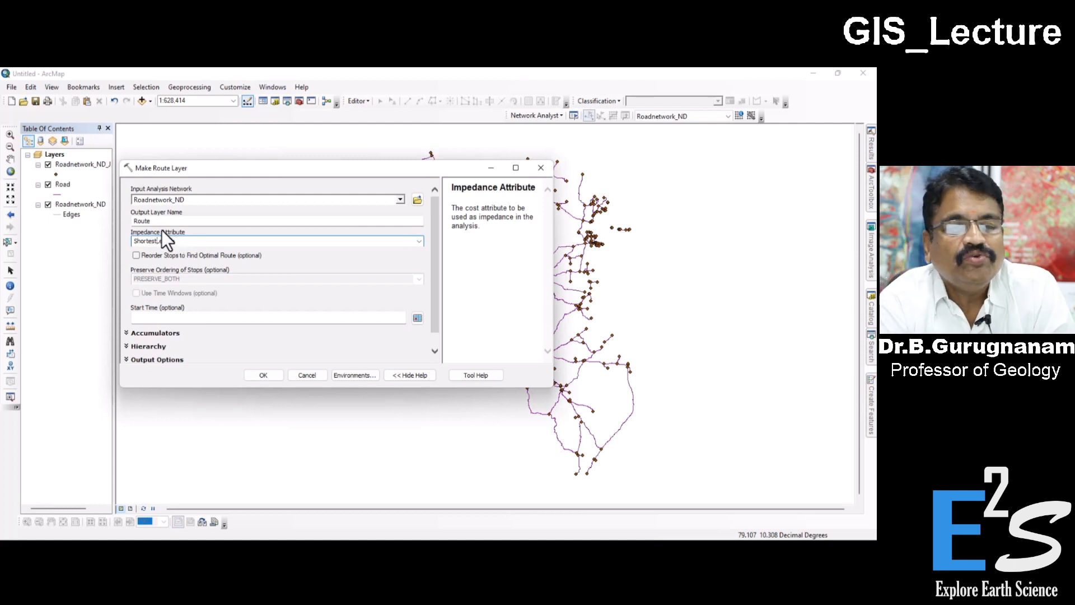
left_click(193, 241)
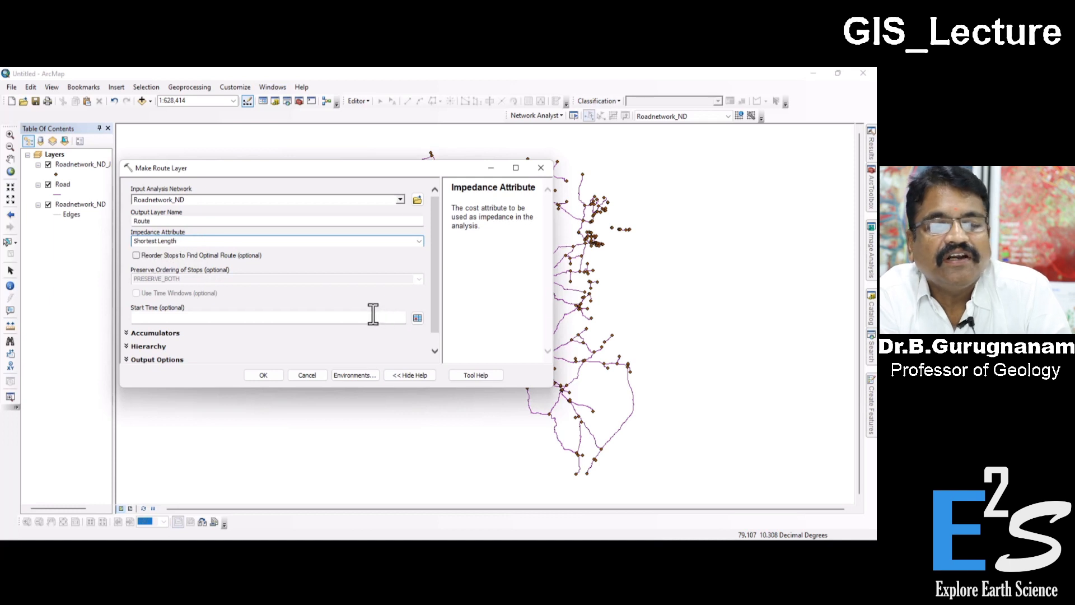
scroll(436, 298, "down", 1)
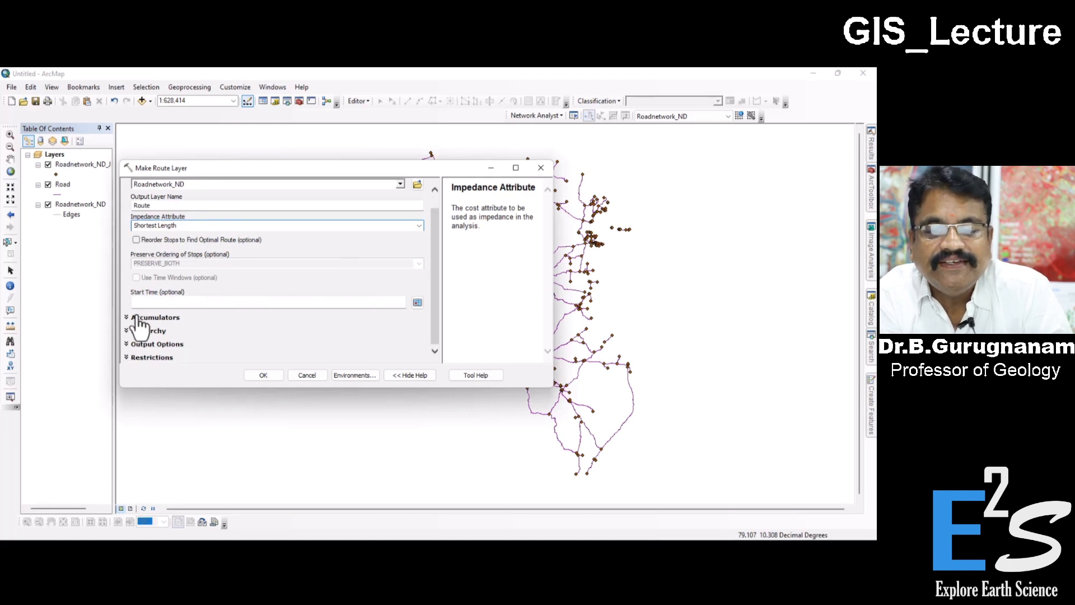
scroll(135, 315, "up", 1)
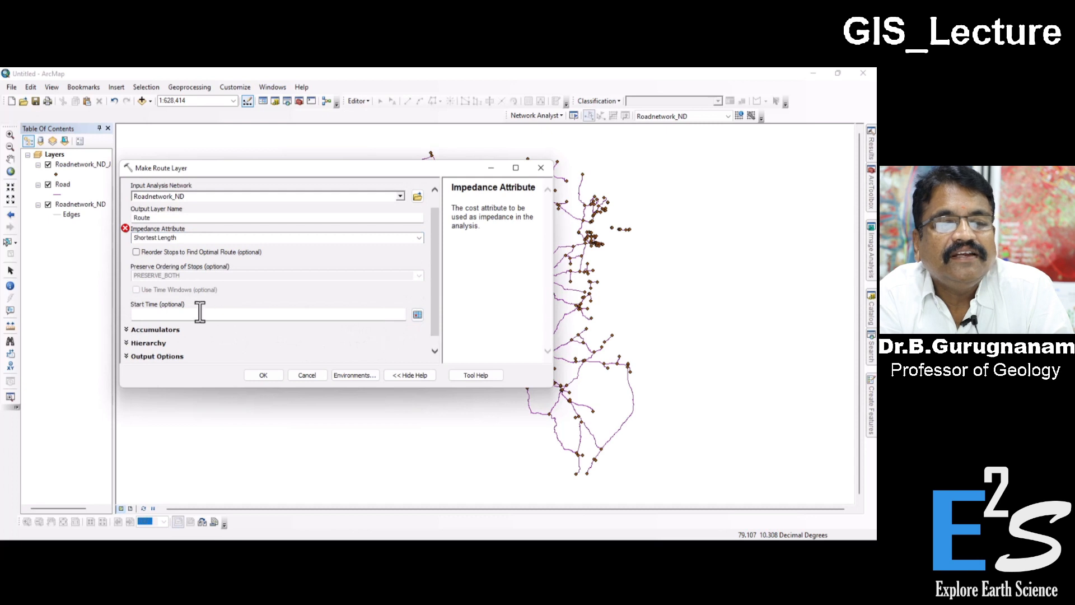
Step: Include Length as an accumulator for the route layer
left_click(129, 330)
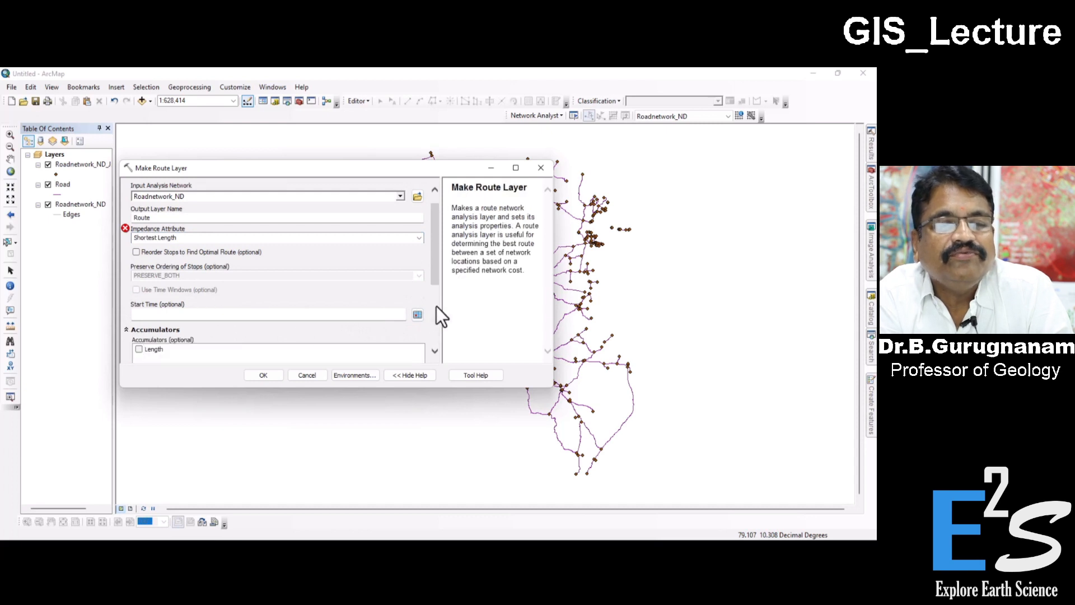
scroll(436, 285, "down", 5)
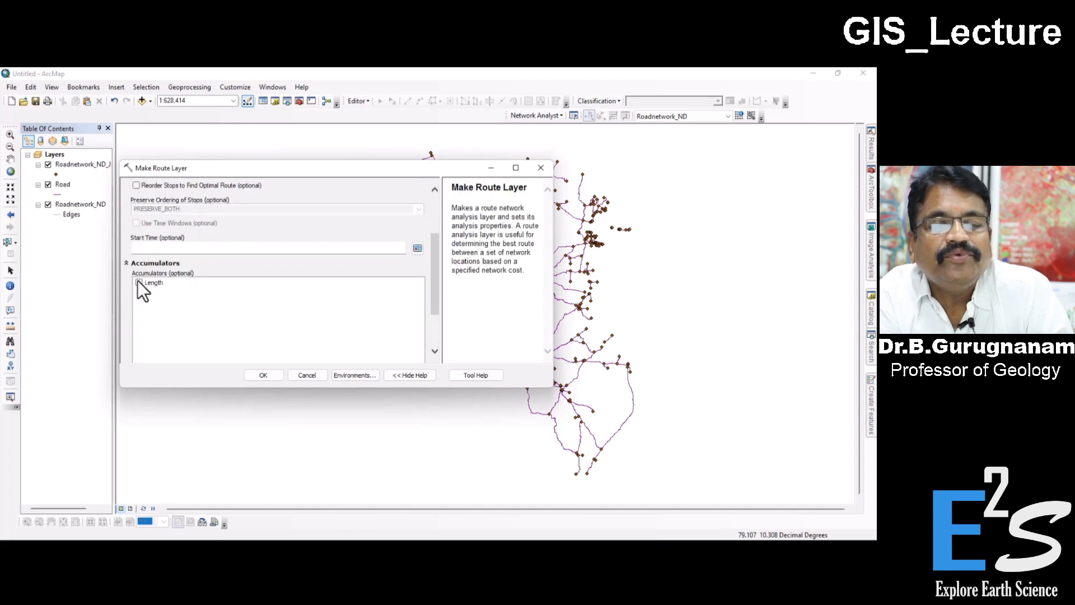
left_click(139, 282)
Step: Try the impedance attribute as Shortest_Length, with an underscore between the words
left_click_drag(435, 296, 430, 273)
left_click(181, 236)
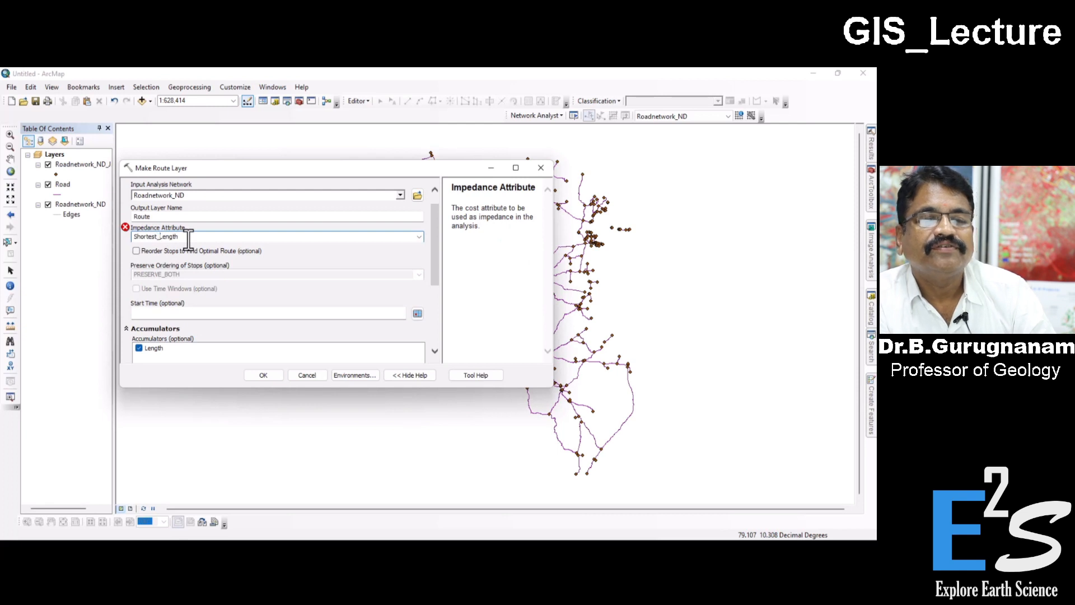
left_click(291, 260)
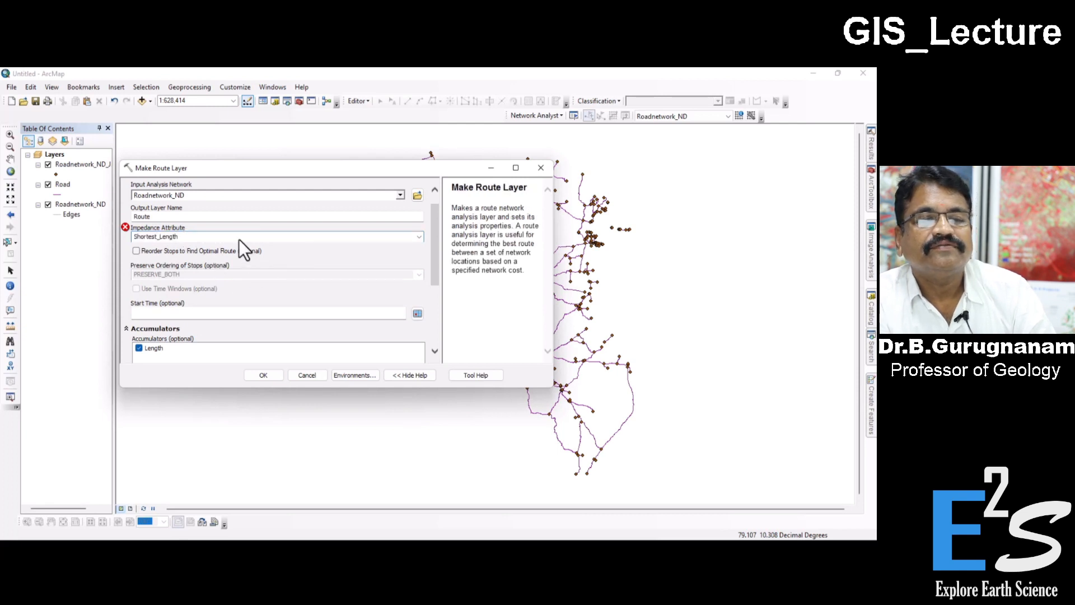
left_click(196, 238)
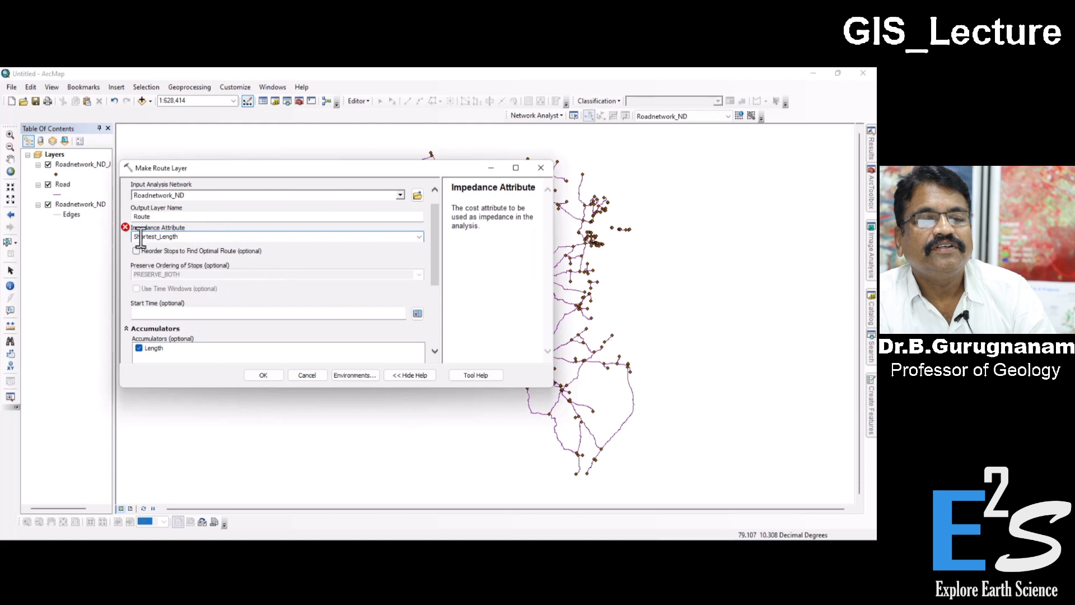
left_click(199, 217)
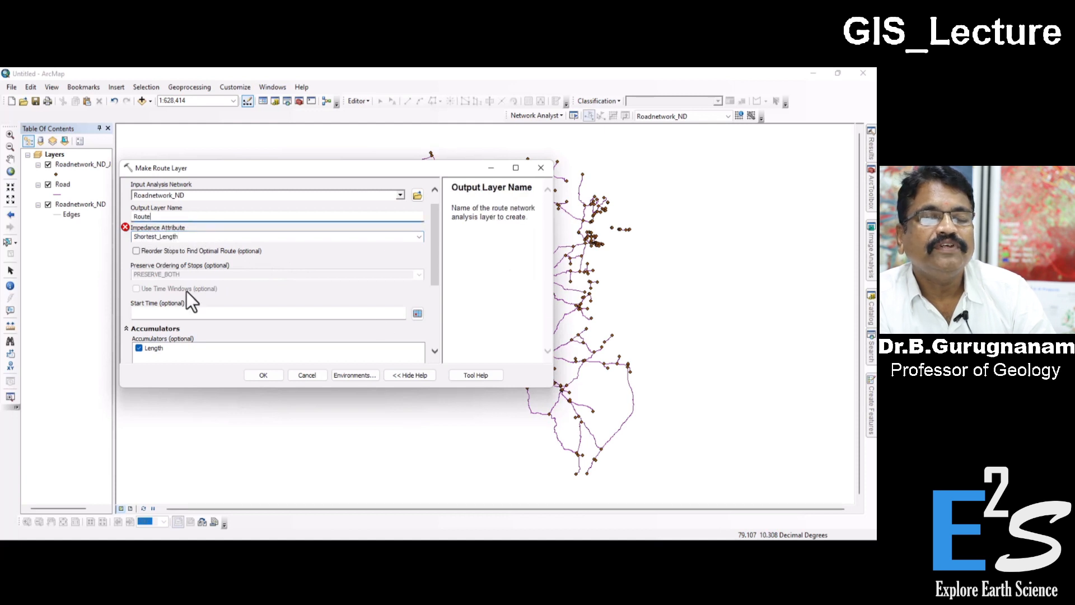
left_click(170, 351)
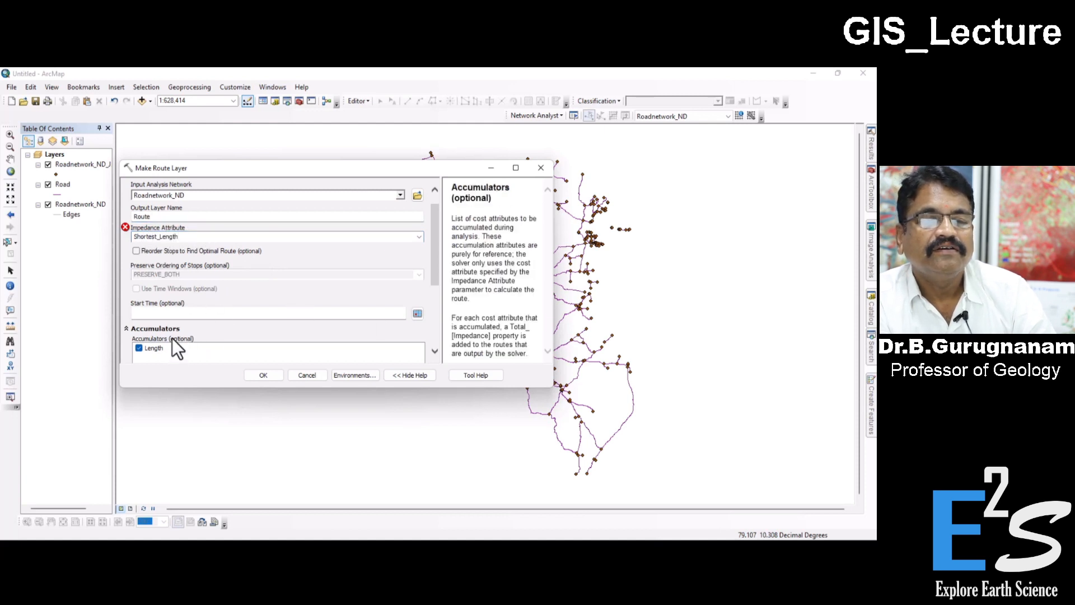
Step: Reduce the impedance attribute to Length and enable reordering stops to find the optimal route
left_click_drag(162, 236, 119, 236)
key("BackSpace")
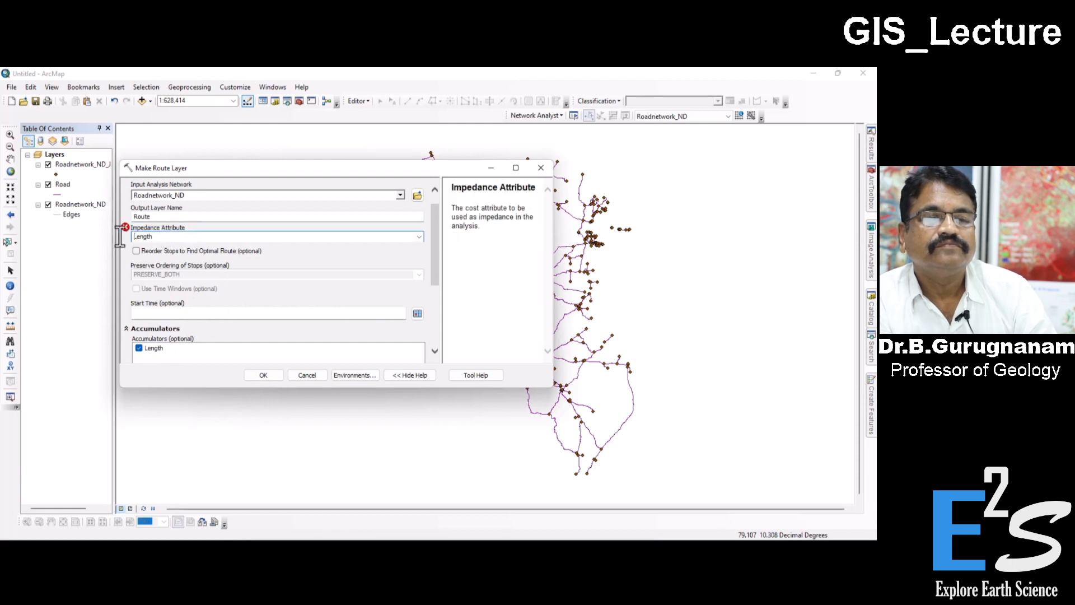
left_click(289, 253)
Step: Try shortestLength as the impedance attribute and disable reordering stops to find the optimal route
left_click(159, 226)
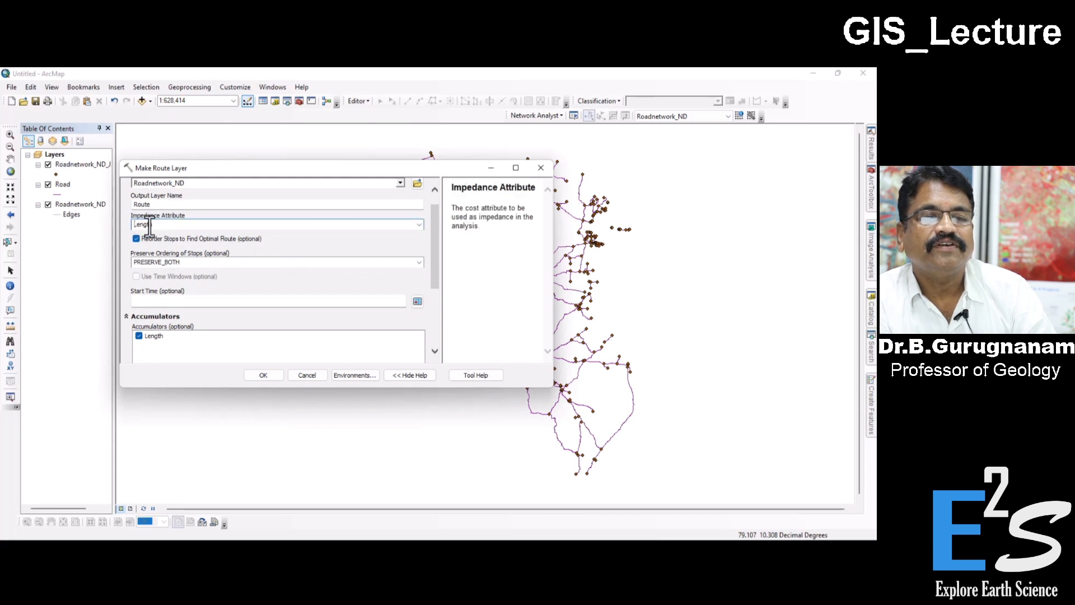
type("sh")
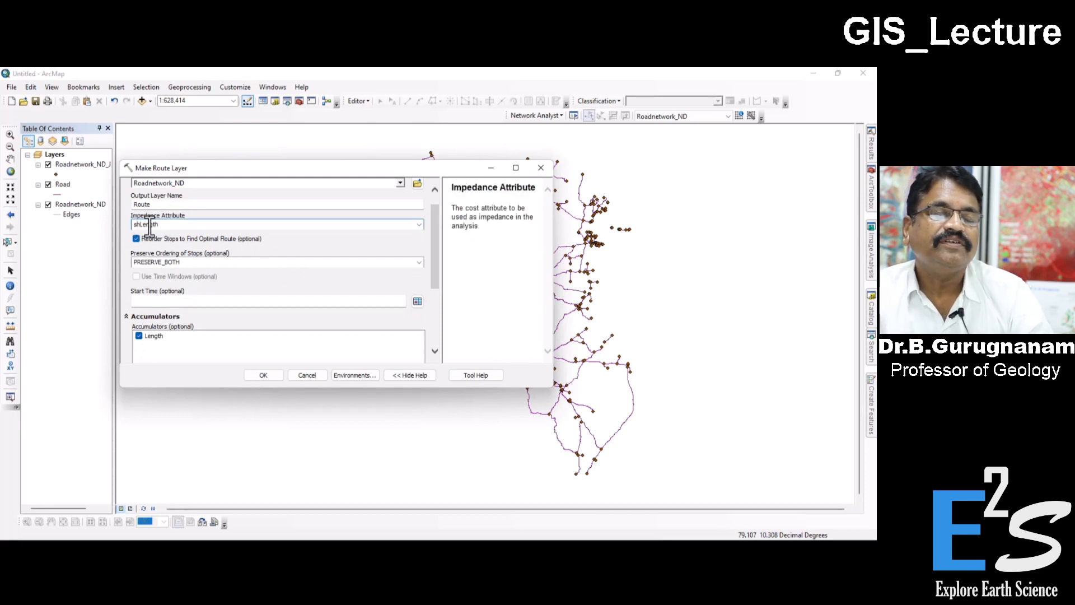
type("orte")
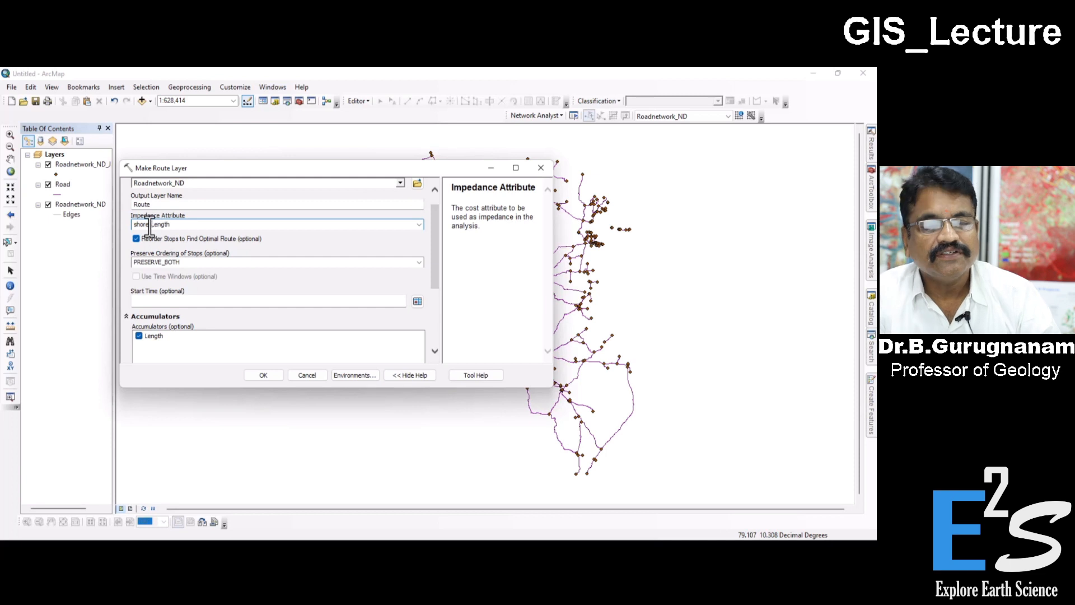
type("st")
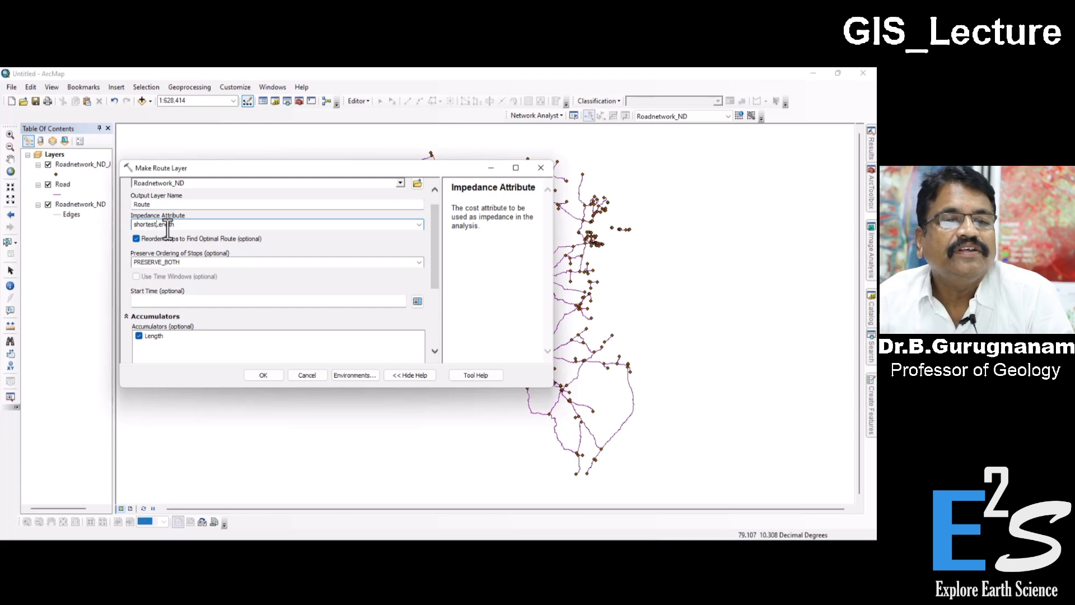
left_click(268, 242)
left_click(158, 224)
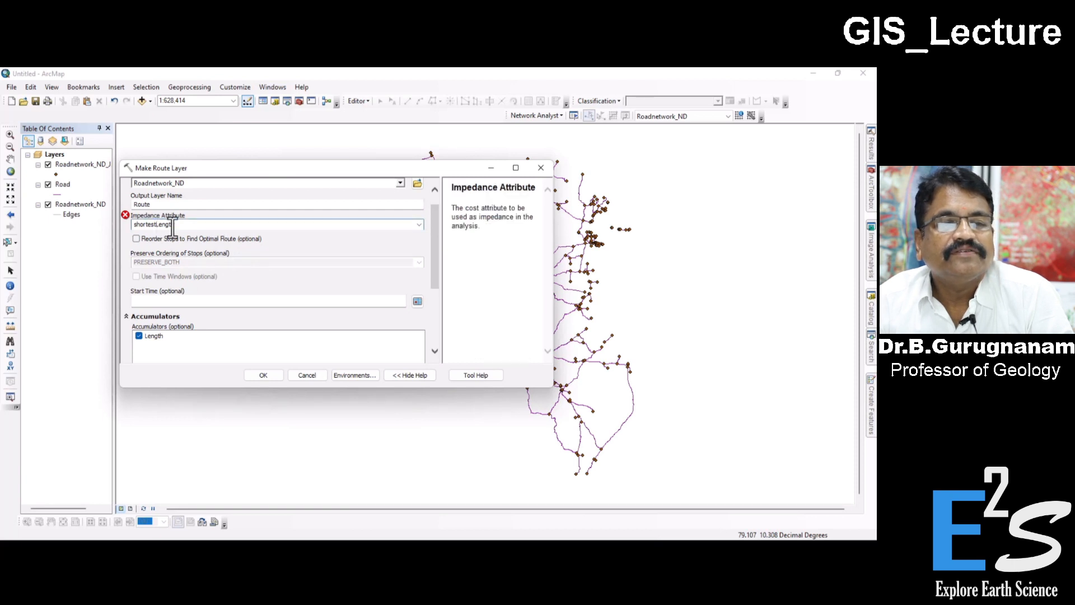
Step: Remove the word shortest from the impedance attribute, leaving it as Length
key("BackSpace")
key("BackSpace")
key("BackSpace")
key("BackSpace")
key("BackSpace")
key("BackSpace")
key("BackSpace")
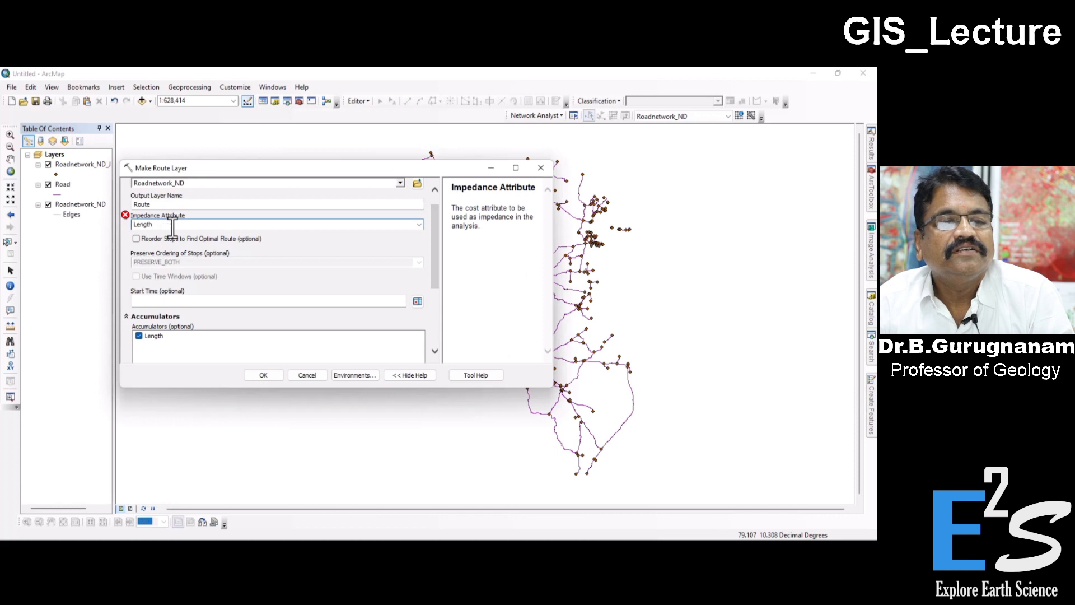
left_click(365, 247)
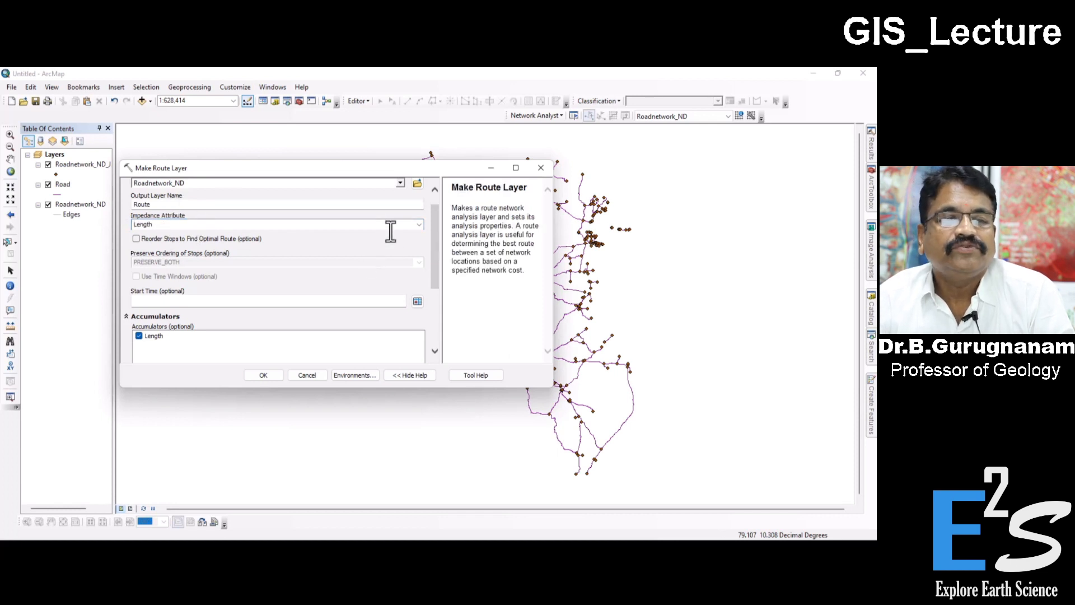
scroll(431, 264, "up", 2)
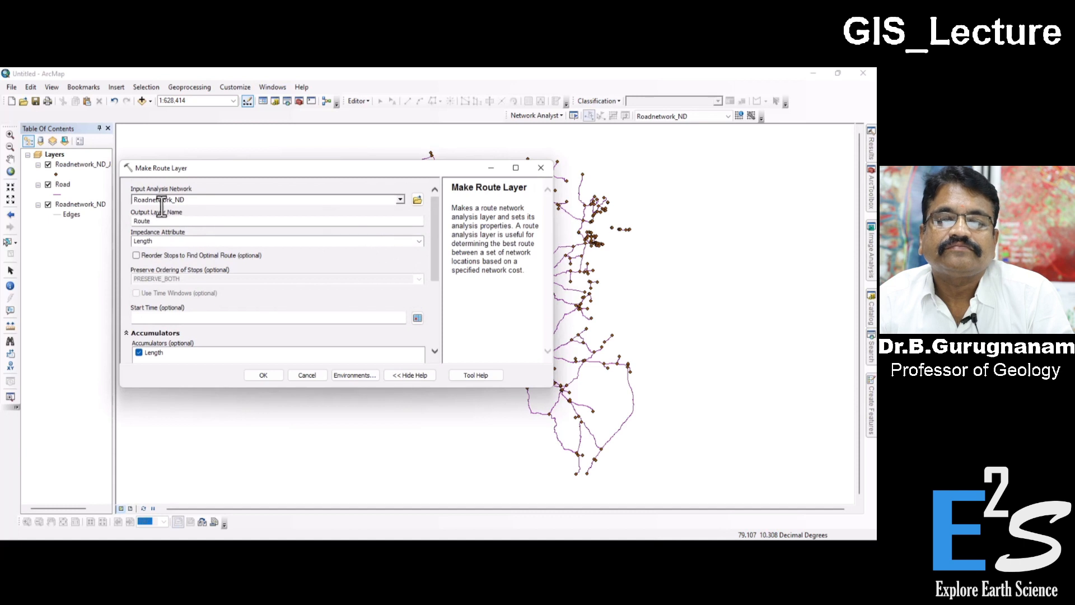
Step: Name the output route layer shortest_Route
left_click(153, 221)
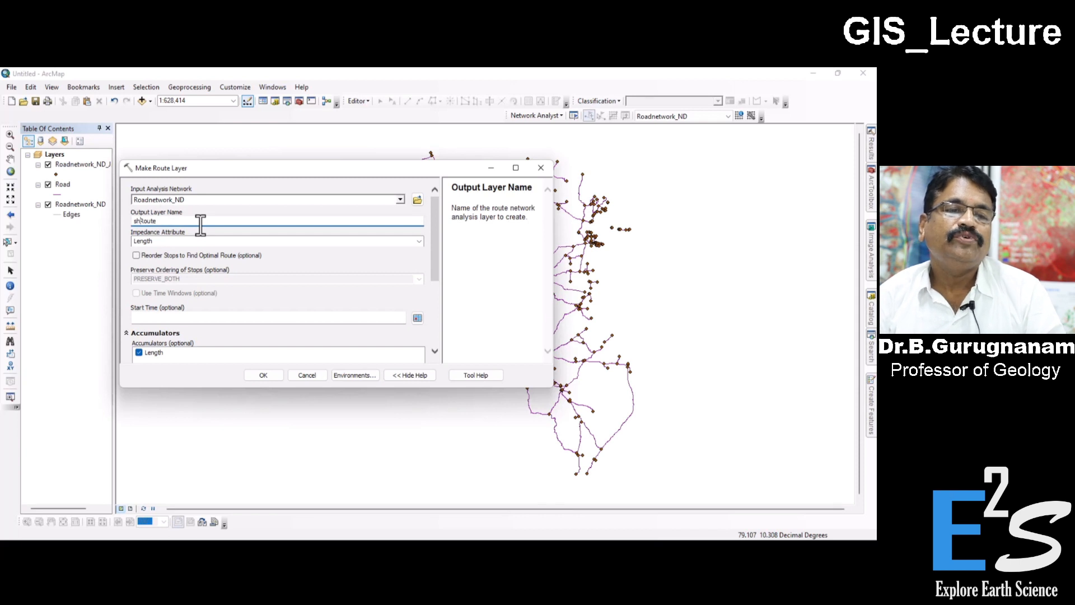
type("shortest")
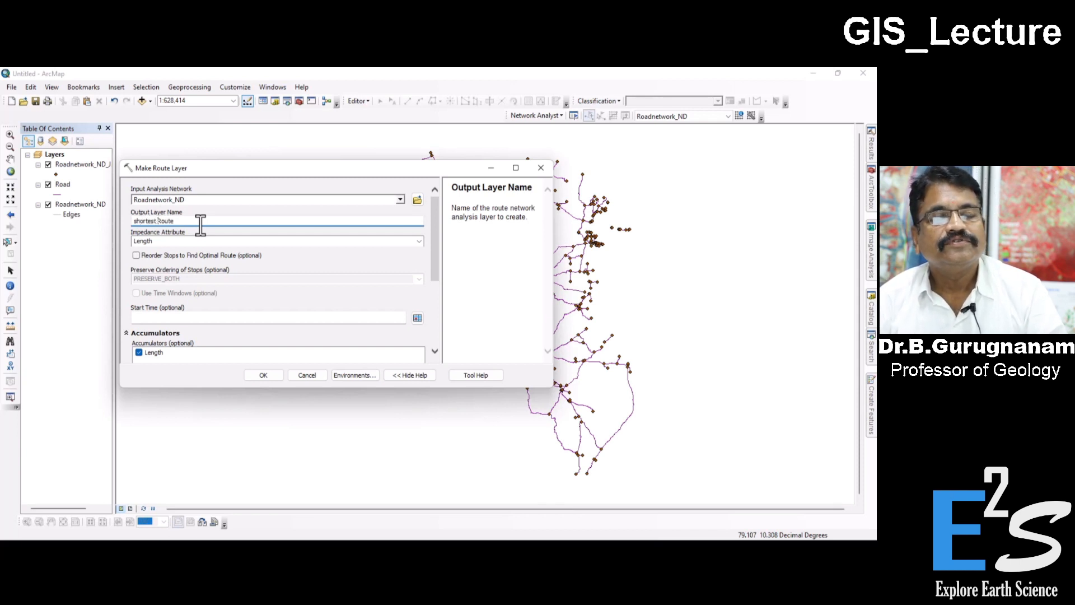
left_click(236, 236)
left_click(170, 221)
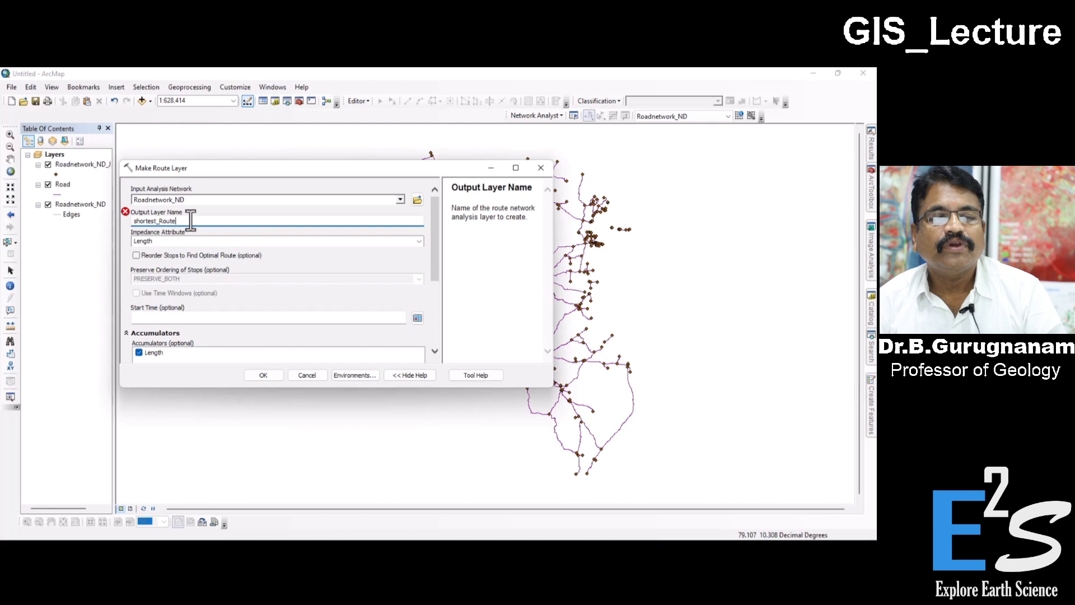
left_click(126, 229)
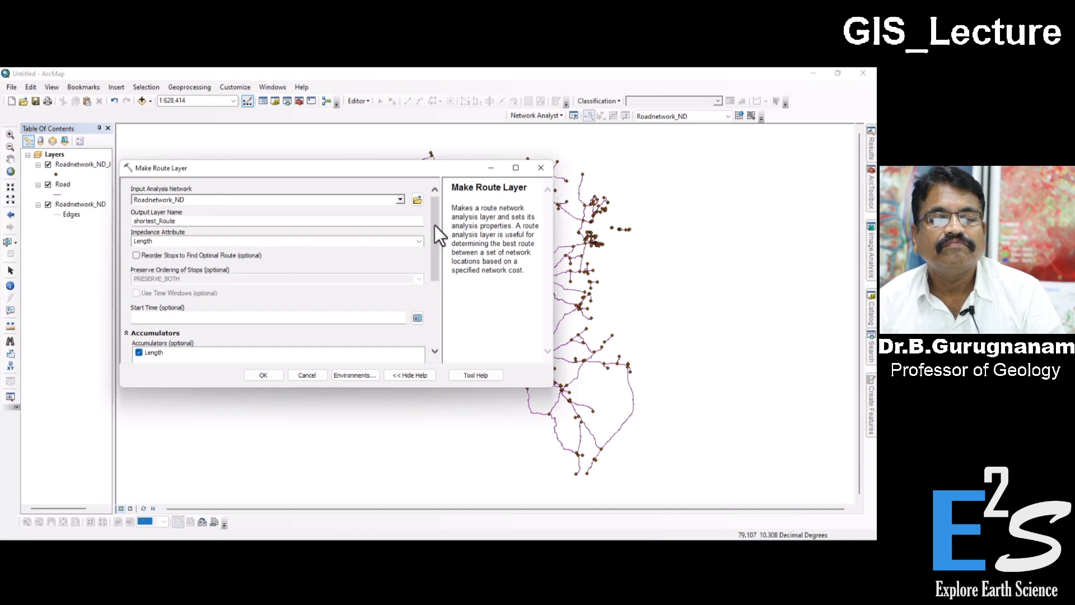
Step: Run Make Route Layer with the Length accumulator to create the shortest_Route layer
left_click_drag(436, 209, 436, 274)
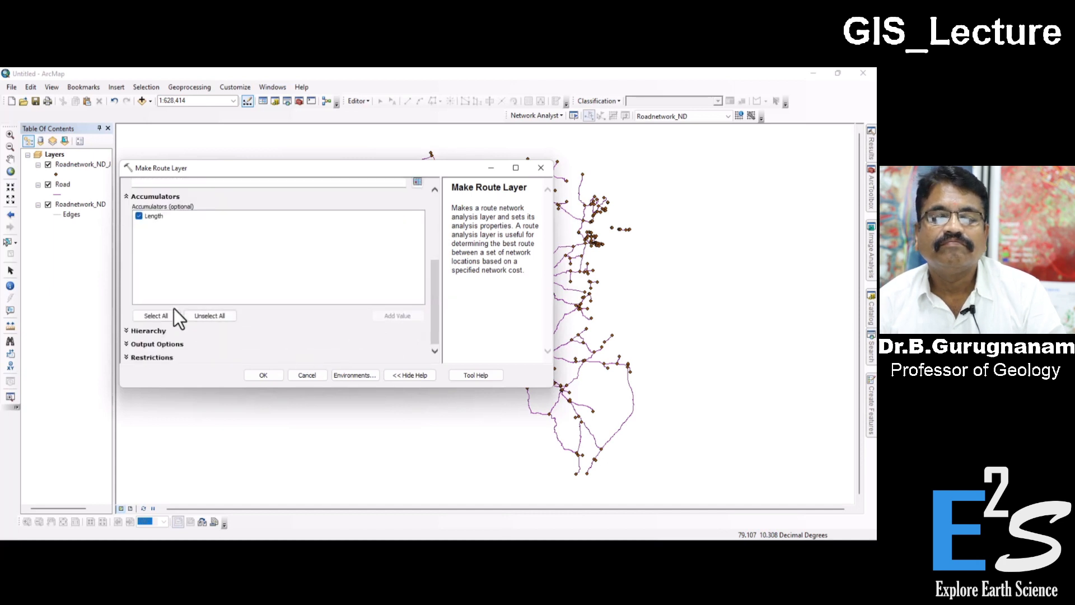
left_click(271, 378)
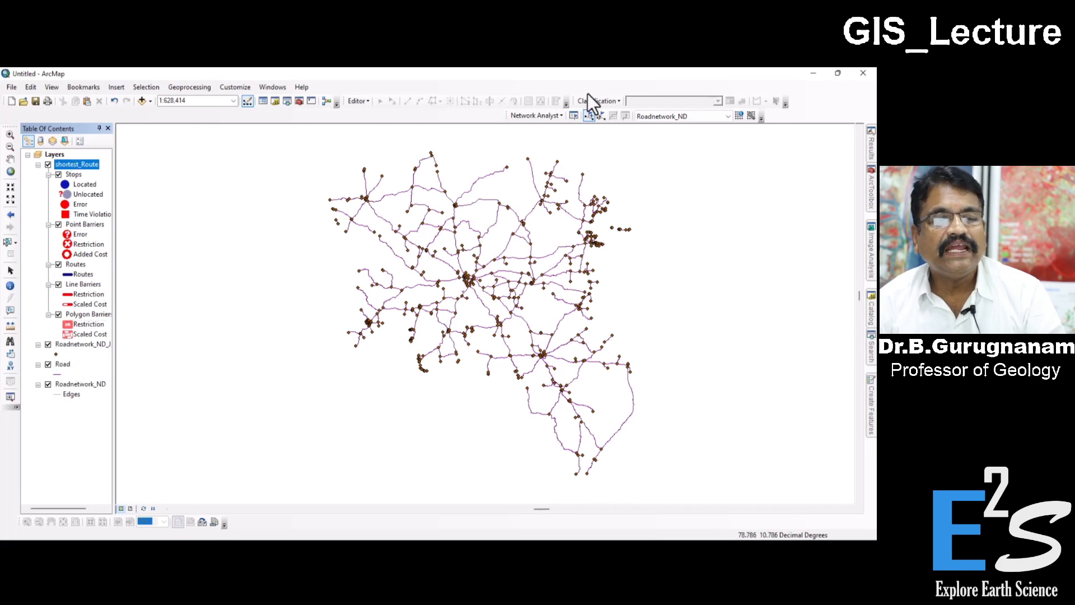
Step: Show the Network Analyst window beside the table of contents and dock the Network Analyst toolbar above the map
right_click(482, 117)
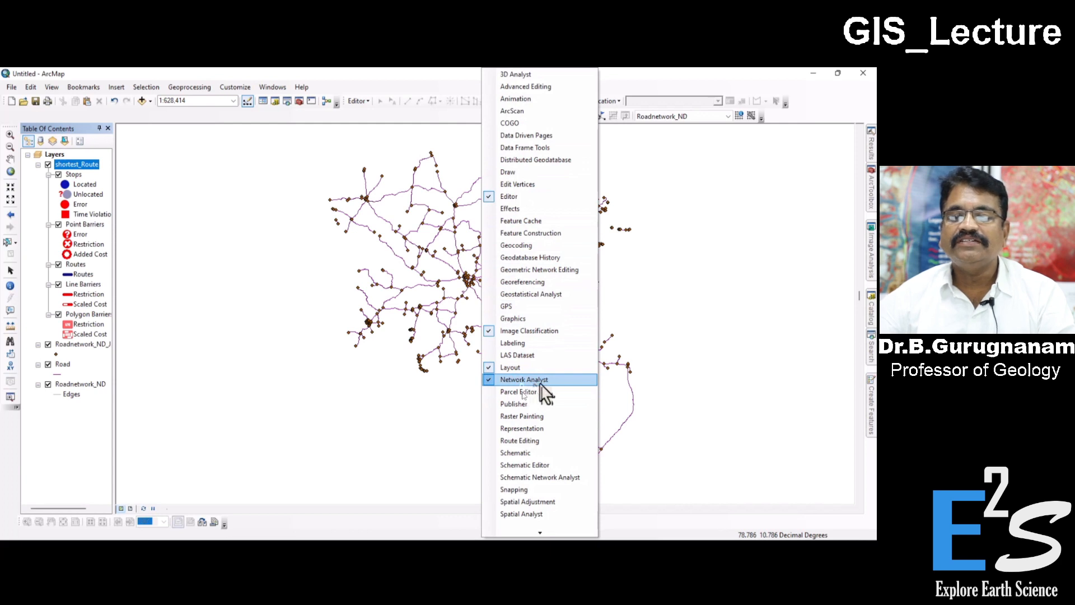
left_click(768, 118)
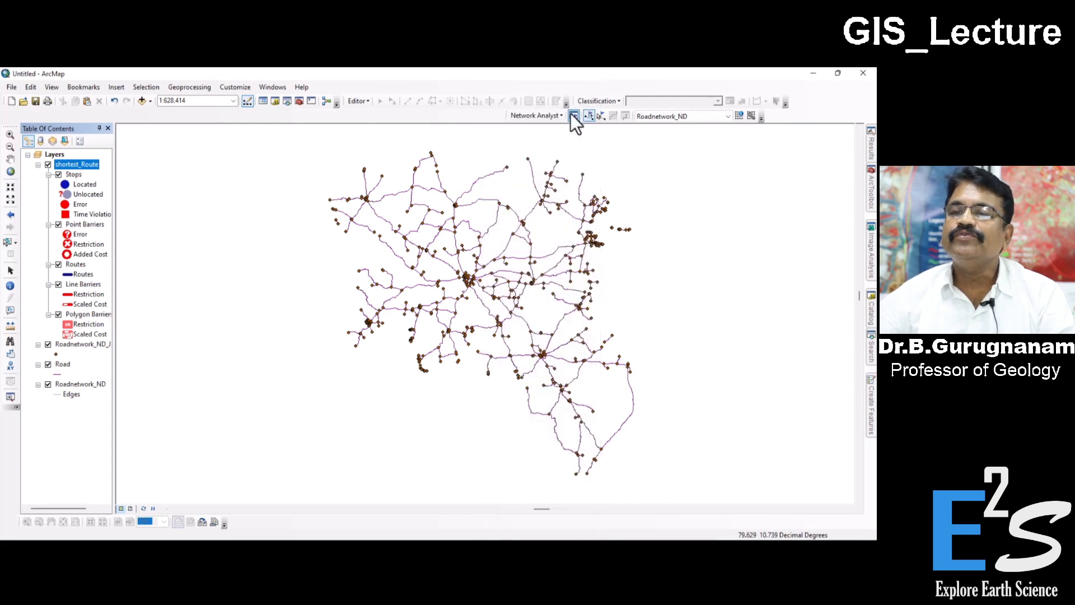
left_click_drag(505, 114, 227, 124)
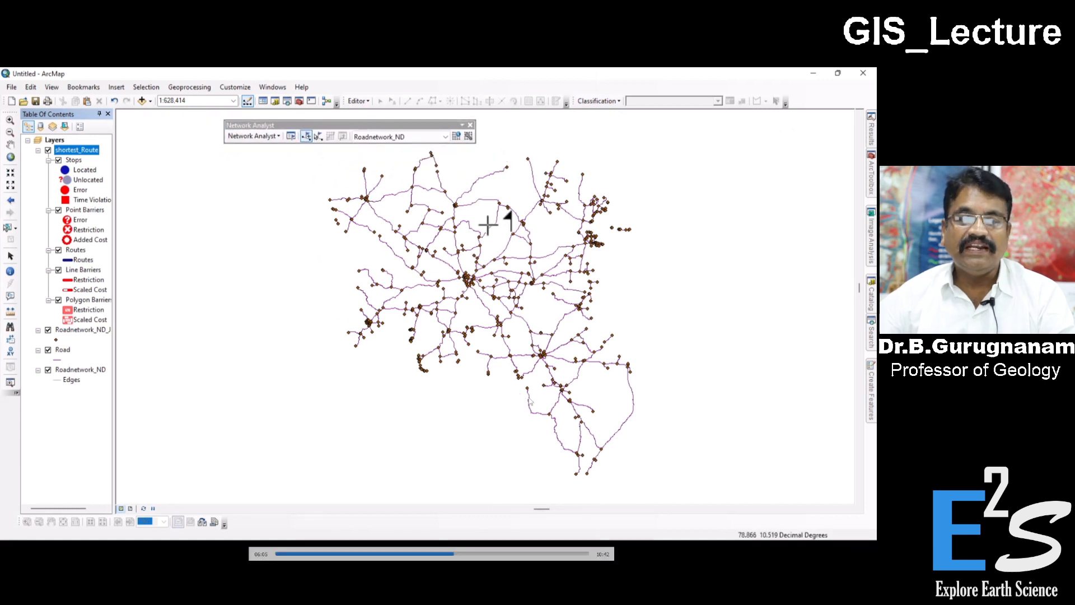
left_click(291, 135)
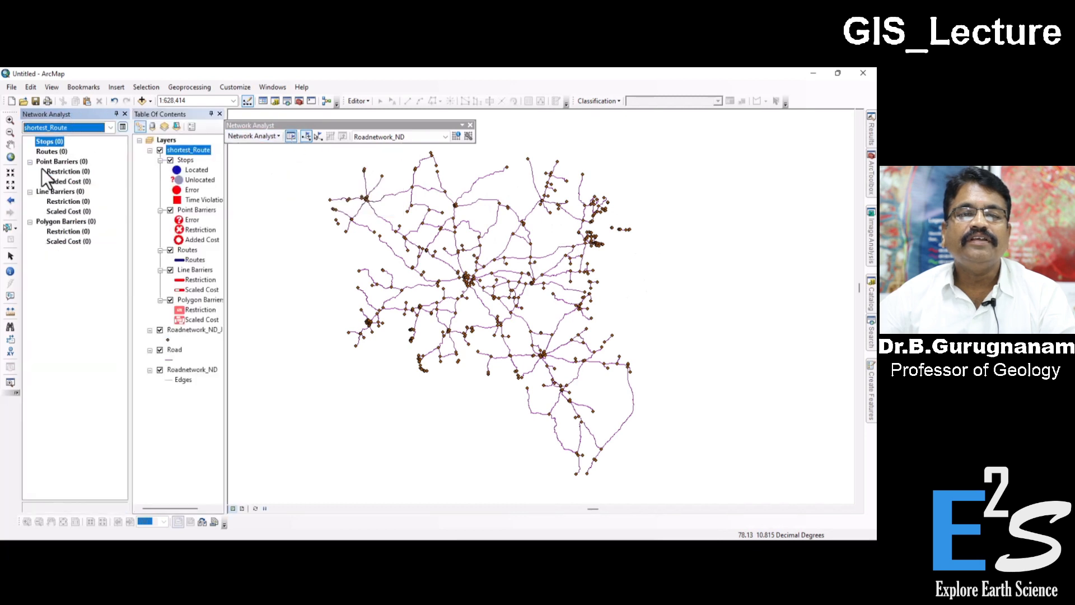
left_click_drag(358, 125, 411, 116)
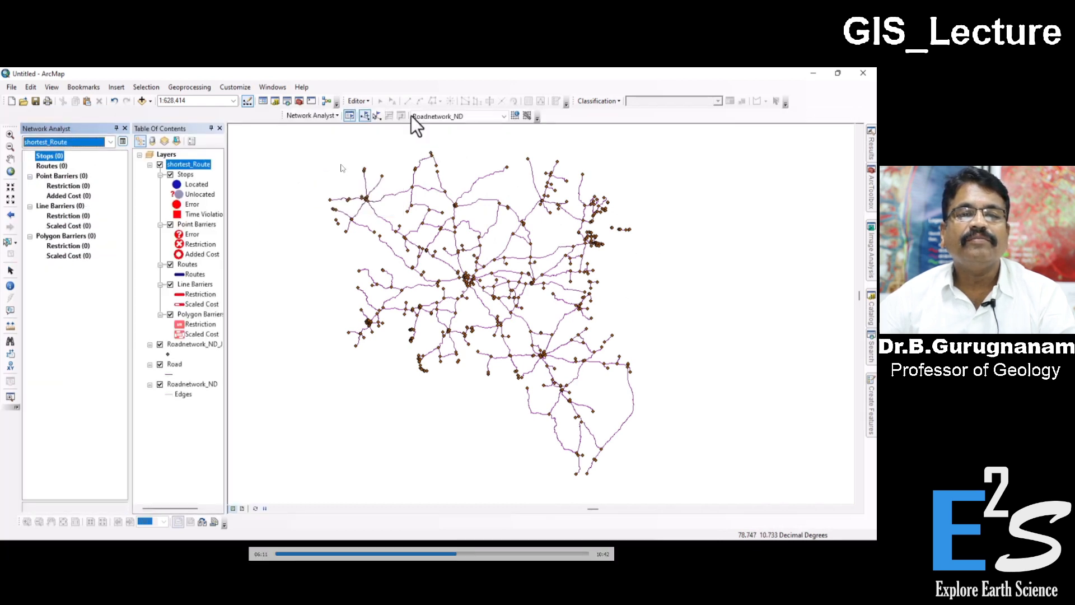
Step: Place the first stop on the road just east of the northwestern junction of the network
left_click(366, 116)
scroll(387, 180, "up", 5)
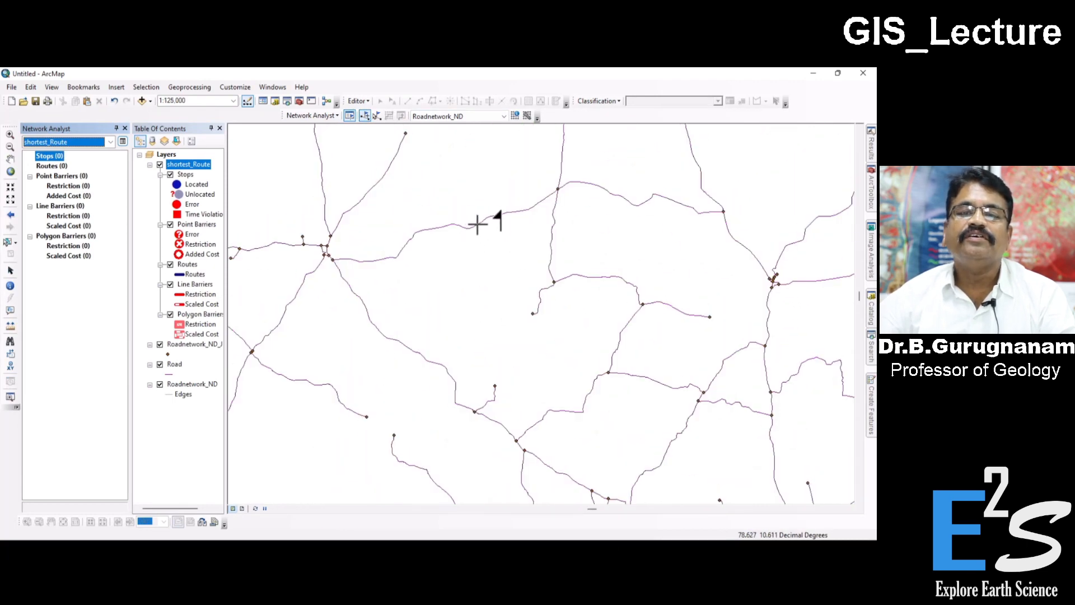
scroll(474, 226, "up", 1)
scroll(473, 227, "up", 1)
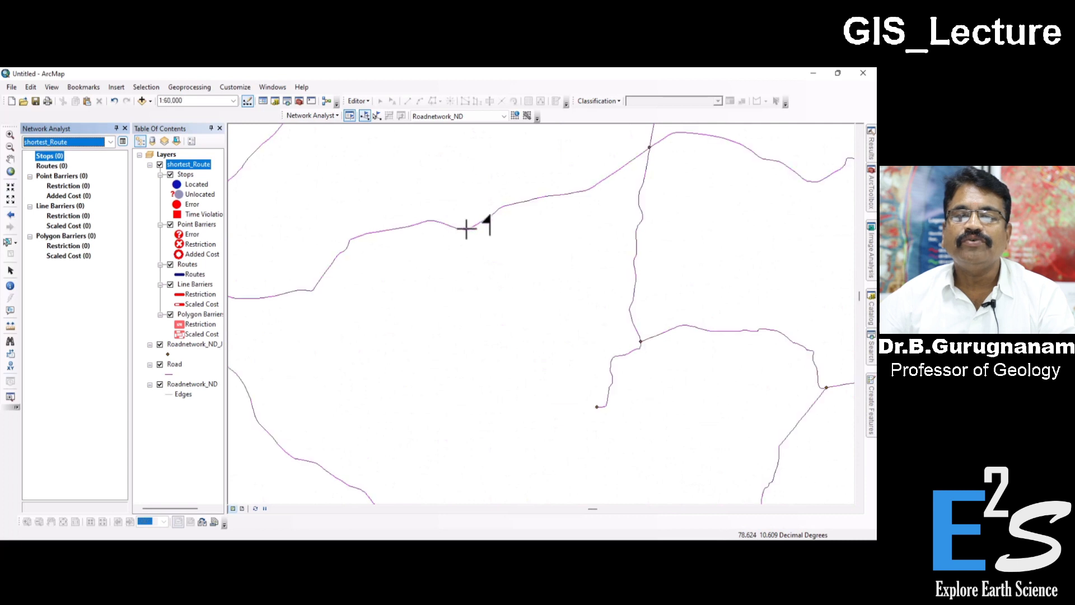
left_click(466, 228)
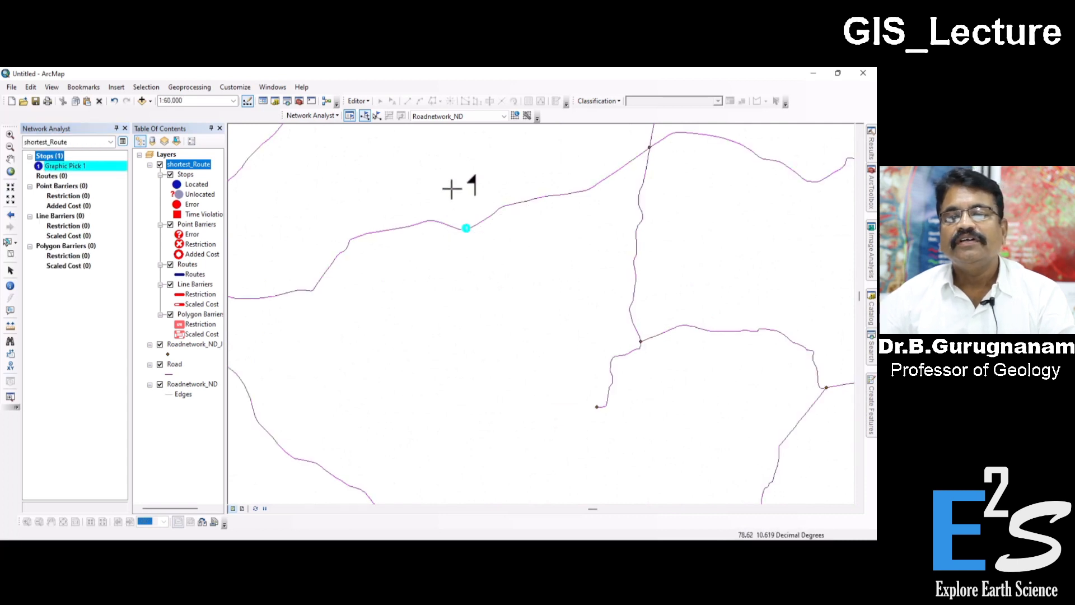
Step: Place a second stop on the road southeast of the central hub and solve the shortest route
scroll(439, 249, "down", 4)
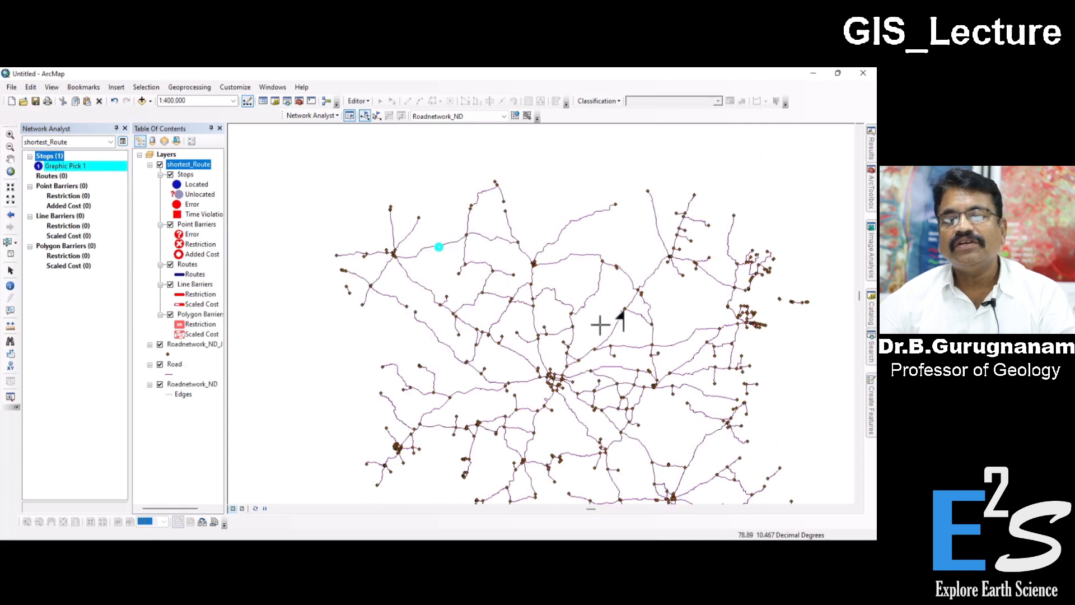
scroll(641, 426, "up", 4)
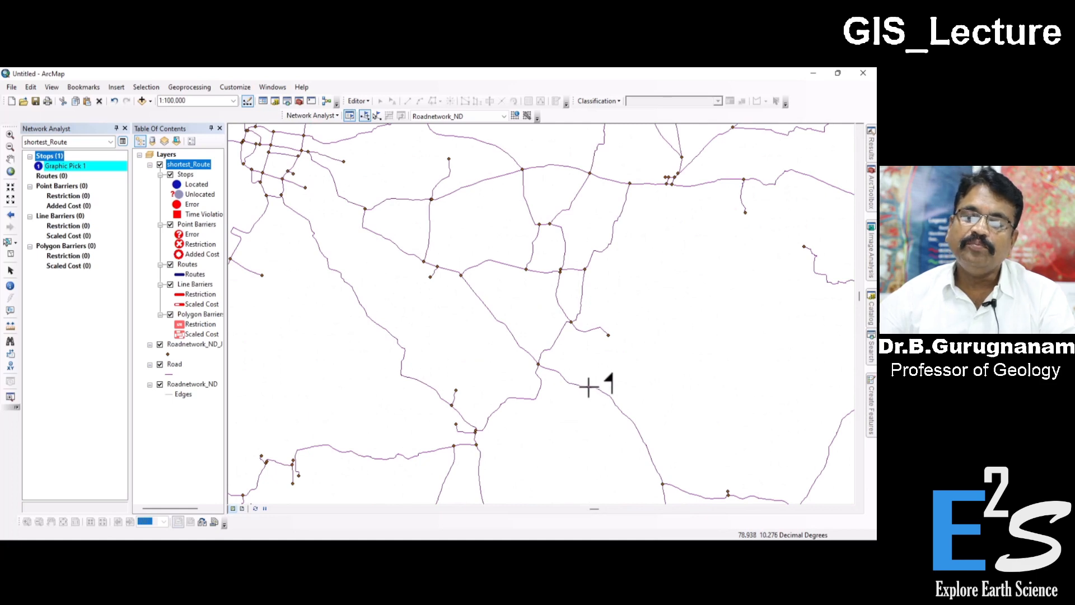
left_click(586, 388)
left_click(10, 171)
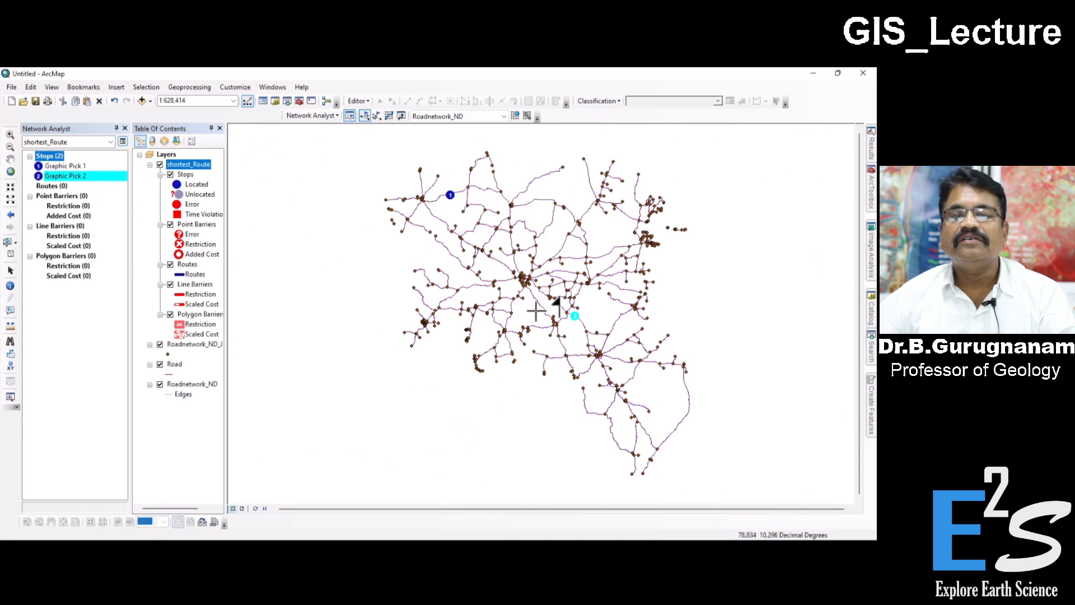
left_click(388, 117)
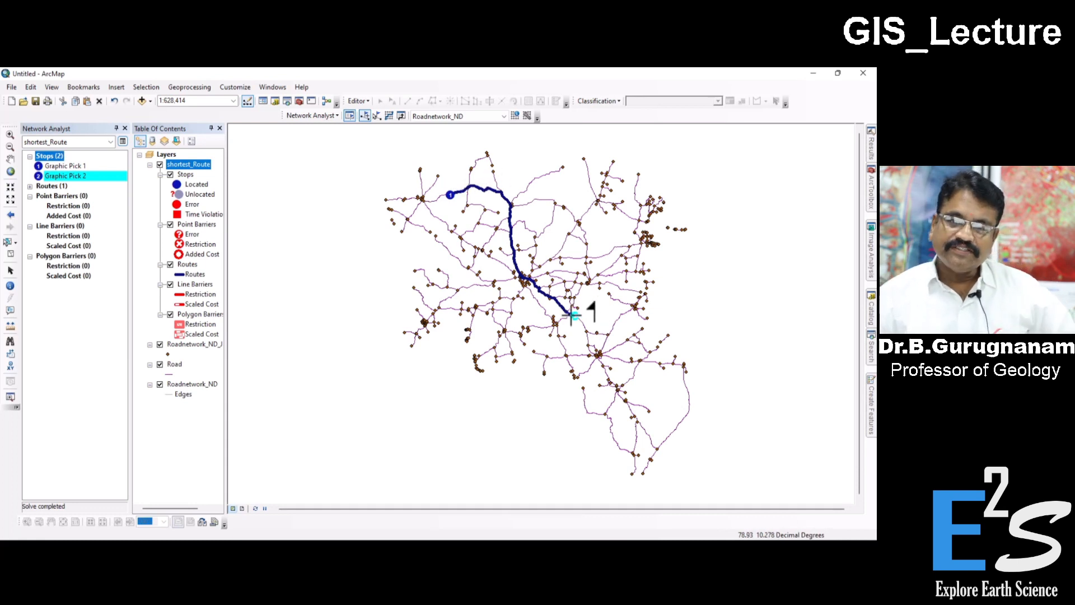
Step: Replace the second stop with one on the short branch road in the south and solve the route again
right_click(79, 175)
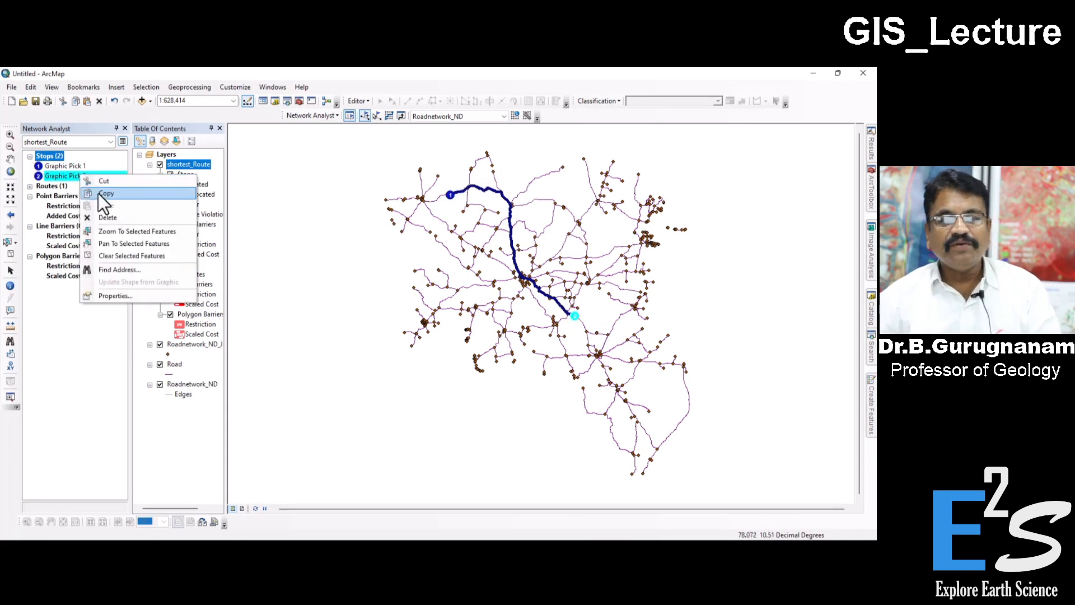
left_click(99, 217)
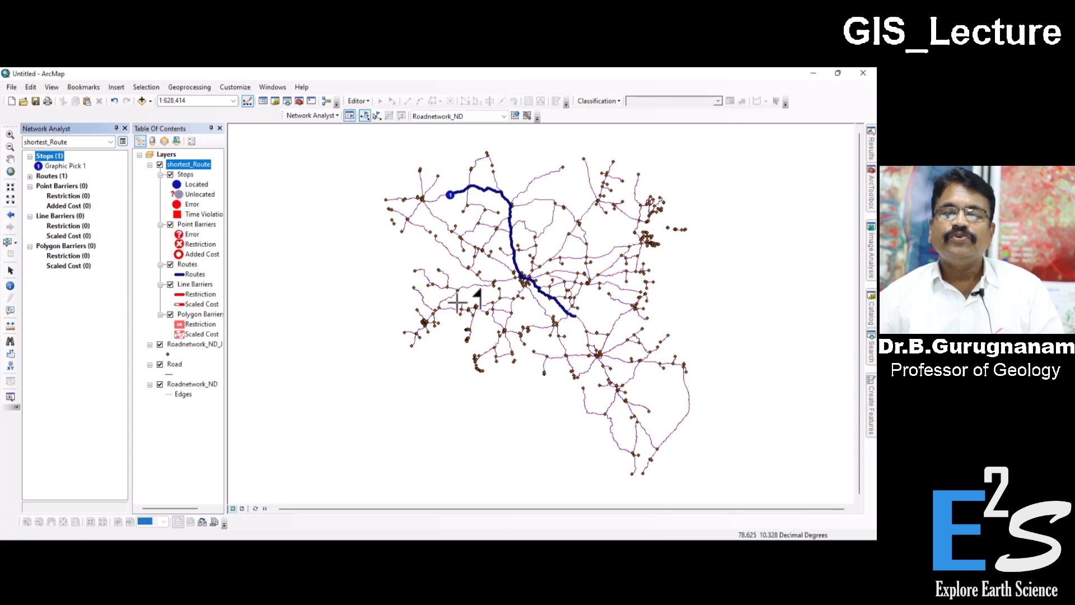
scroll(763, 427, "down", 2)
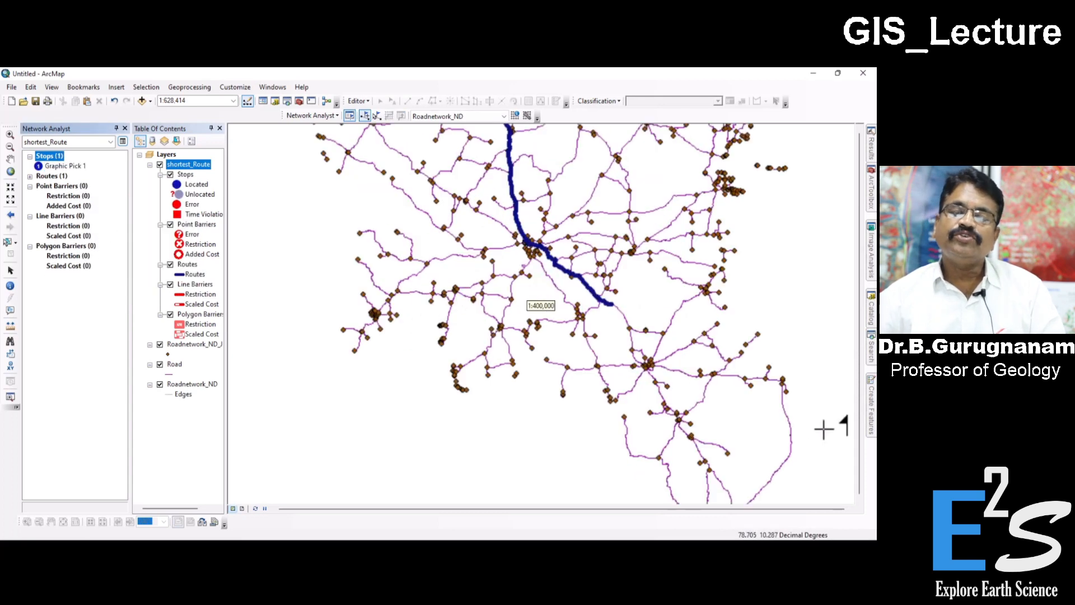
left_click(634, 433)
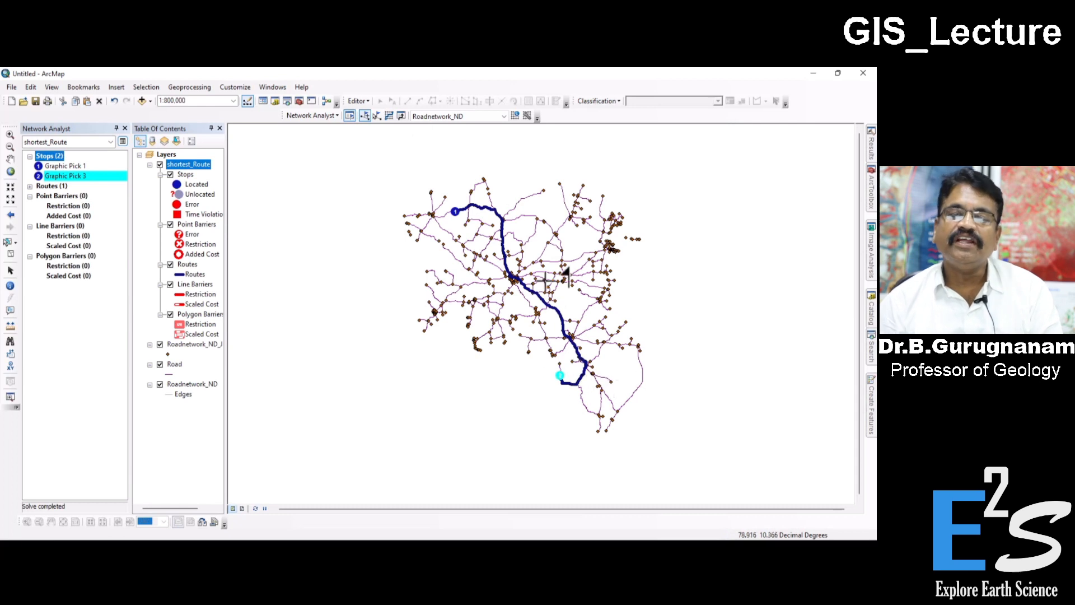
Step: Replace the southern stop with one on the northern branch road near the northeastern cluster and solve the route
right_click(76, 173)
left_click(100, 217)
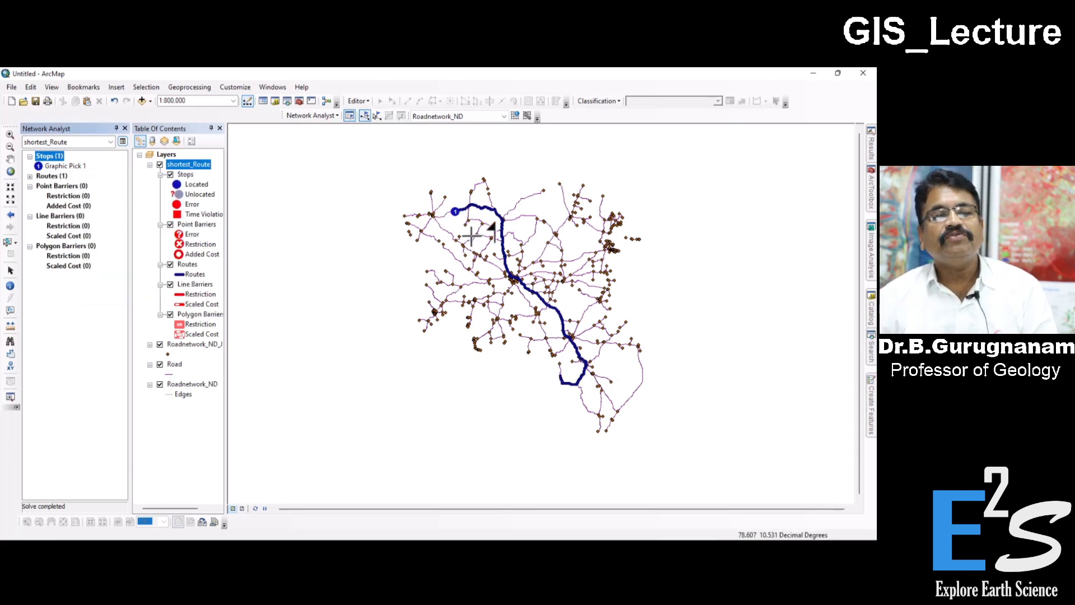
left_click(567, 202)
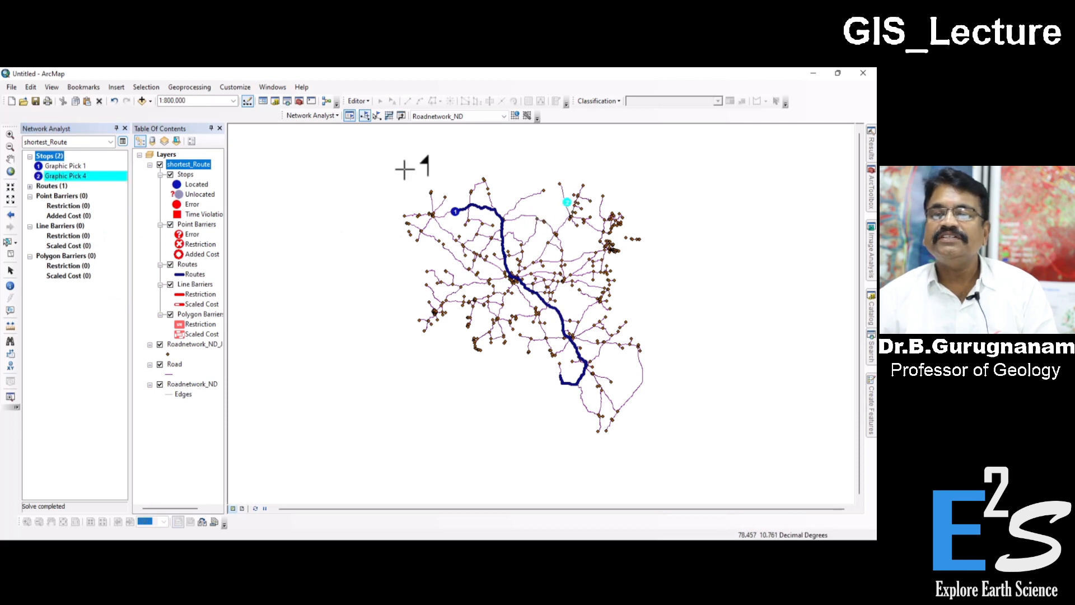
left_click(390, 118)
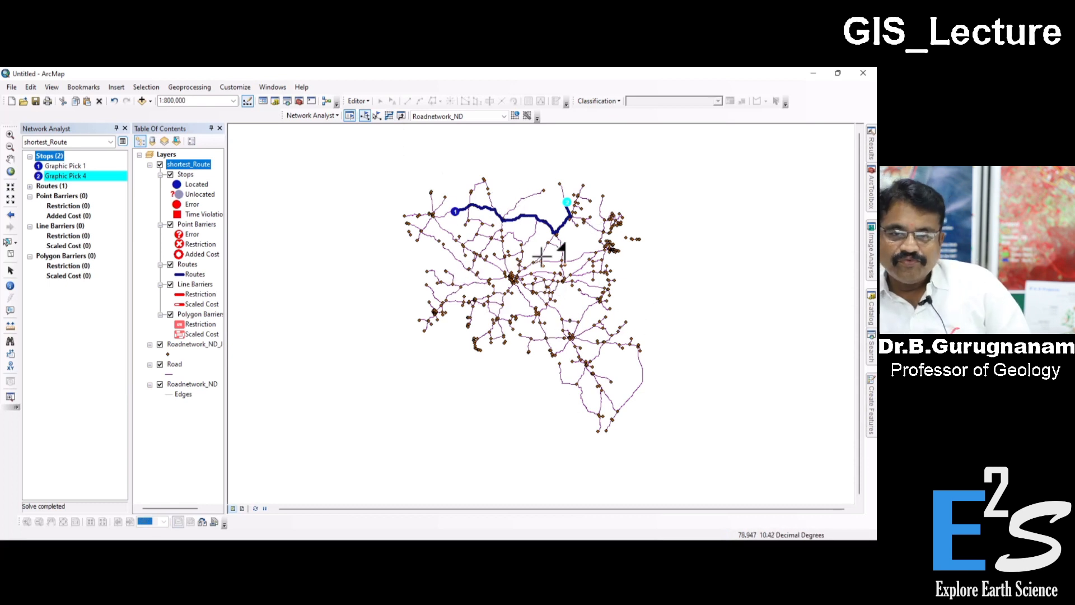
Step: Replace the northern stop with one on the western road, west of the central hub, and solve the route
right_click(94, 176)
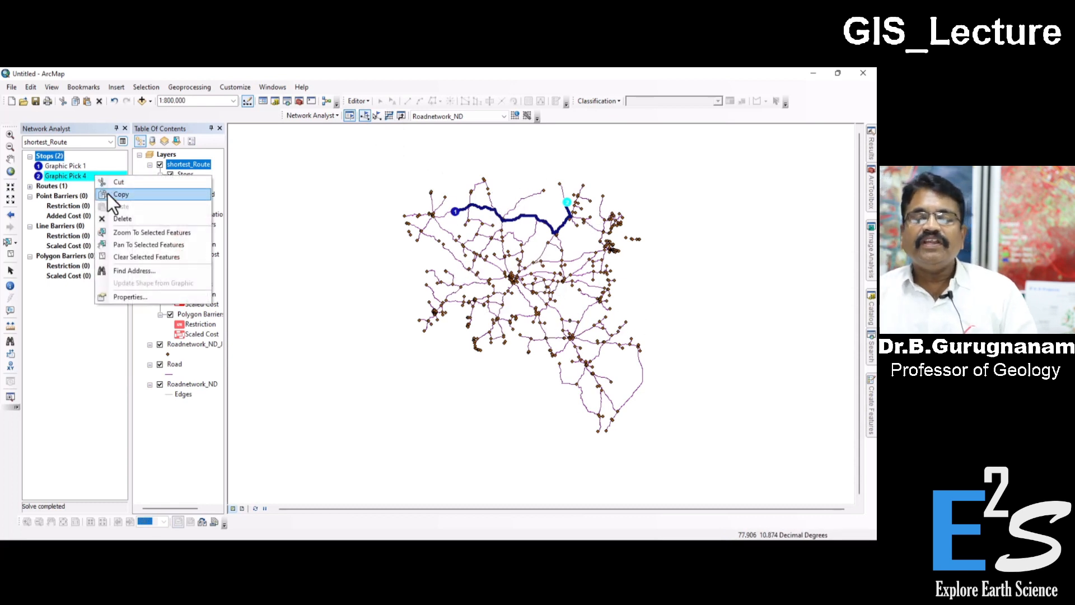
left_click(117, 219)
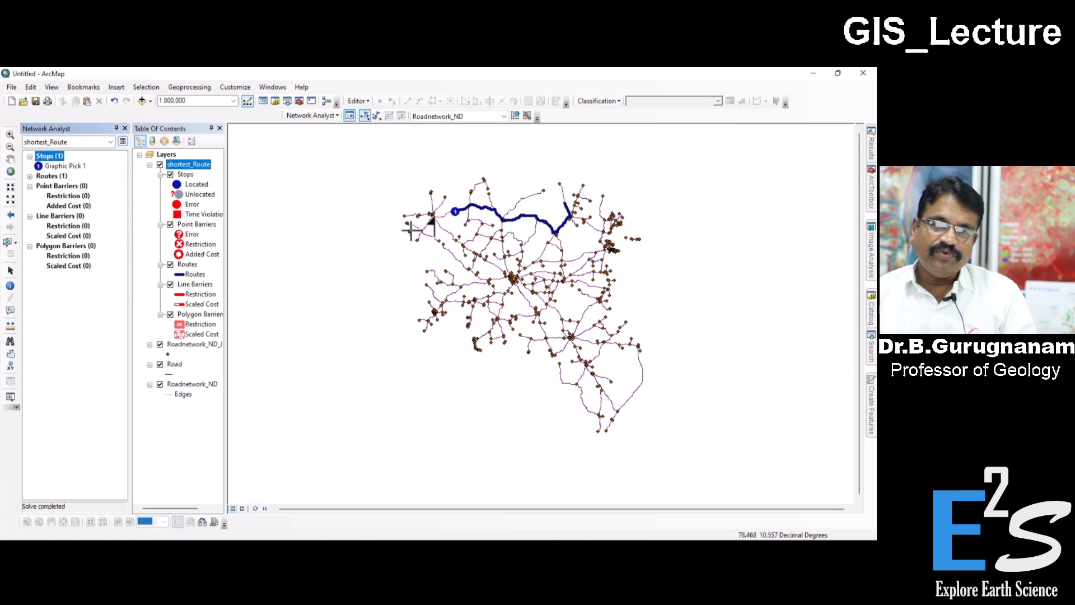
left_click(452, 293)
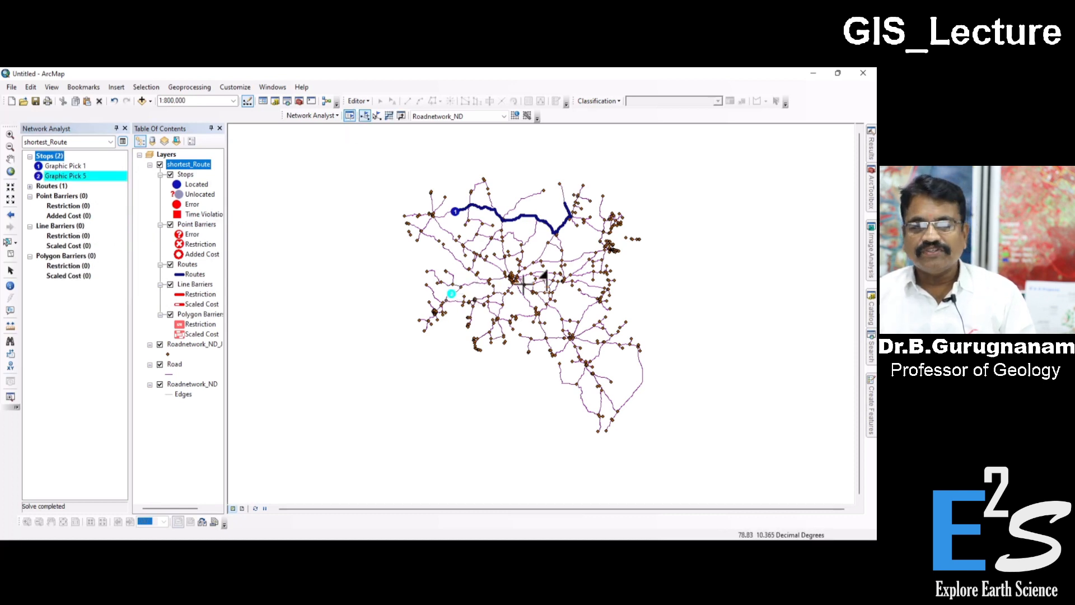
left_click(389, 115)
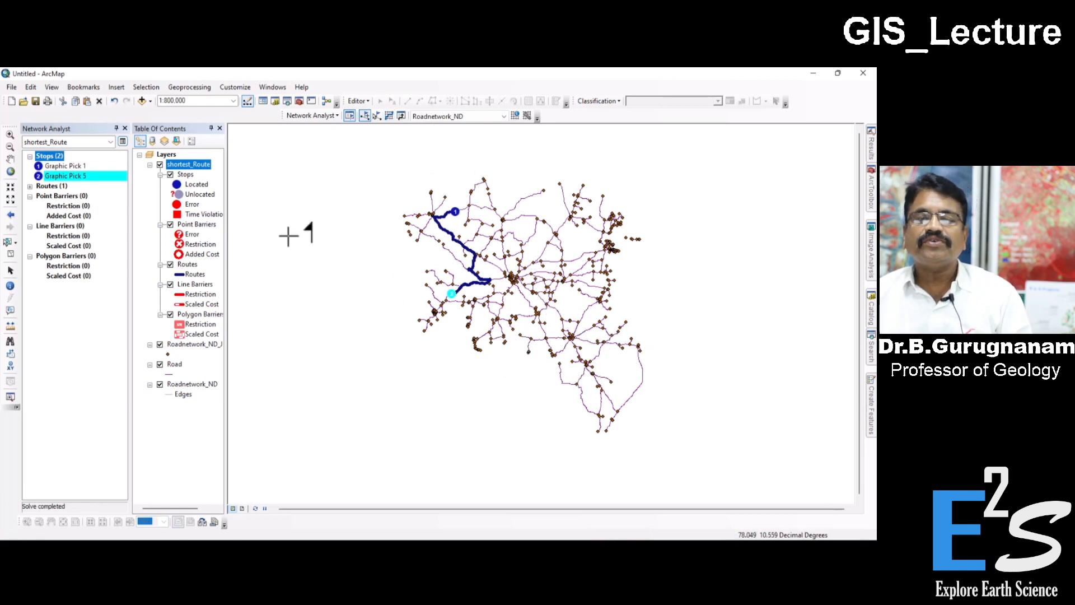
Step: Delete both remaining stops from the shortest_Route layer and hide its Routes sublayer
right_click(62, 176)
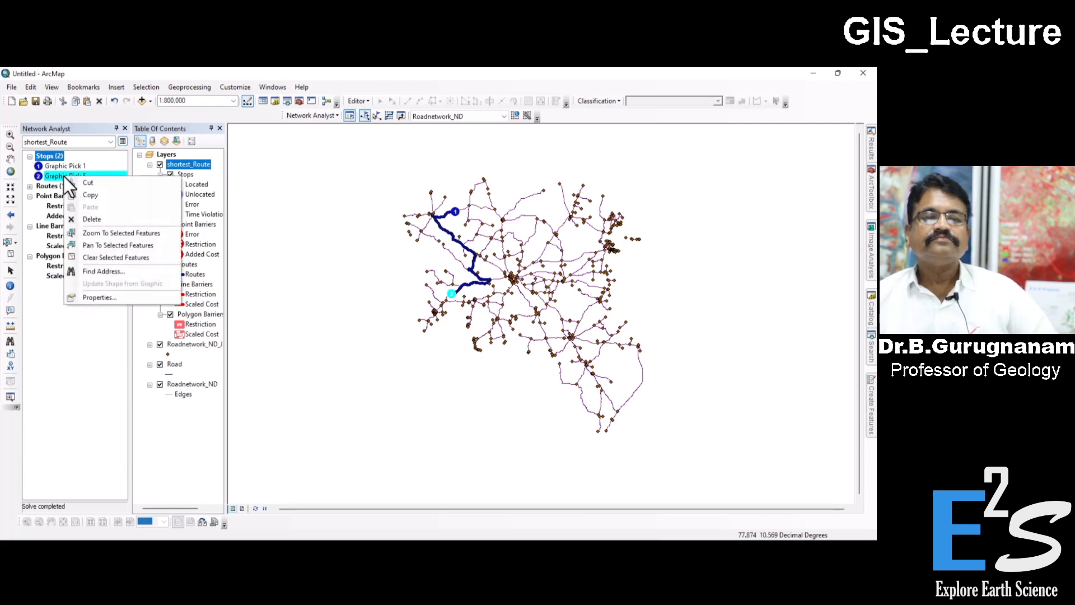
left_click(90, 221)
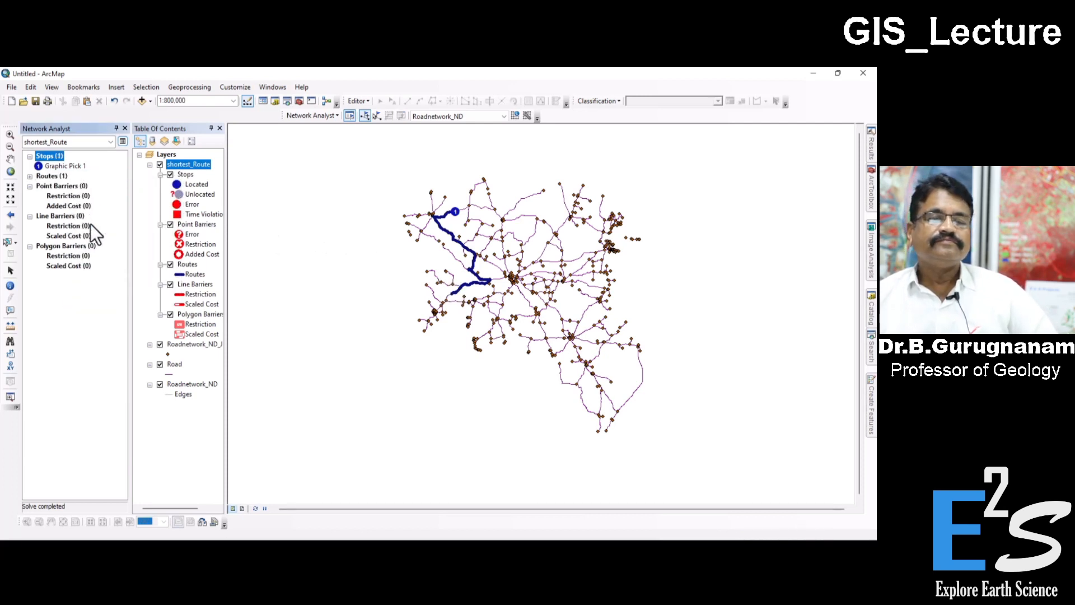
right_click(69, 169)
left_click(93, 186)
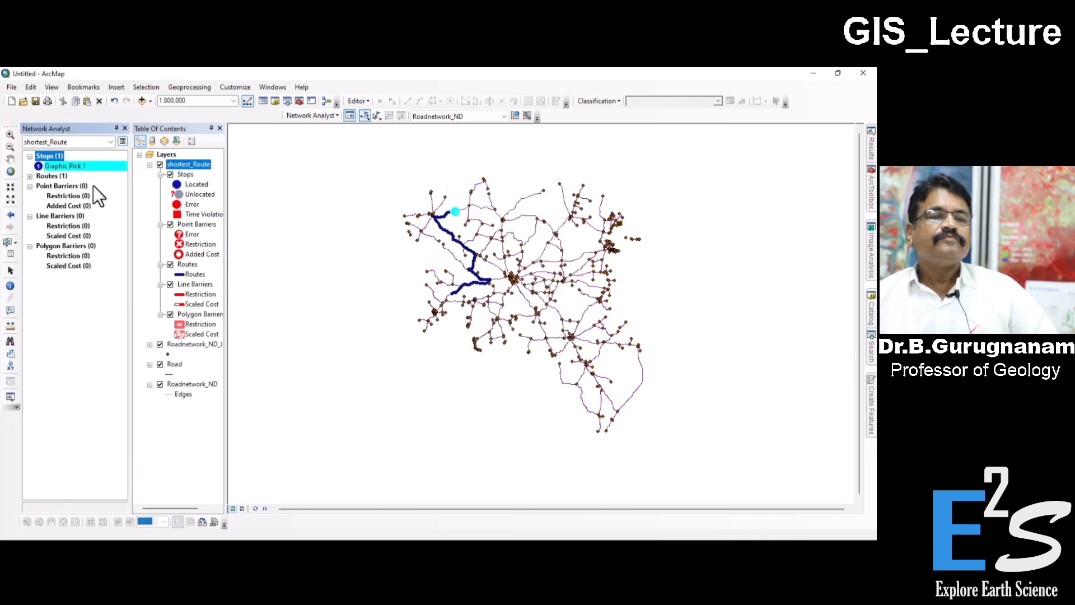
left_click(171, 264)
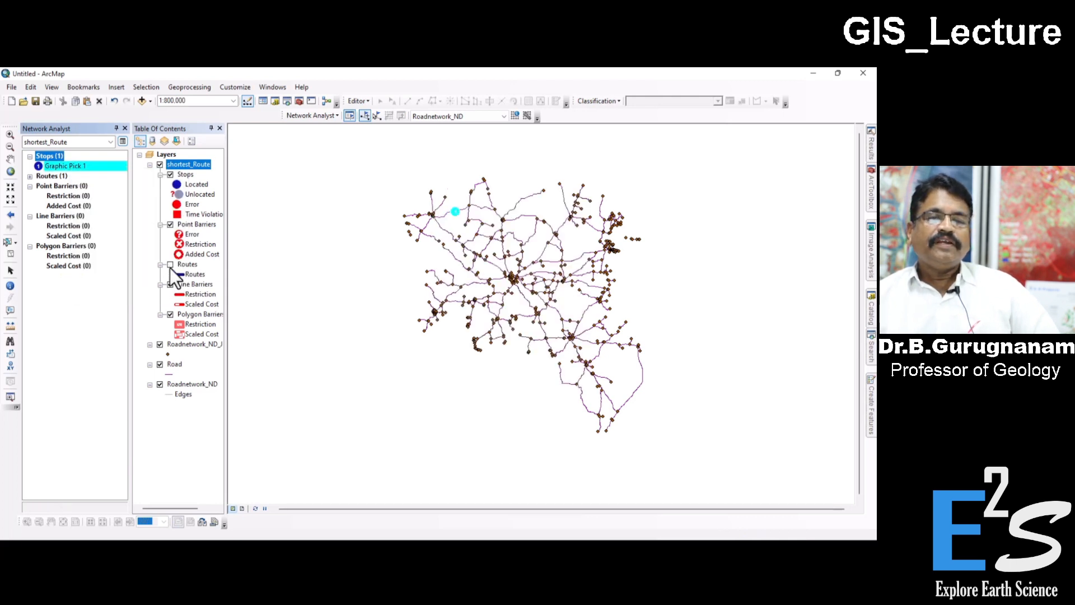
left_click(188, 274)
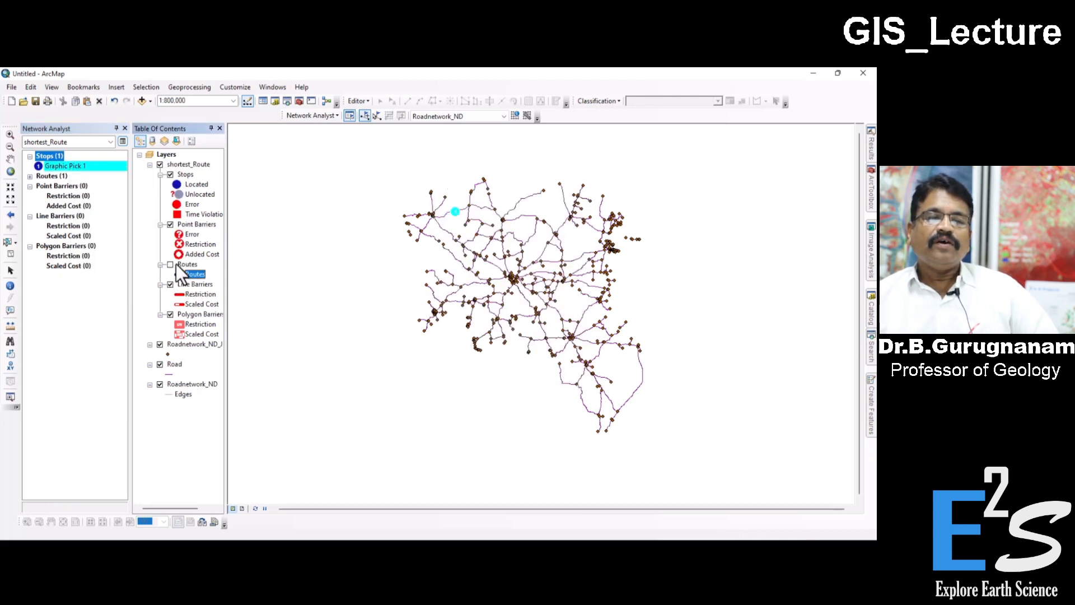
right_click(76, 166)
left_click(102, 206)
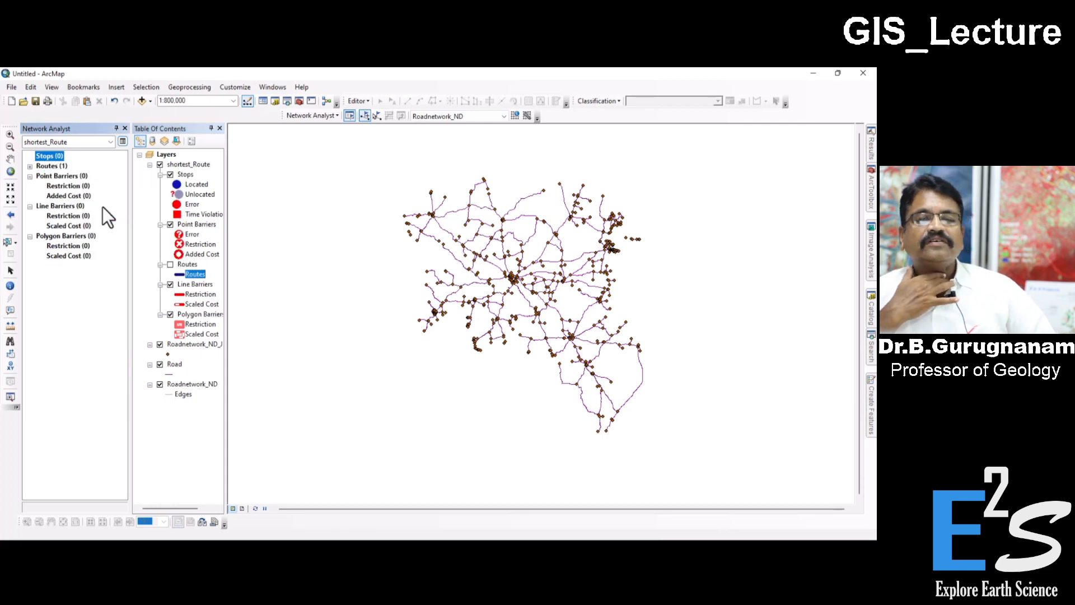
Step: Start the Make Service Area Layer tool and set Roadnetwork_ND as its input analysis network
scroll(543, 294, "up", 3)
scroll(535, 305, "down", 3)
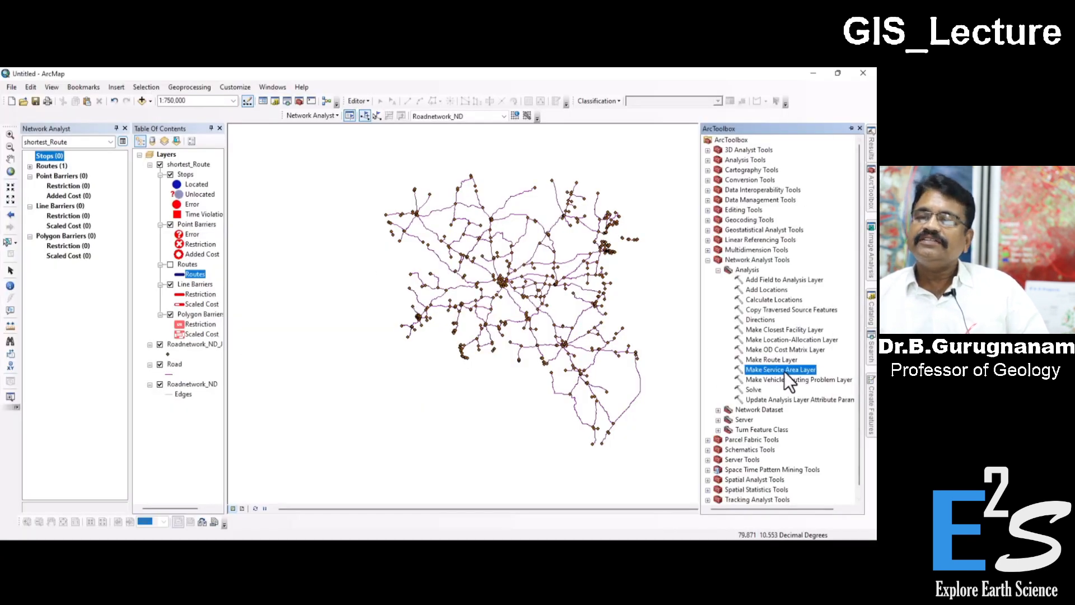
double_click(795, 371)
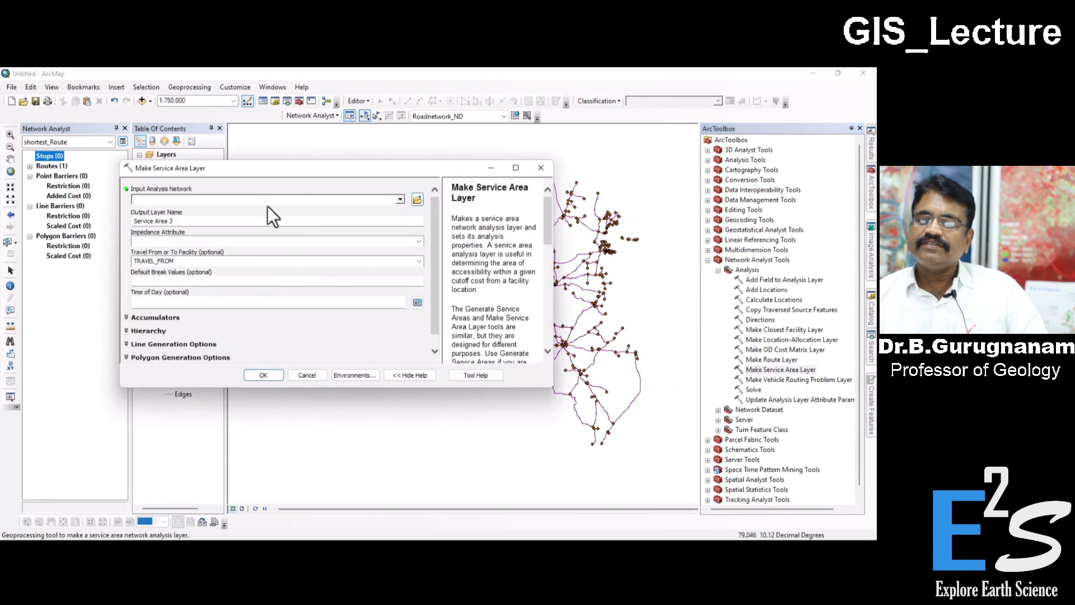
left_click_drag(280, 169, 405, 158)
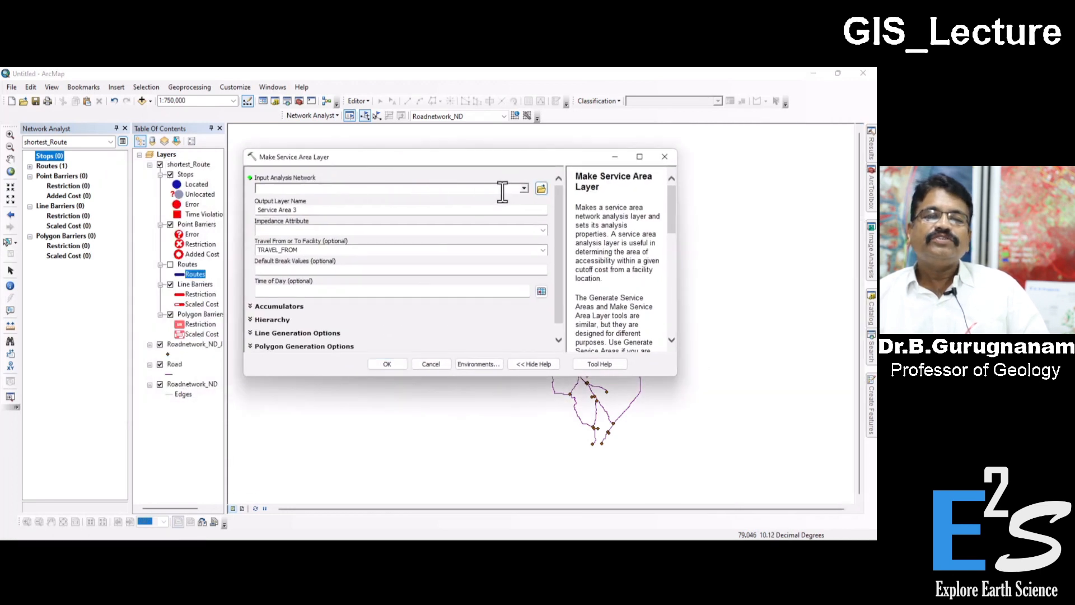
left_click(524, 188)
left_click(300, 199)
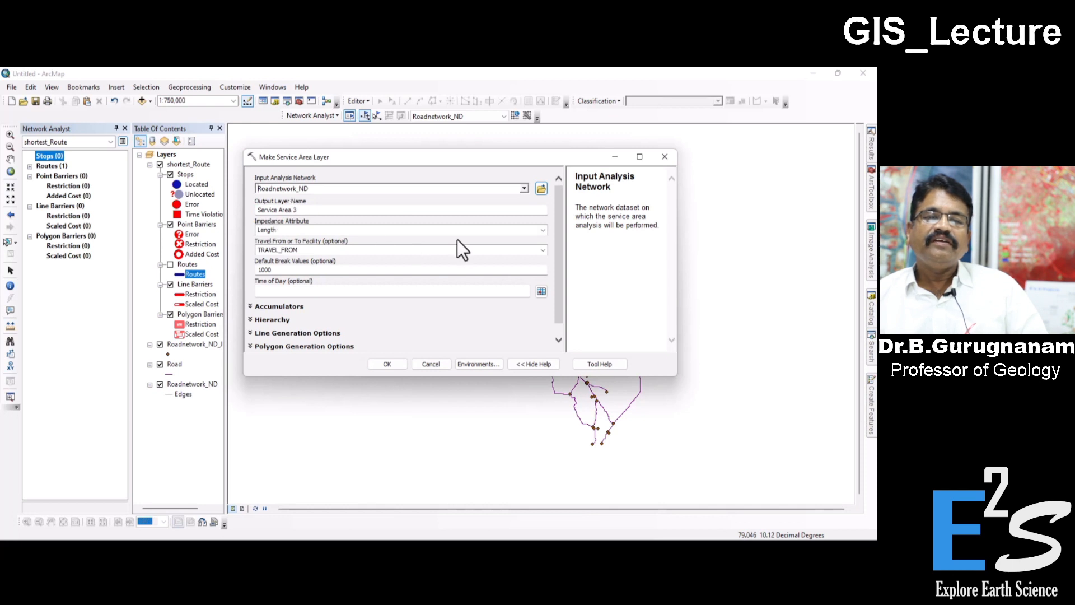
Step: Enable Length as an accumulator attribute and create the service area layer, leaving the restrictions at their defaults
left_click_drag(557, 230, 559, 251)
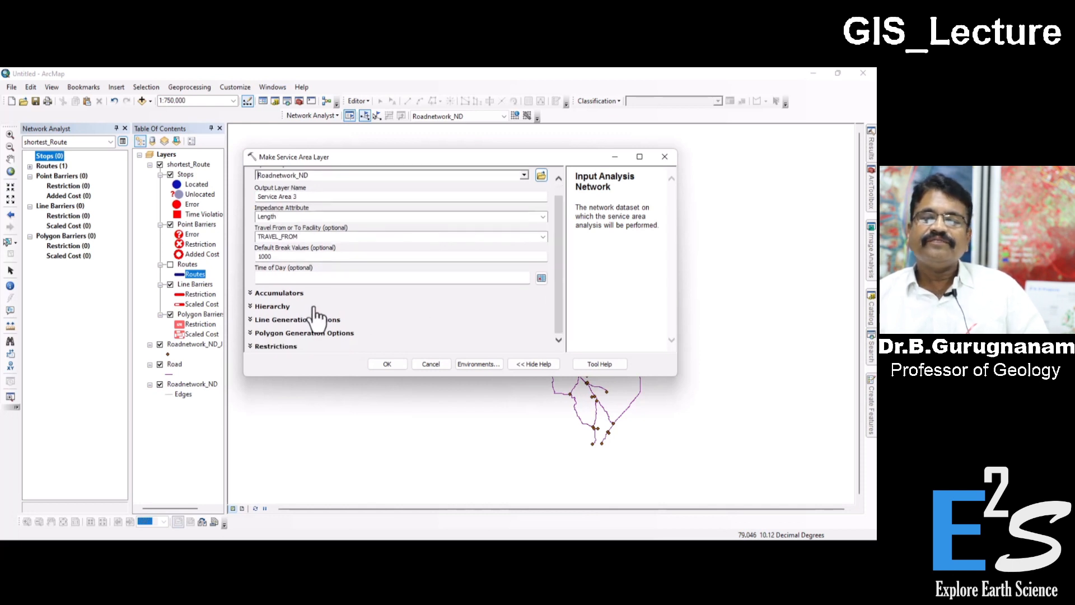
left_click(269, 294)
left_click(262, 313)
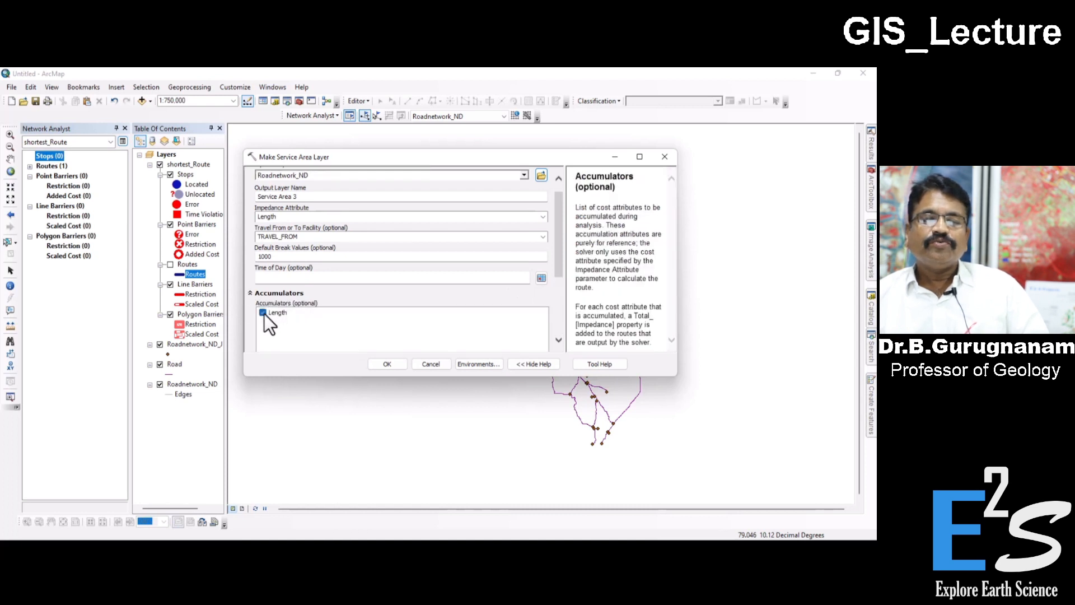
left_click_drag(558, 269, 546, 328)
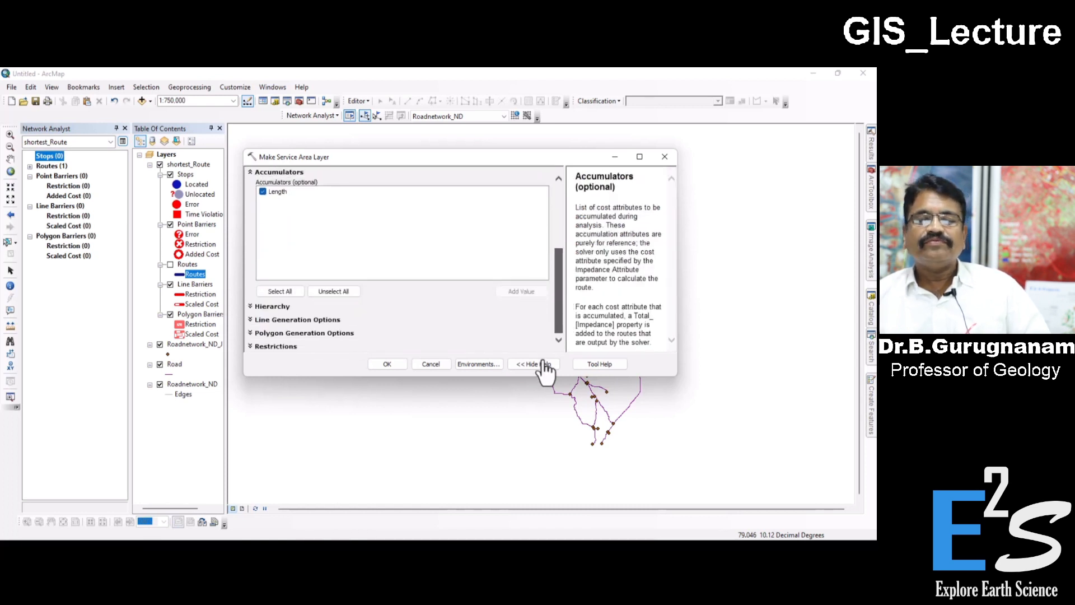
left_click(252, 348)
left_click_drag(563, 280, 561, 326)
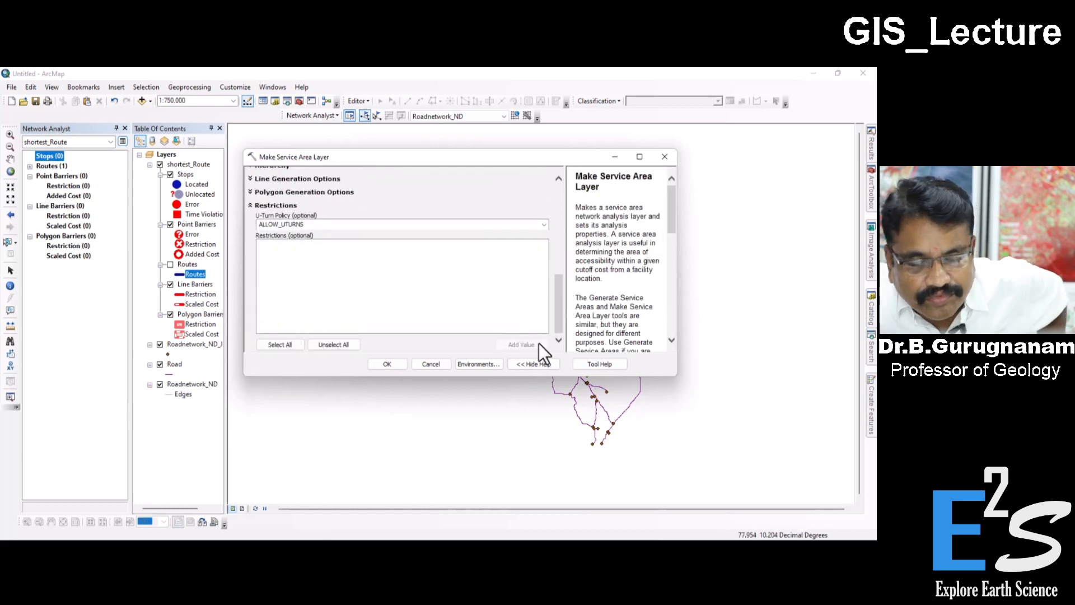
left_click(387, 364)
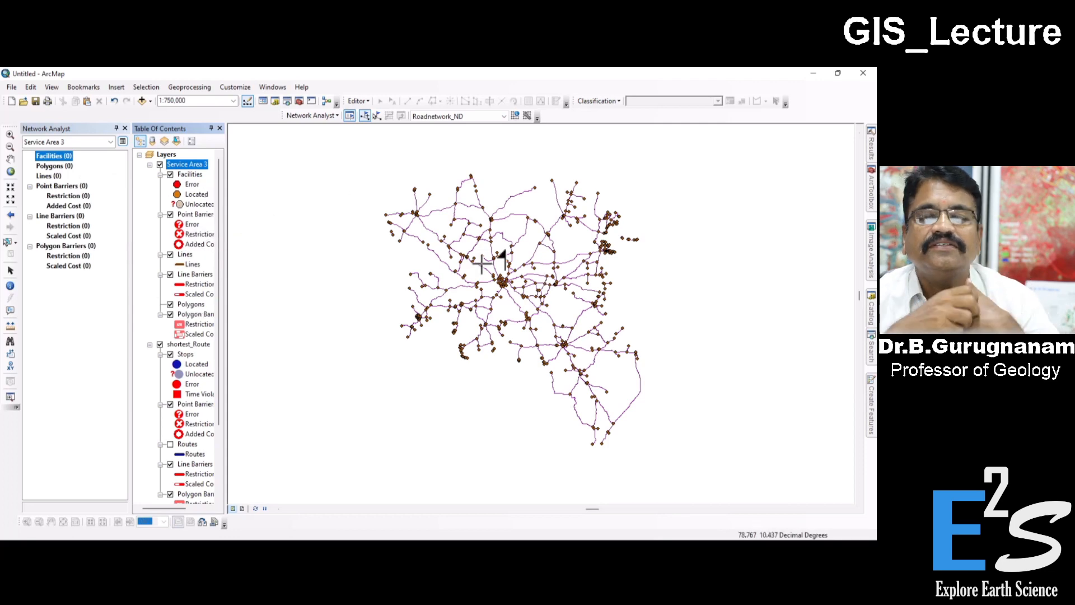
Step: Place a facility on the short north-south road inside the central hub and solve the service area
scroll(446, 246, "up", 5)
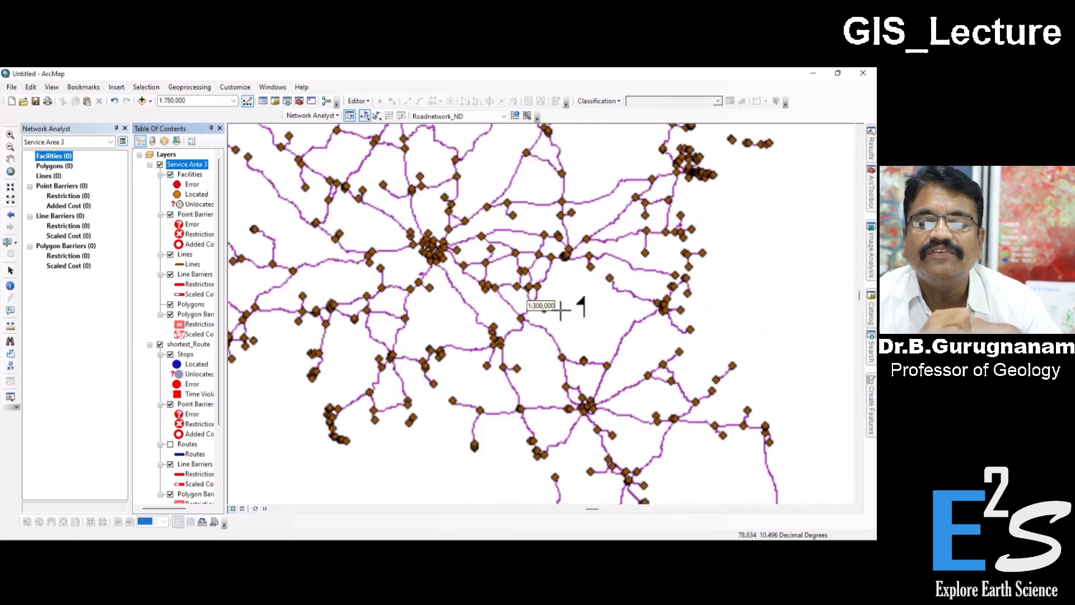
scroll(476, 277, "up", 1)
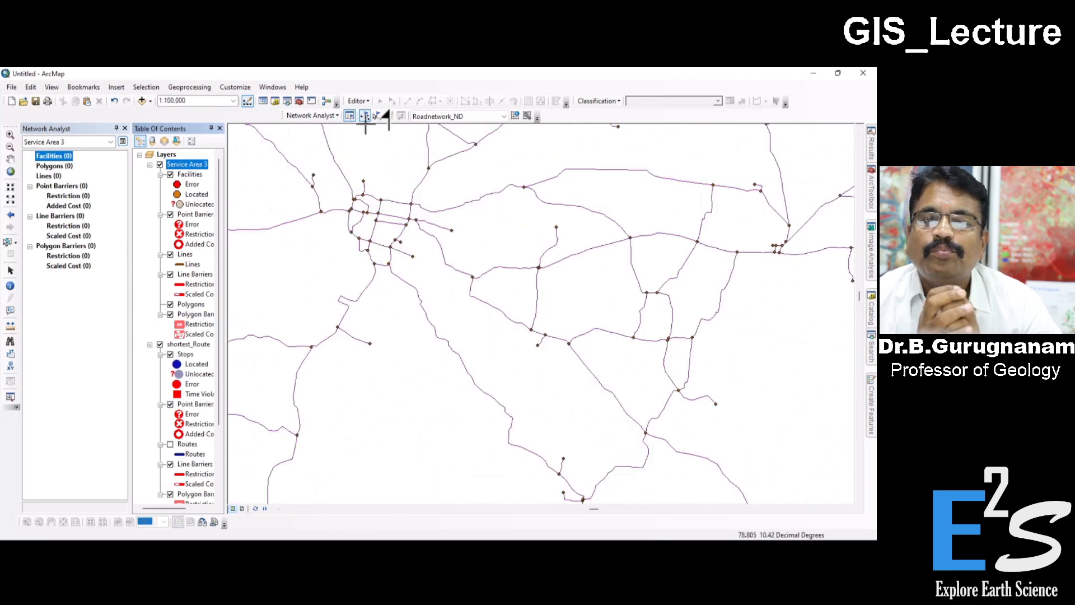
left_click(376, 117)
left_click_drag(483, 269, 614, 269)
scroll(529, 277, "down", 1)
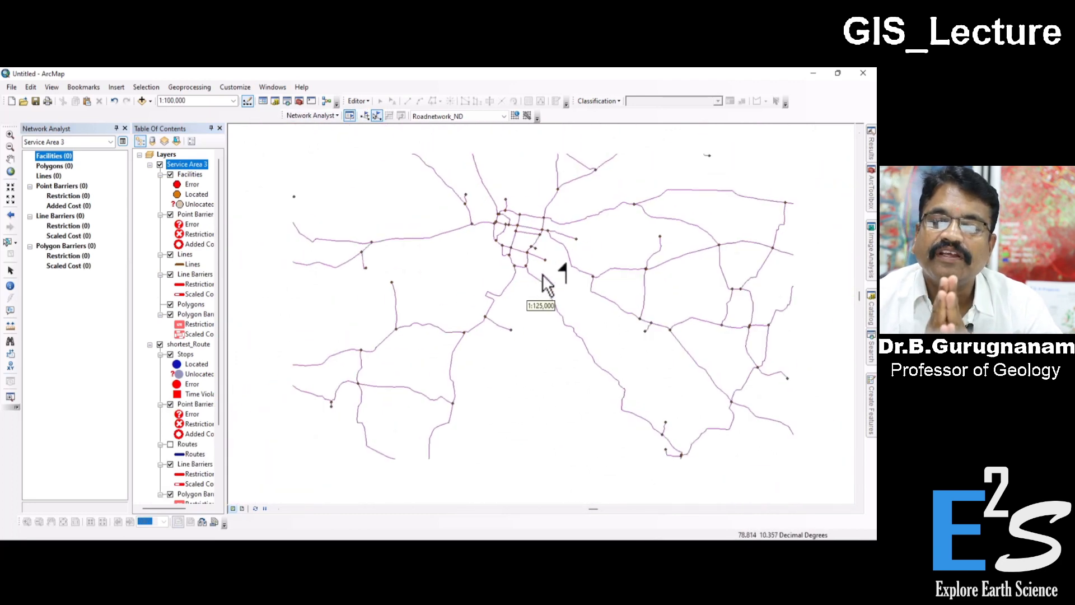
scroll(512, 235, "up", 6)
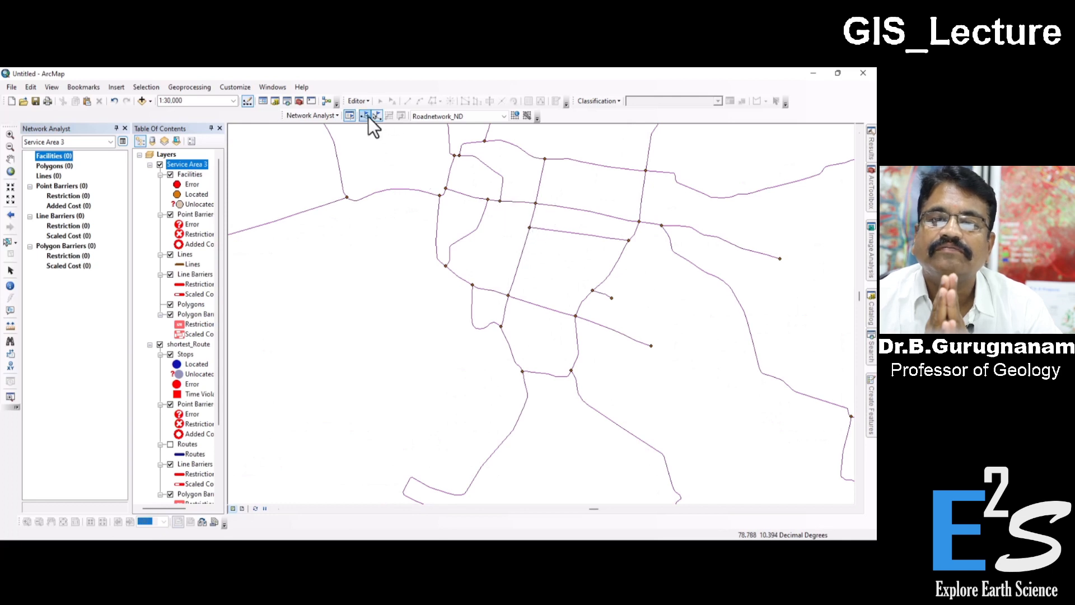
left_click(535, 215)
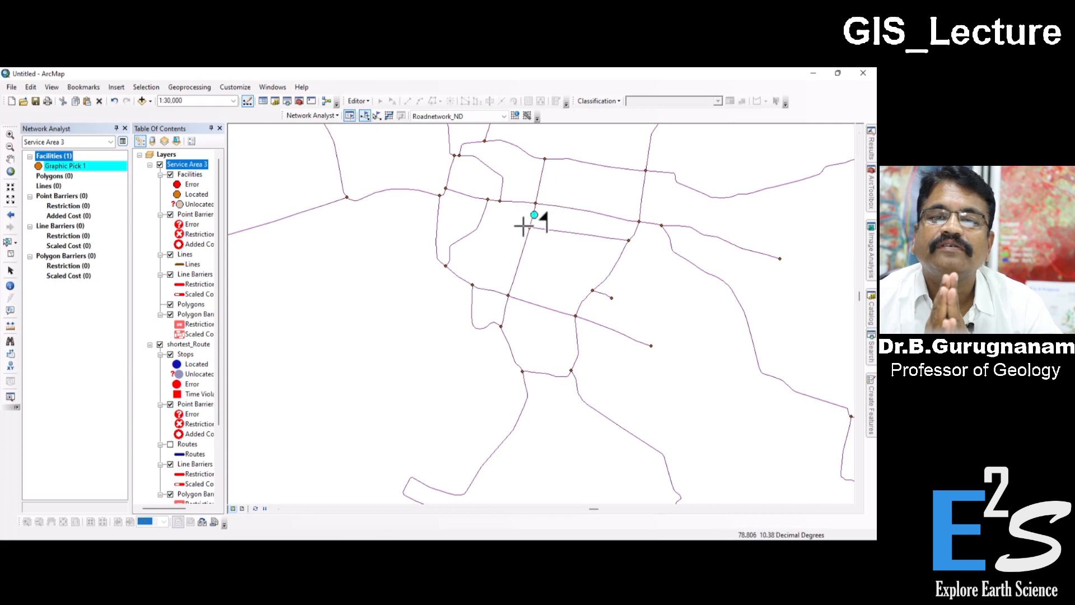
left_click(386, 117)
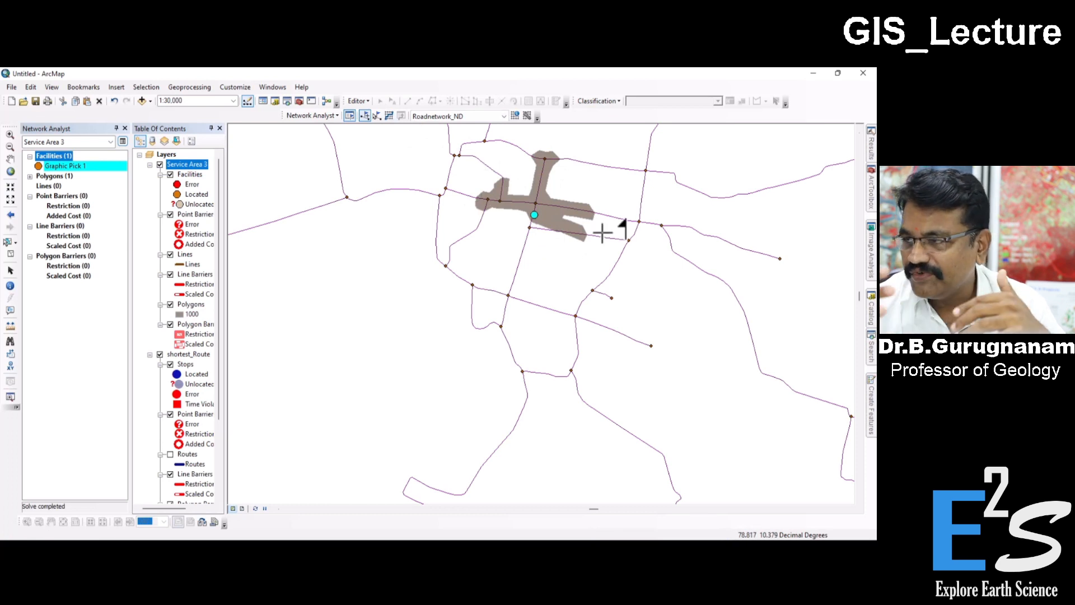
scroll(633, 257, "up", 2)
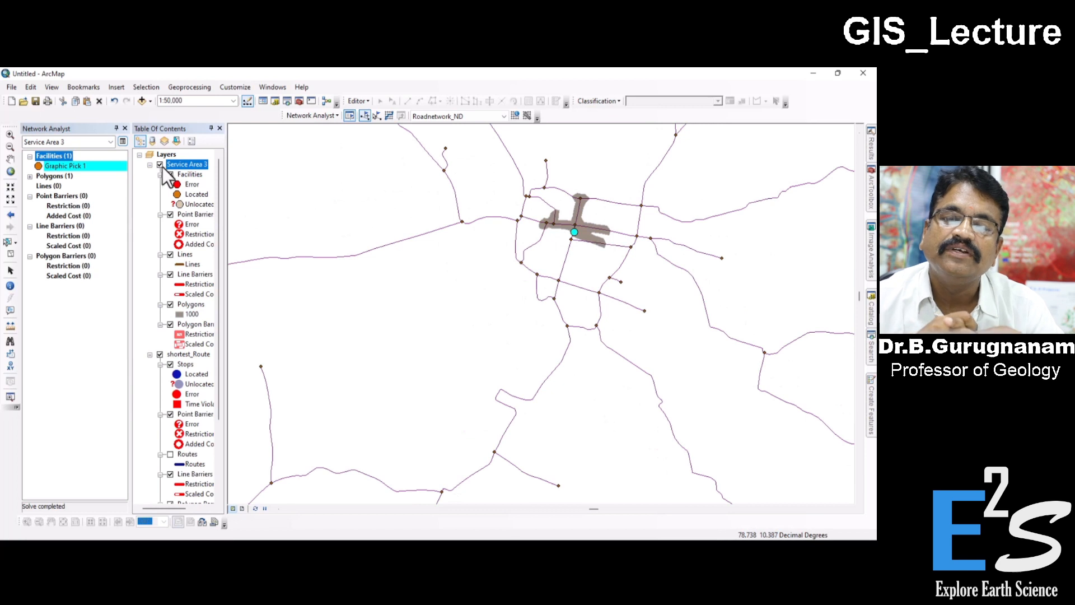
Step: Set the Service Area 3 layer's default breaks to 2000 and solve the service area again
right_click(190, 162)
left_click(213, 323)
left_click_drag(350, 153, 197, 177)
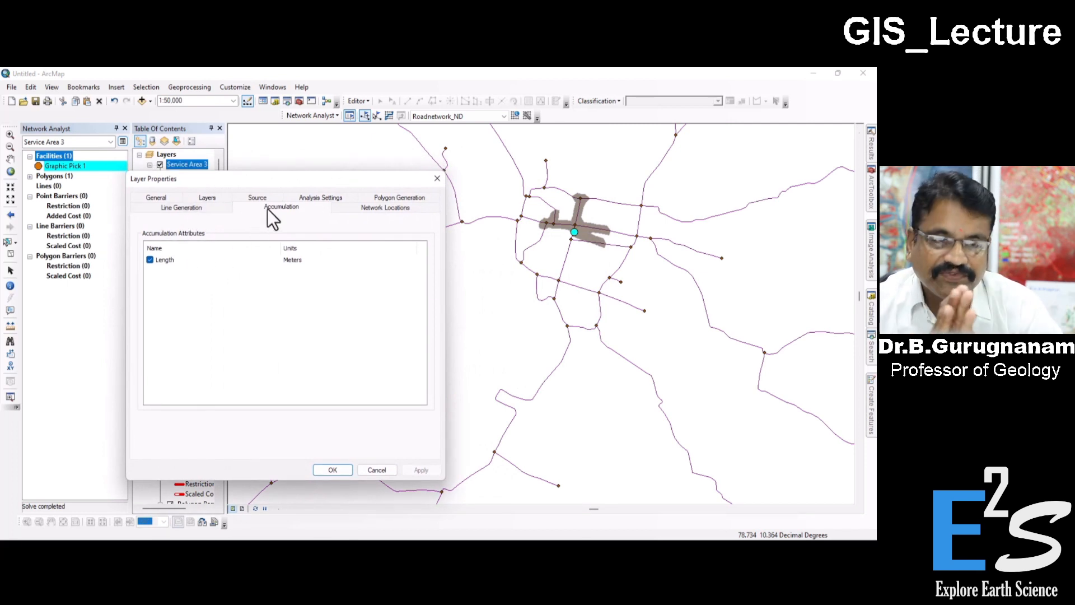
left_click(203, 207)
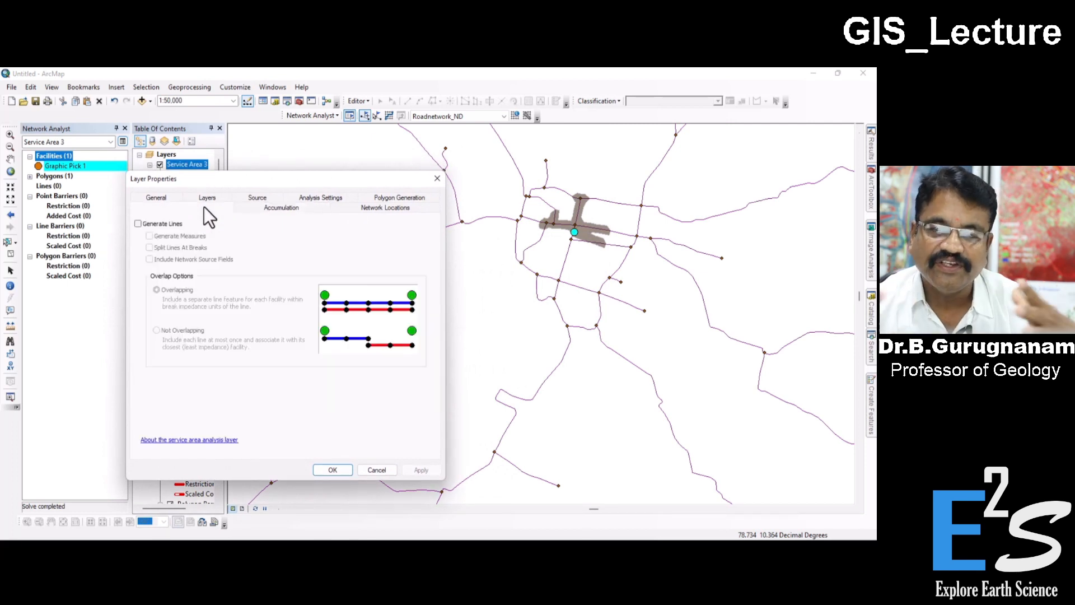
left_click(390, 211)
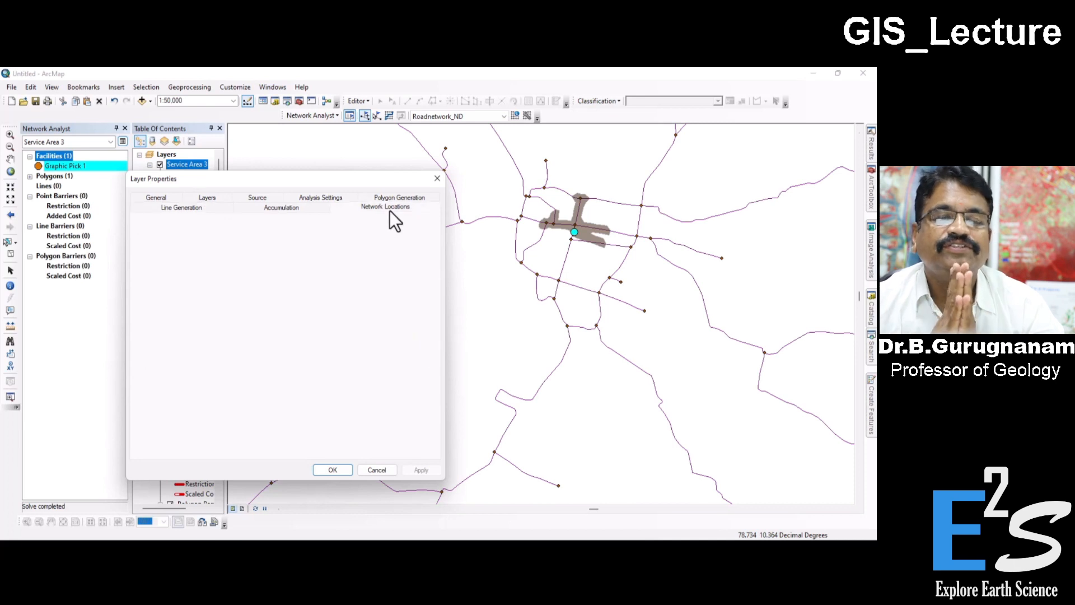
left_click(320, 198)
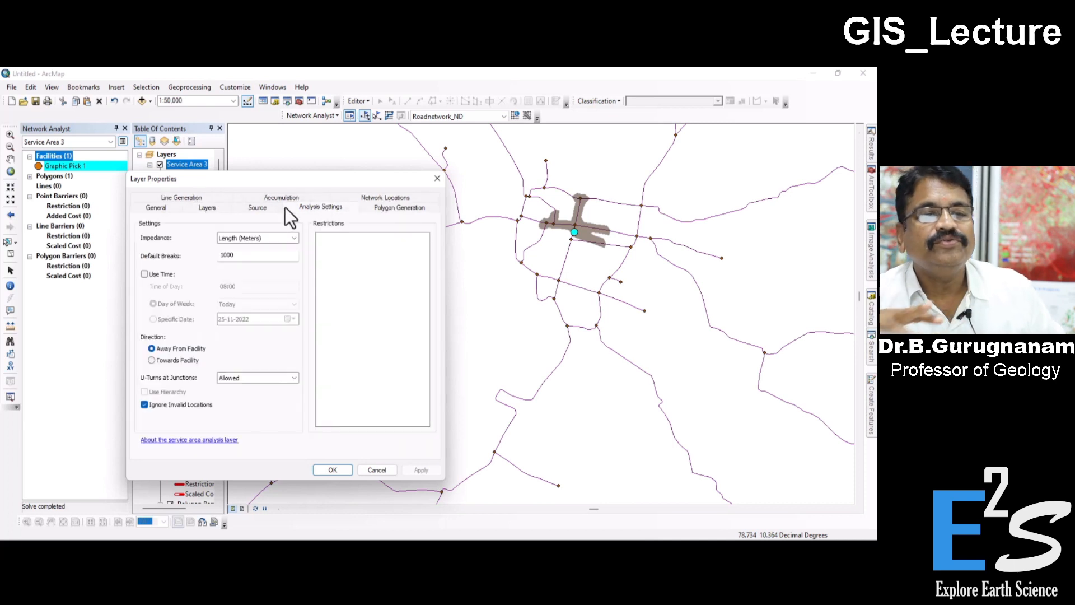
left_click_drag(239, 256, 216, 257)
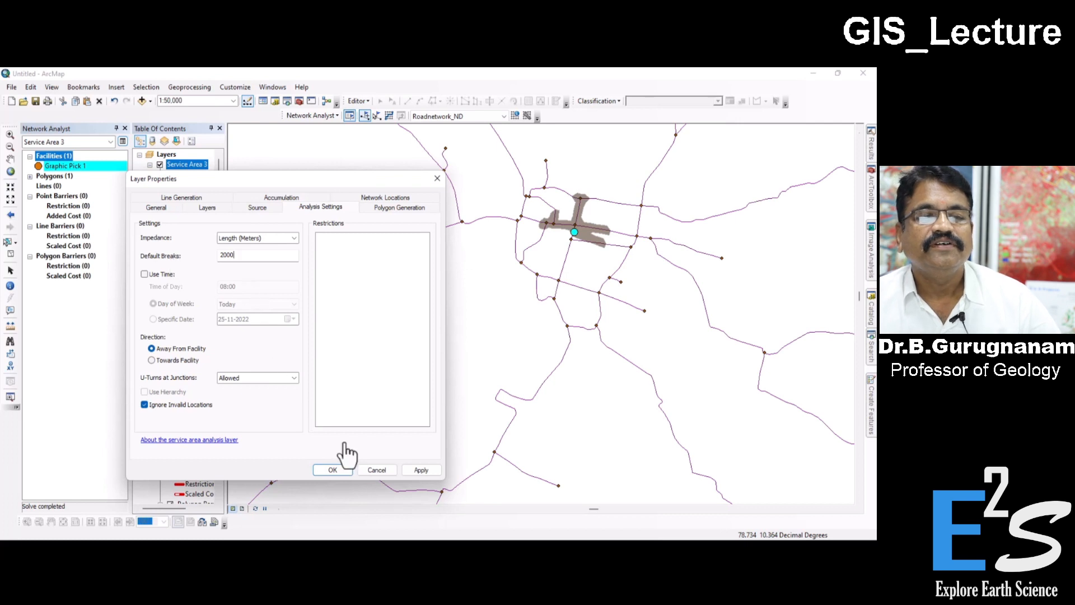
left_click(420, 470)
left_click(331, 470)
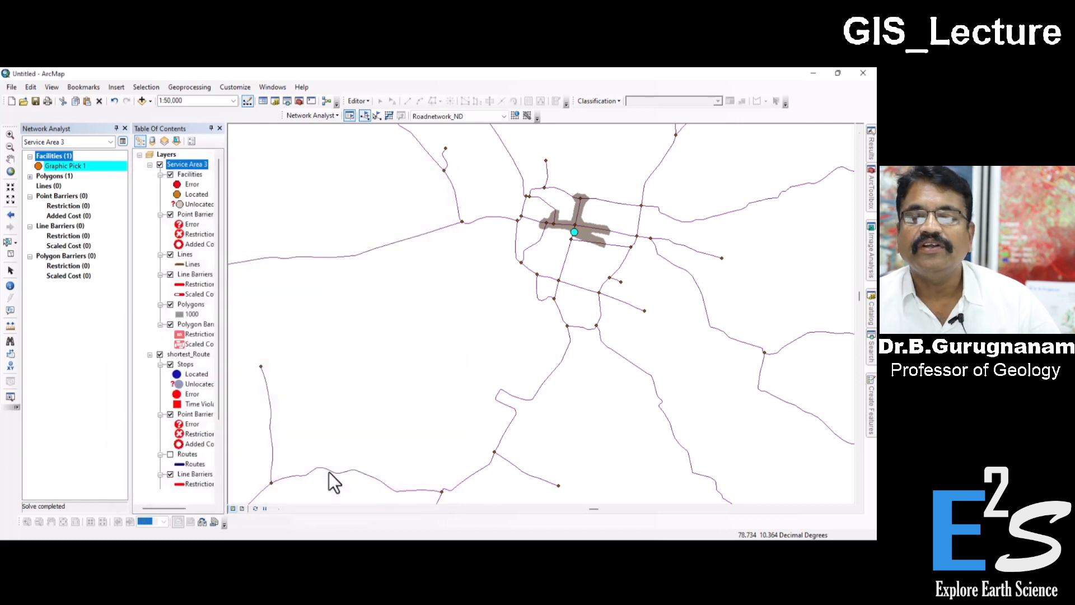
left_click(389, 113)
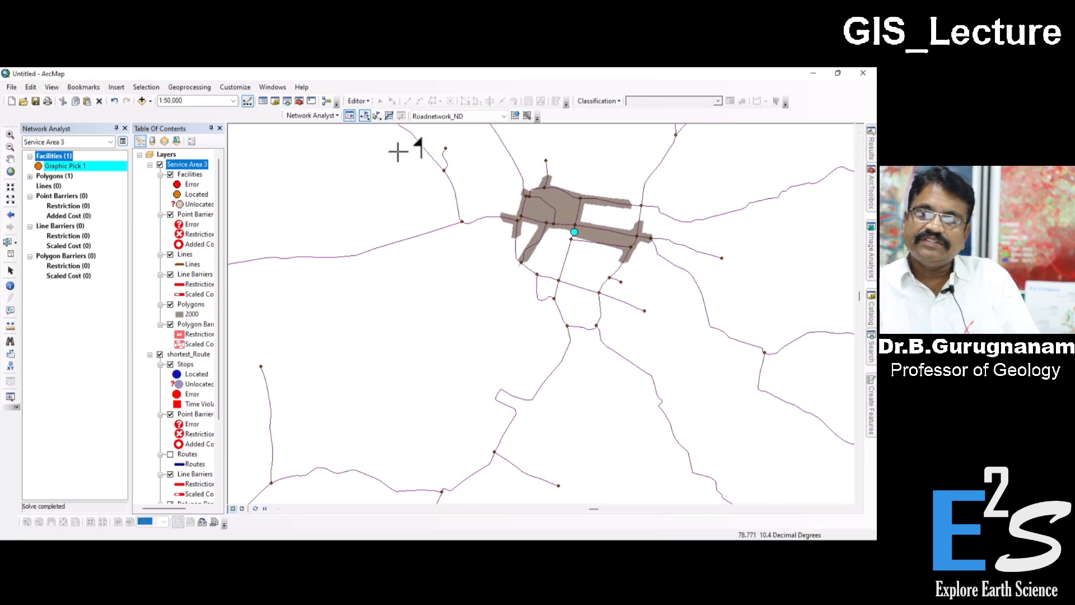
Step: Set the Service Area 3 layer's default breaks to 3000 and solve the service area again
right_click(185, 168)
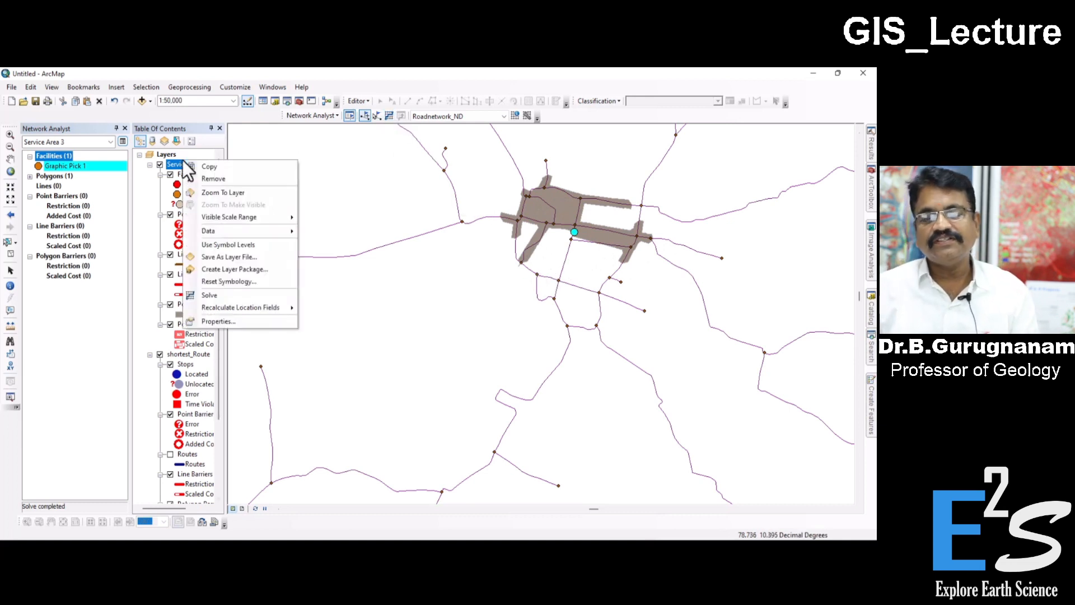
left_click(228, 320)
double_click(364, 242)
type("3000")
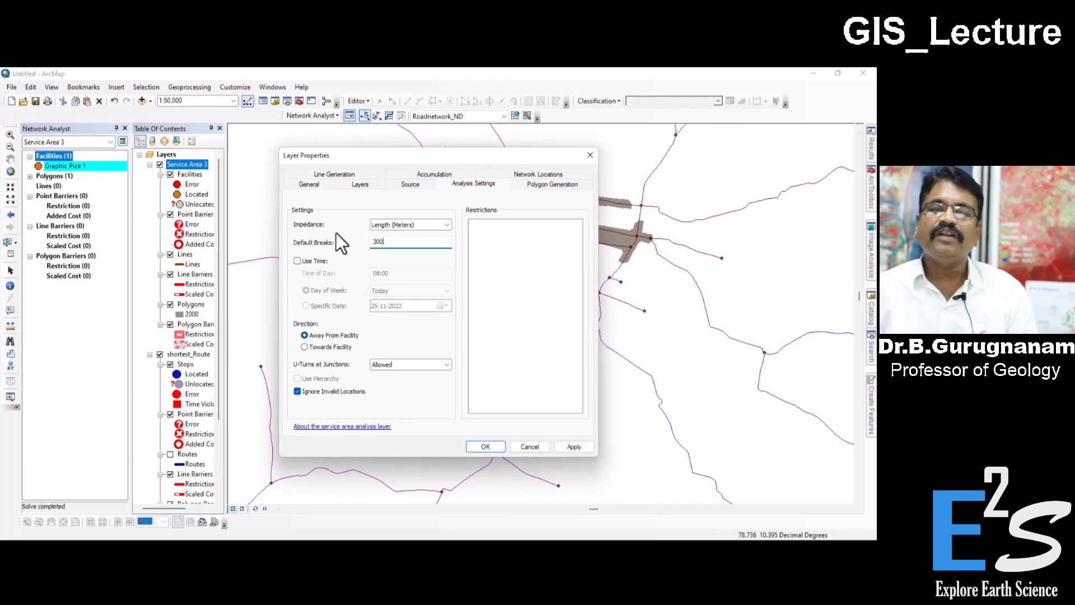
left_click(574, 446)
left_click(482, 447)
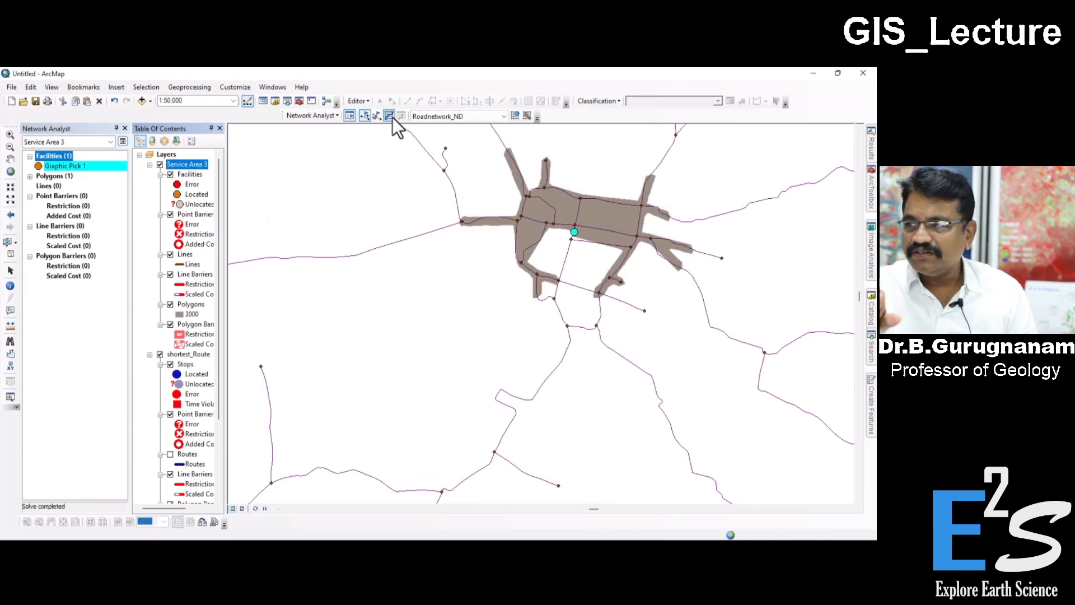
Step: Replace the central hub facility with one at the four-way junction west of the northeastern cluster and solve the service area
scroll(672, 295, "up", 3)
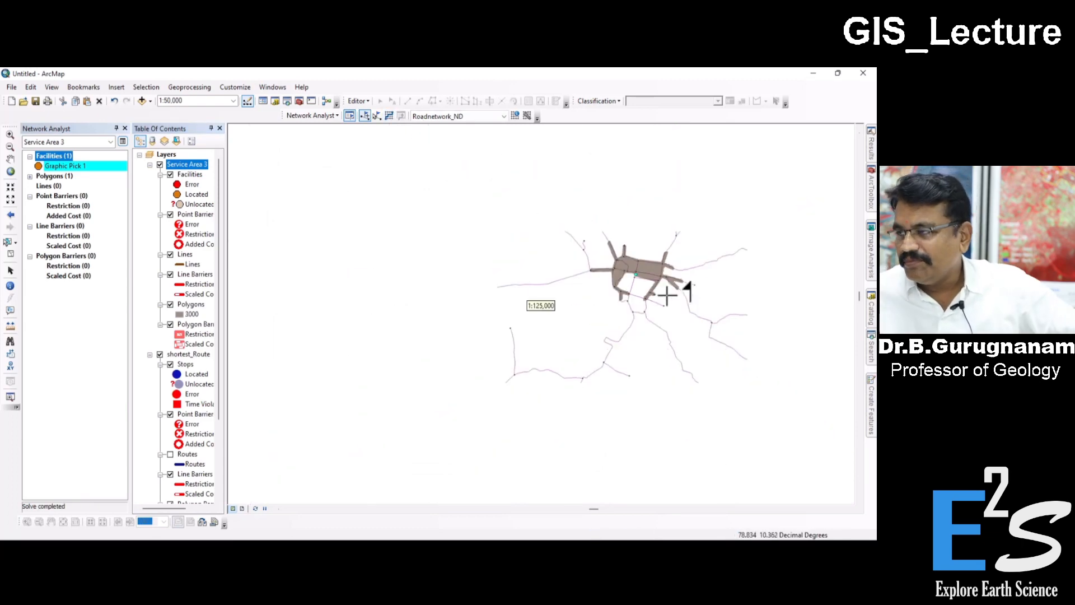
left_click_drag(744, 352, 396, 247)
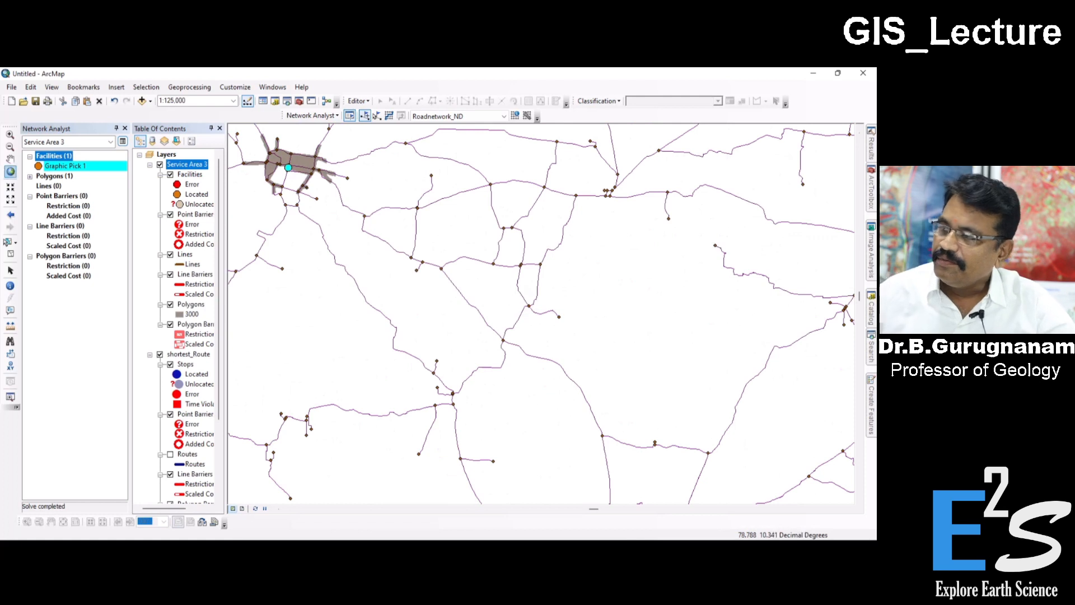
right_click(82, 168)
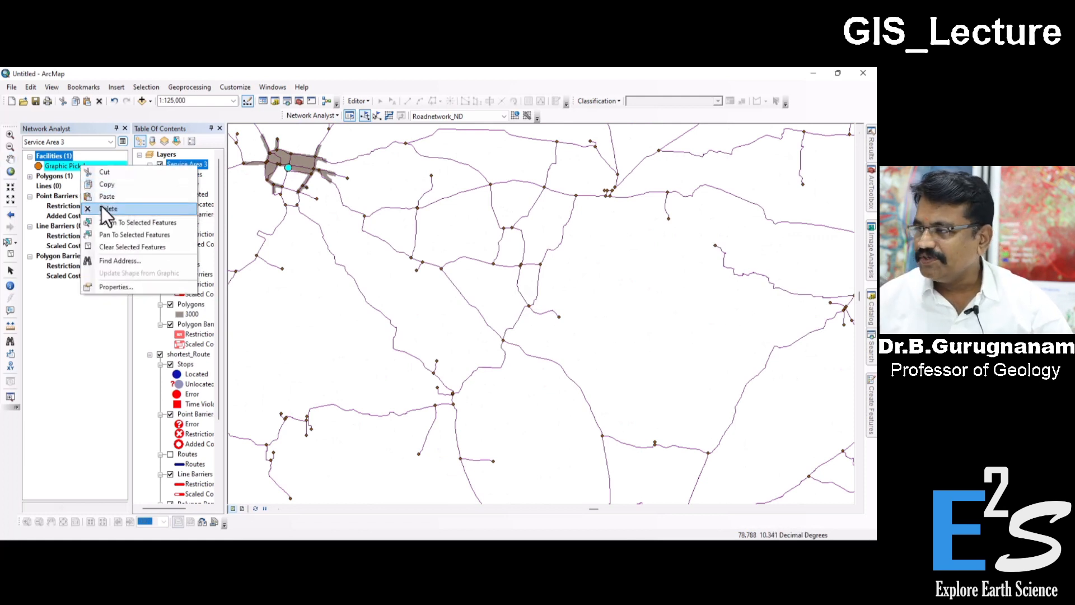
left_click(102, 205)
left_click_drag(639, 262, 510, 387)
left_click_drag(585, 246, 513, 339)
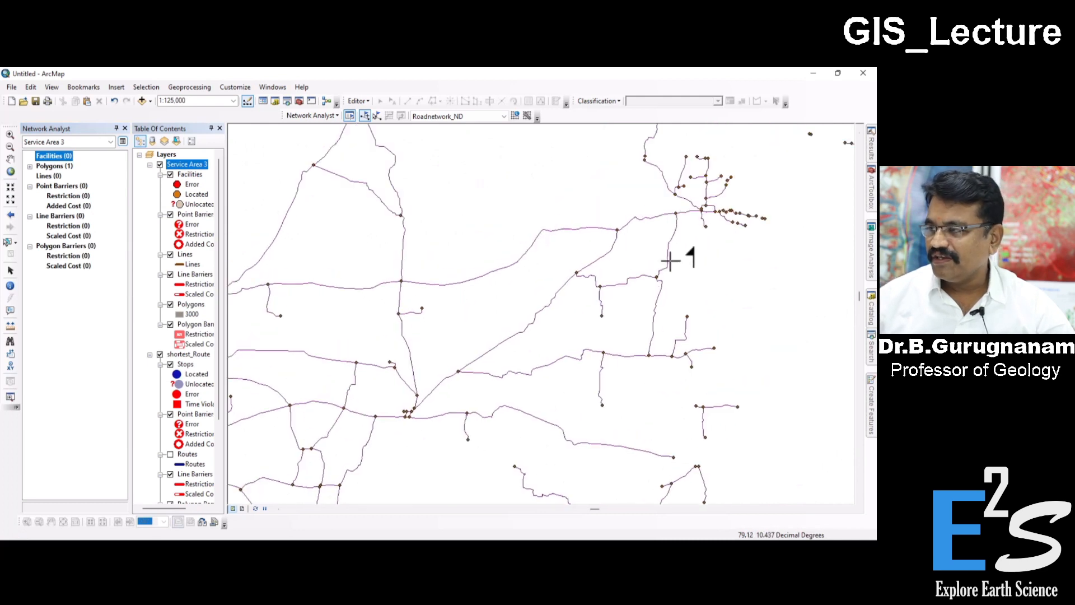
left_click(401, 282)
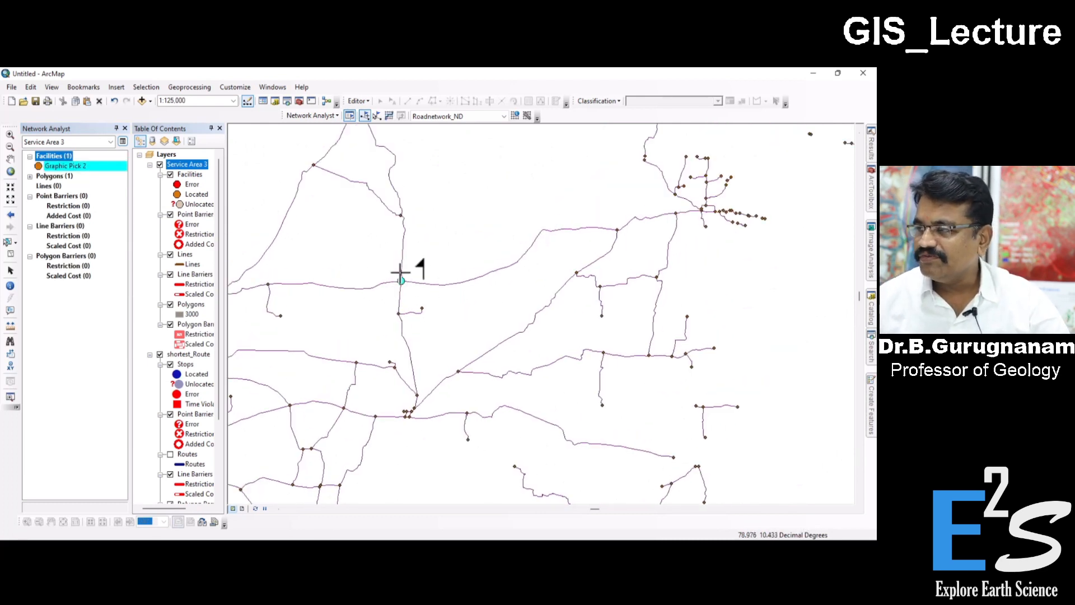
left_click(388, 114)
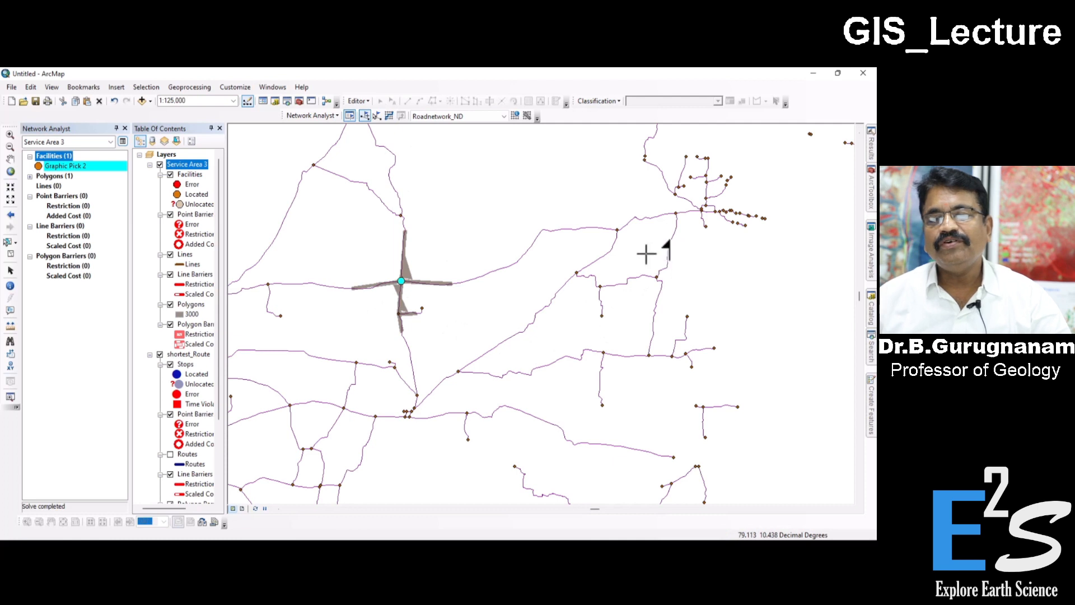
Step: Replace the junction facility with one on the diagonal road southwest of the northeastern cluster and solve the service area
right_click(86, 174)
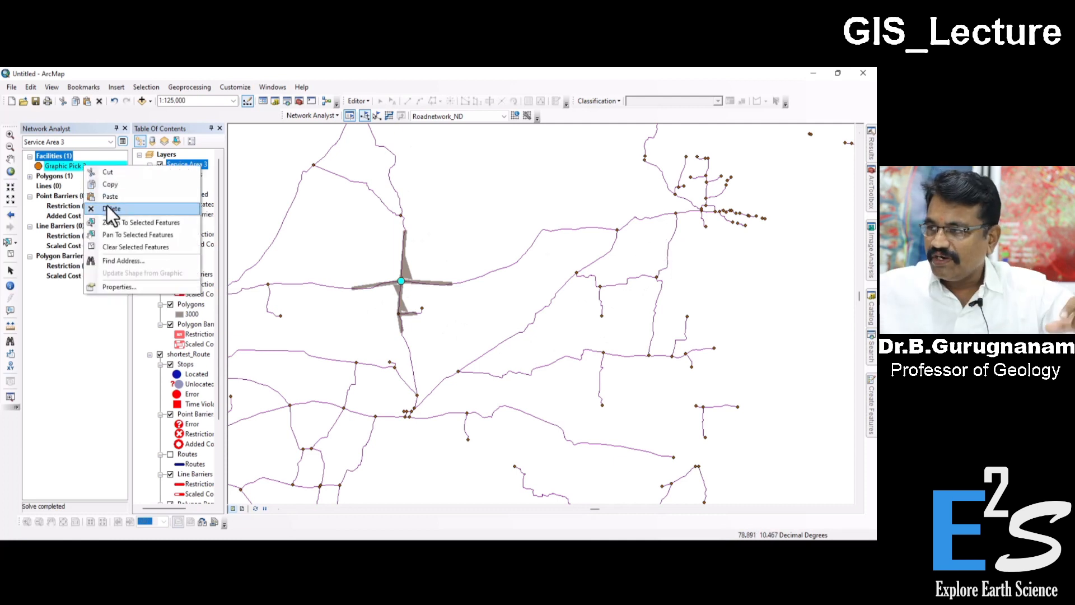
left_click(110, 212)
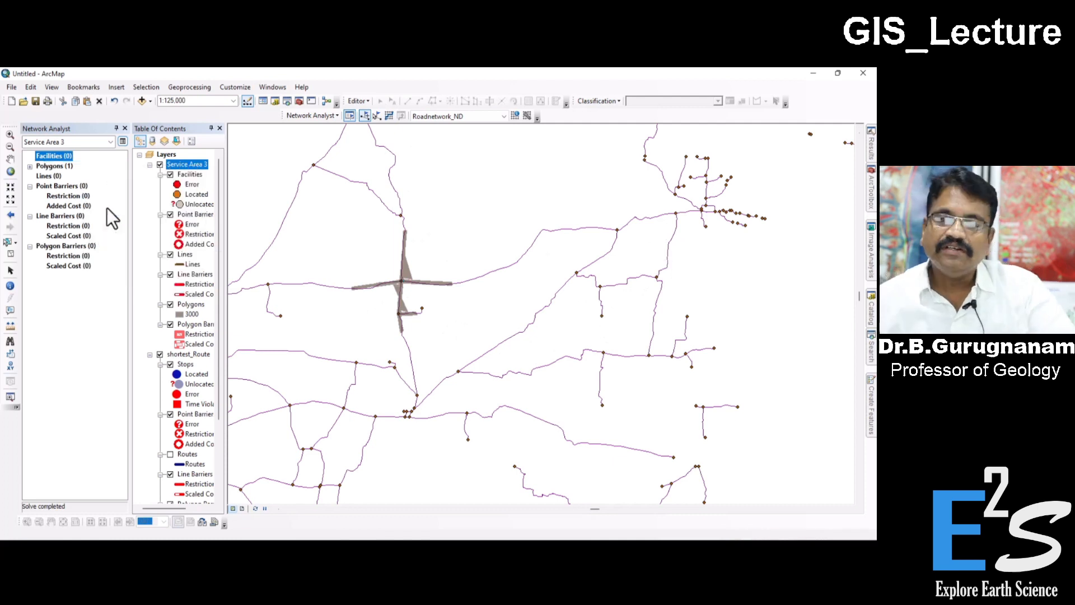
left_click(534, 317)
left_click(387, 115)
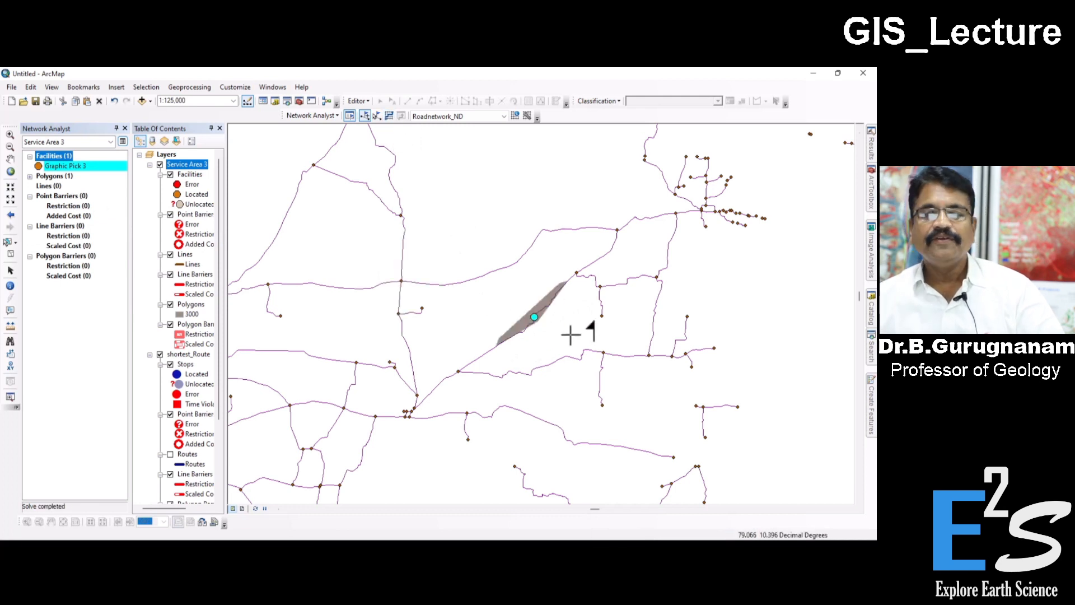
Step: Add facilities in the northeastern cluster and on the northern branch road, solving the service area after each one
left_click(689, 198)
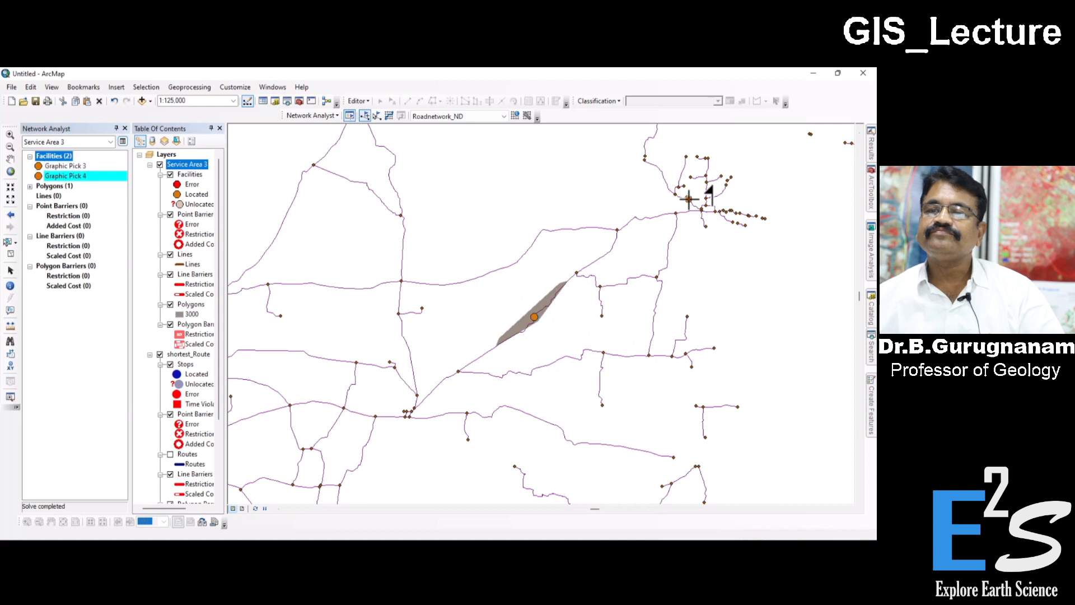
left_click(387, 116)
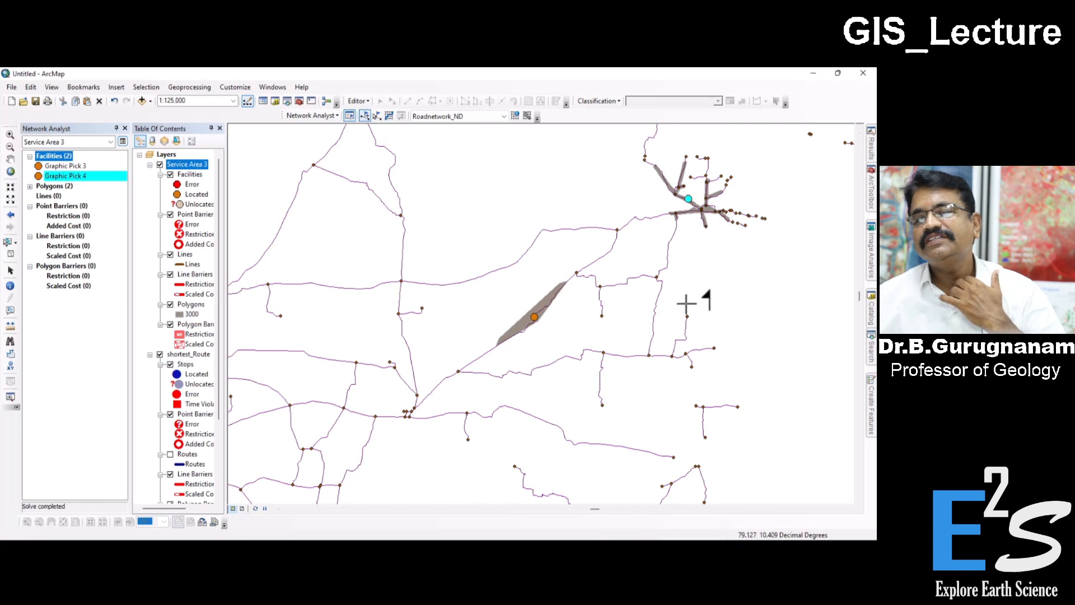
scroll(709, 299, "down", 4)
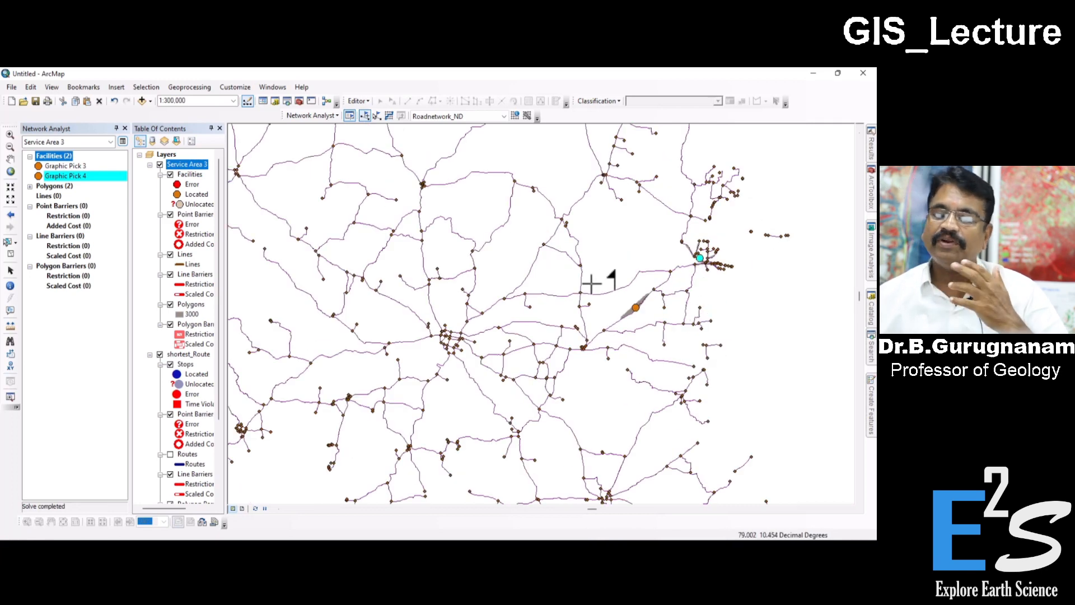
left_click_drag(617, 209, 606, 331)
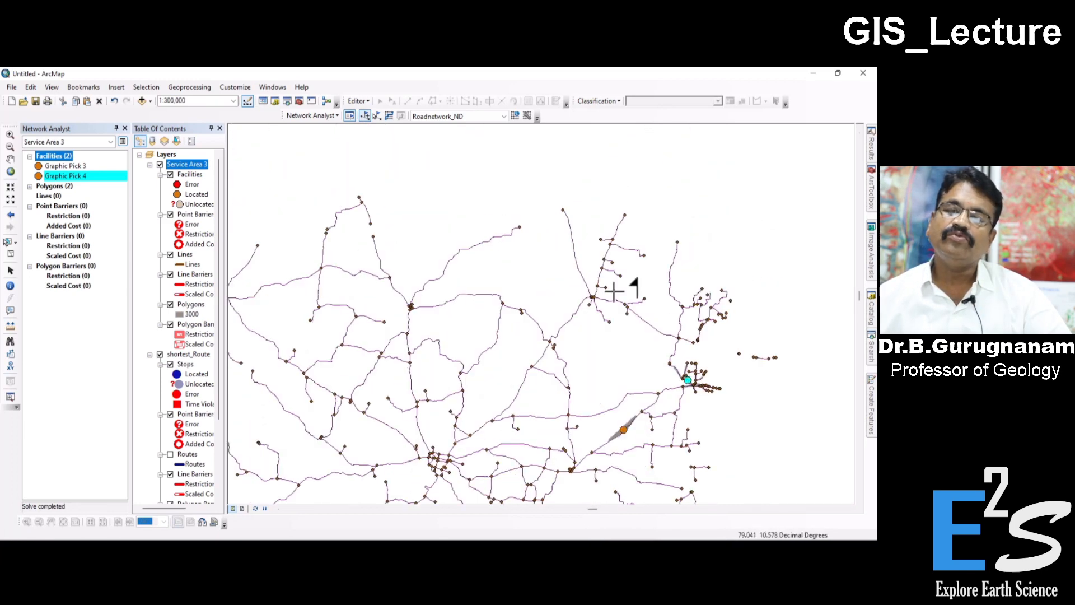
left_click(607, 252)
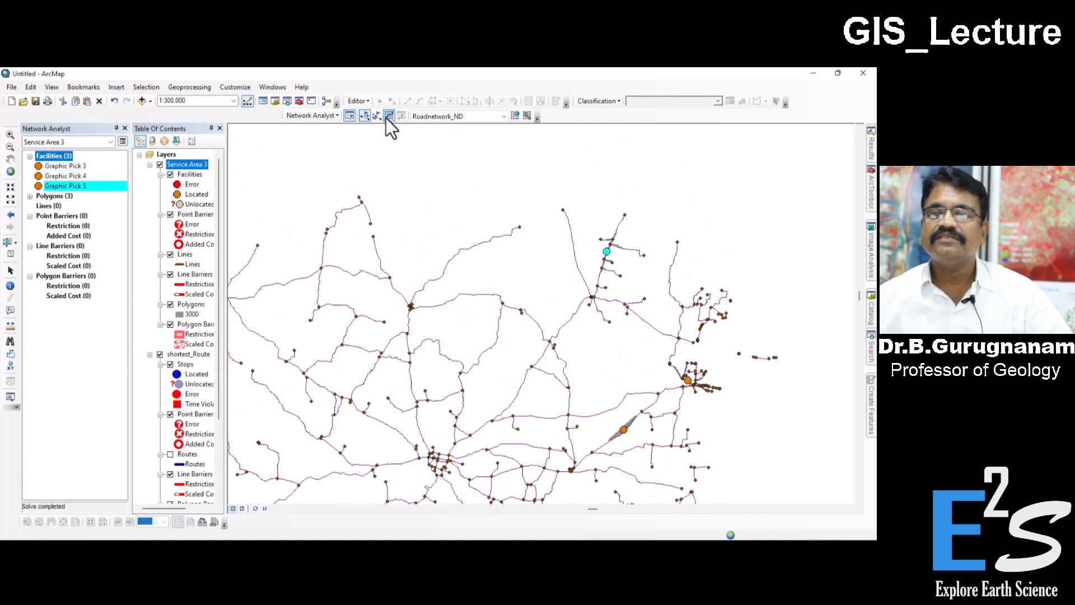
scroll(605, 266, "down", 2)
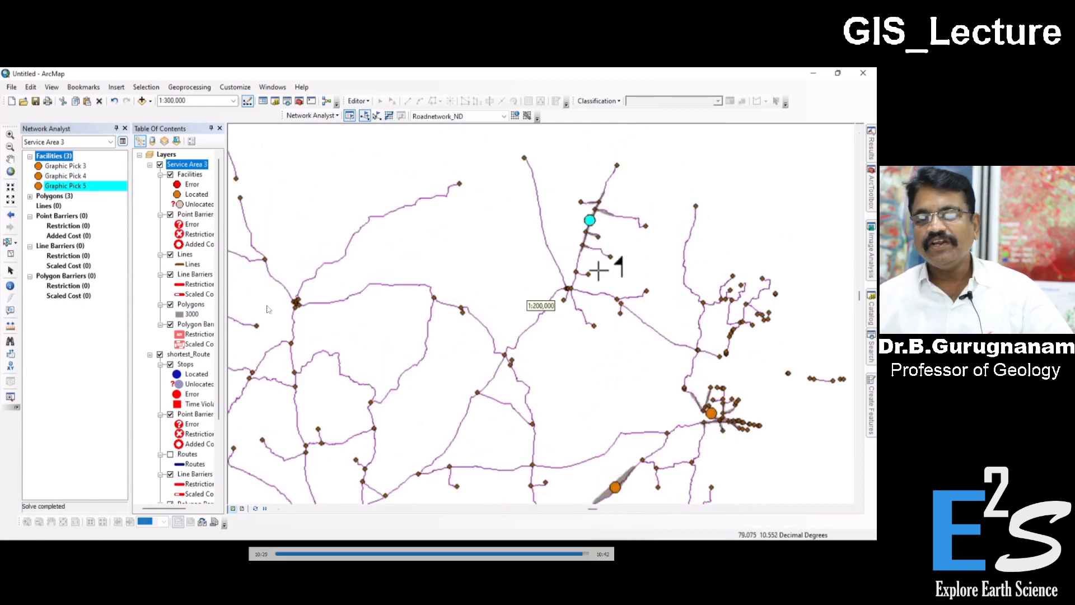